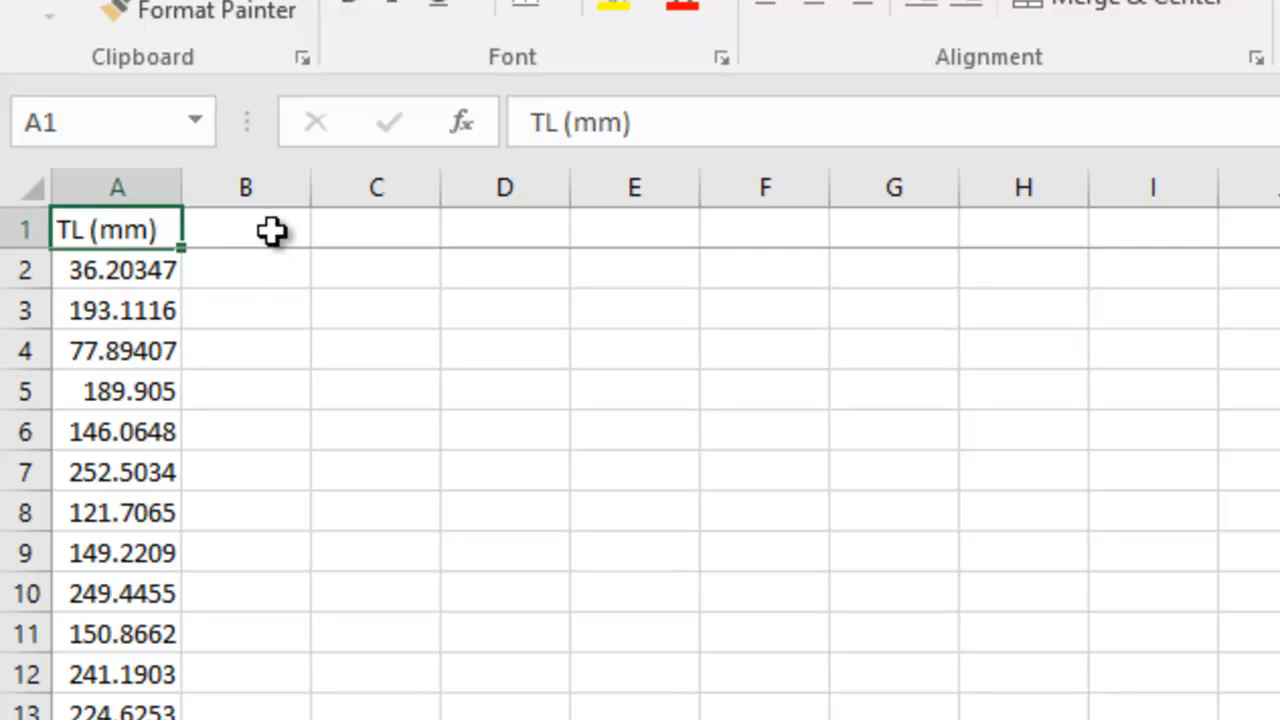
Add a "Bins" header in C1 with starting bin values 0 and 25 beneath it.
left_click(349, 235)
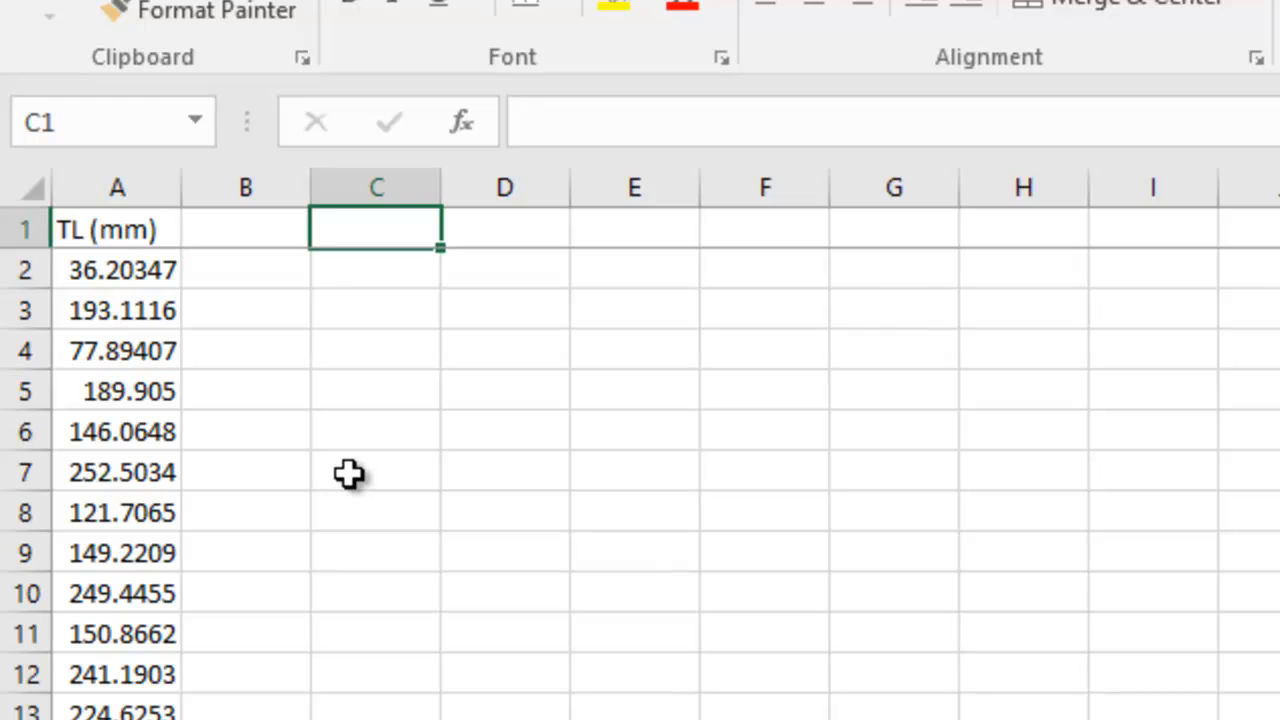
type("Bins")
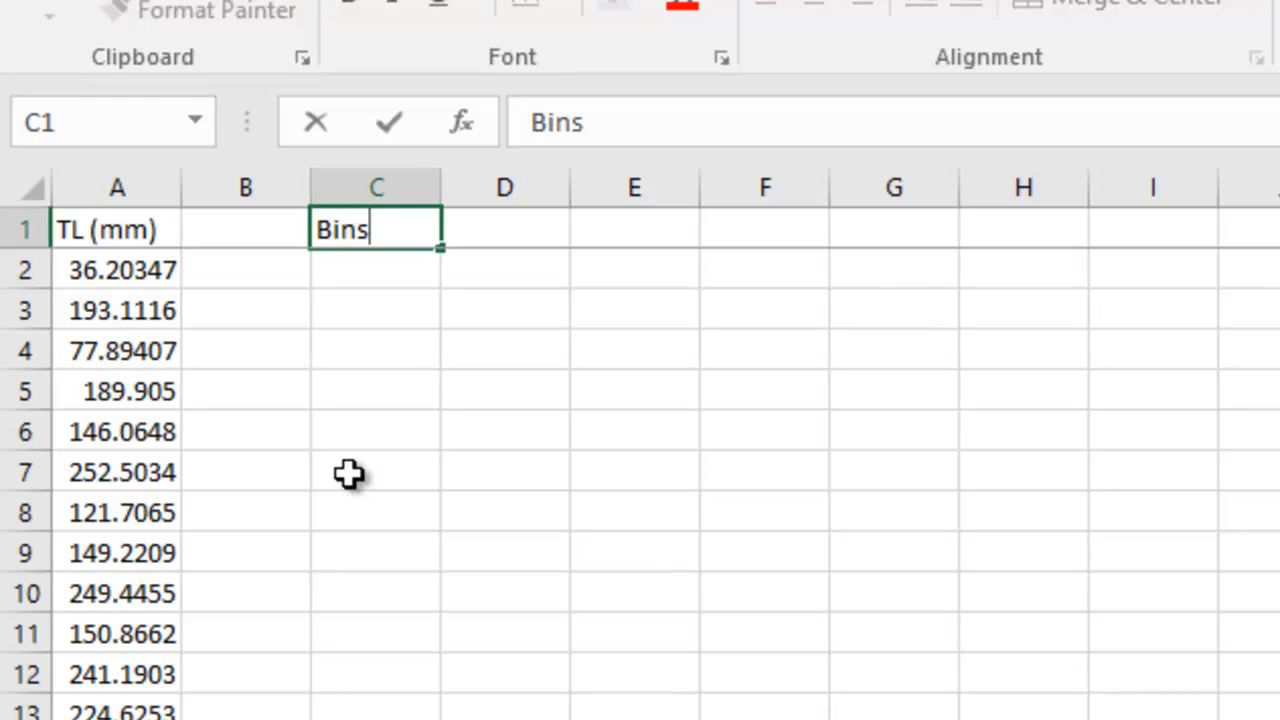
key("Return")
type("0")
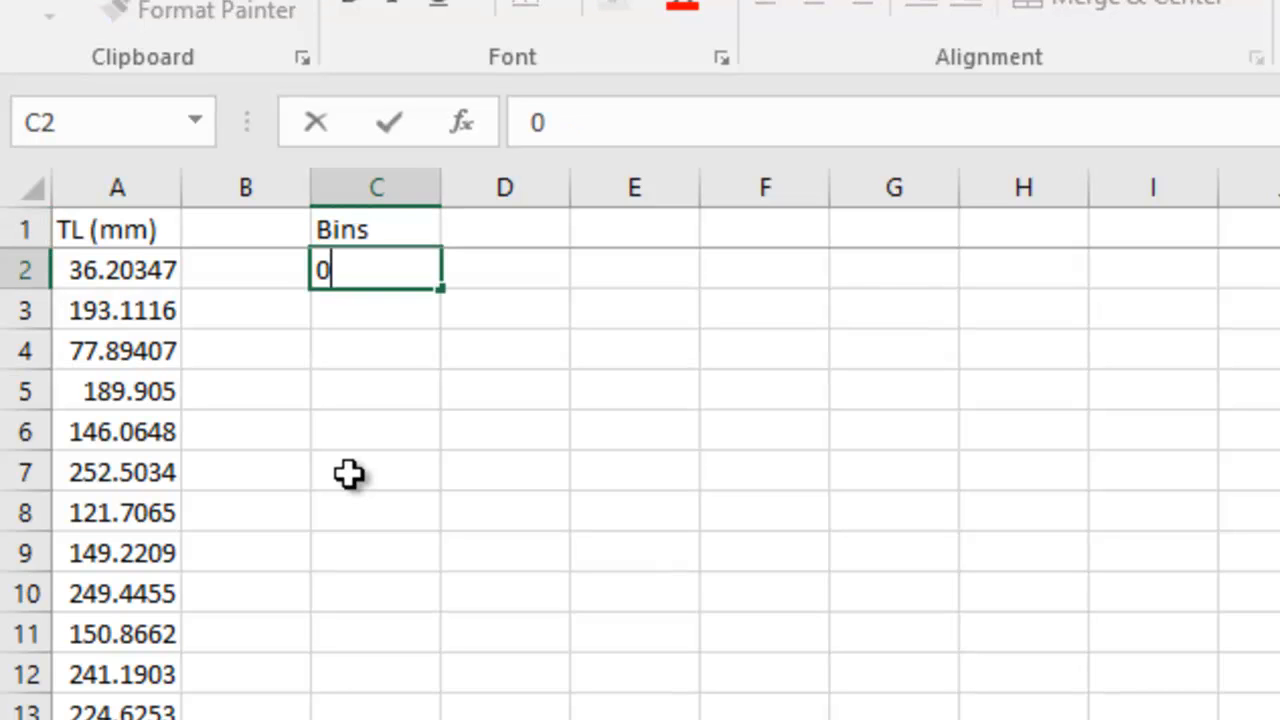
key("Return")
type("25")
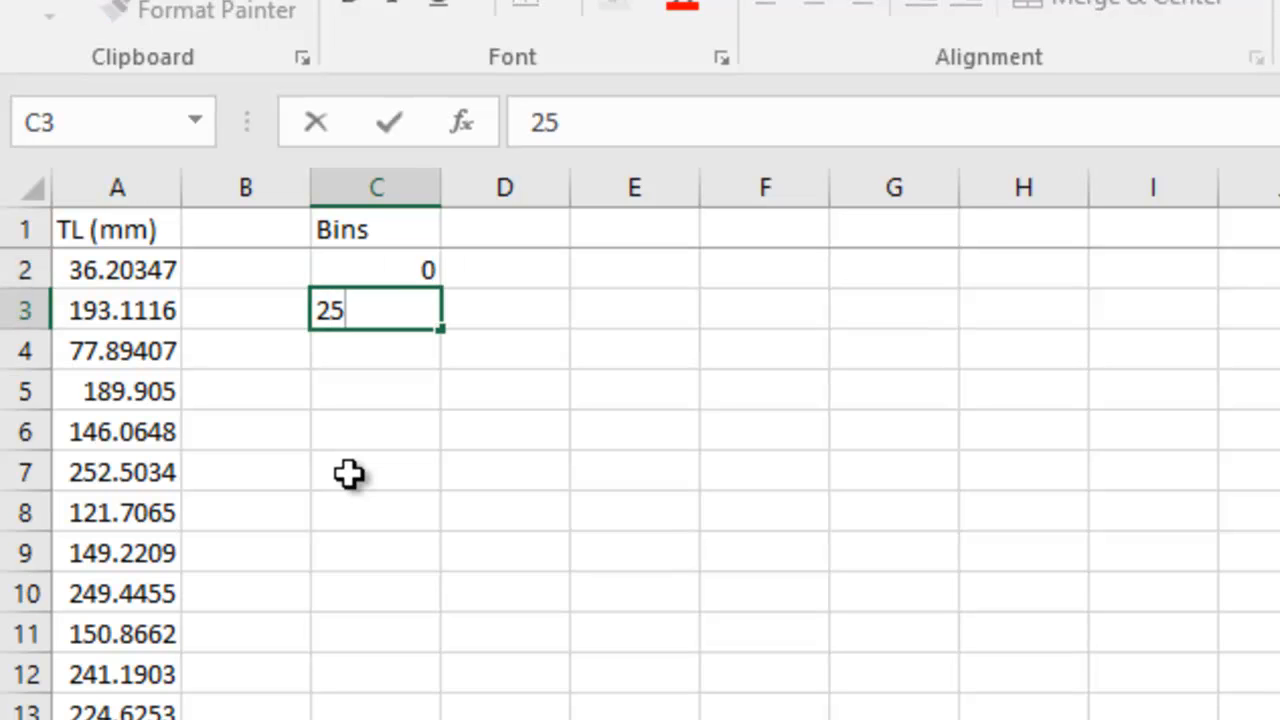
key("ctrl+Return")
Fill the bin series down column C in steps of 25 through 250.
left_click_drag(340, 270, 349, 291)
left_click_drag(444, 330, 435, 680)
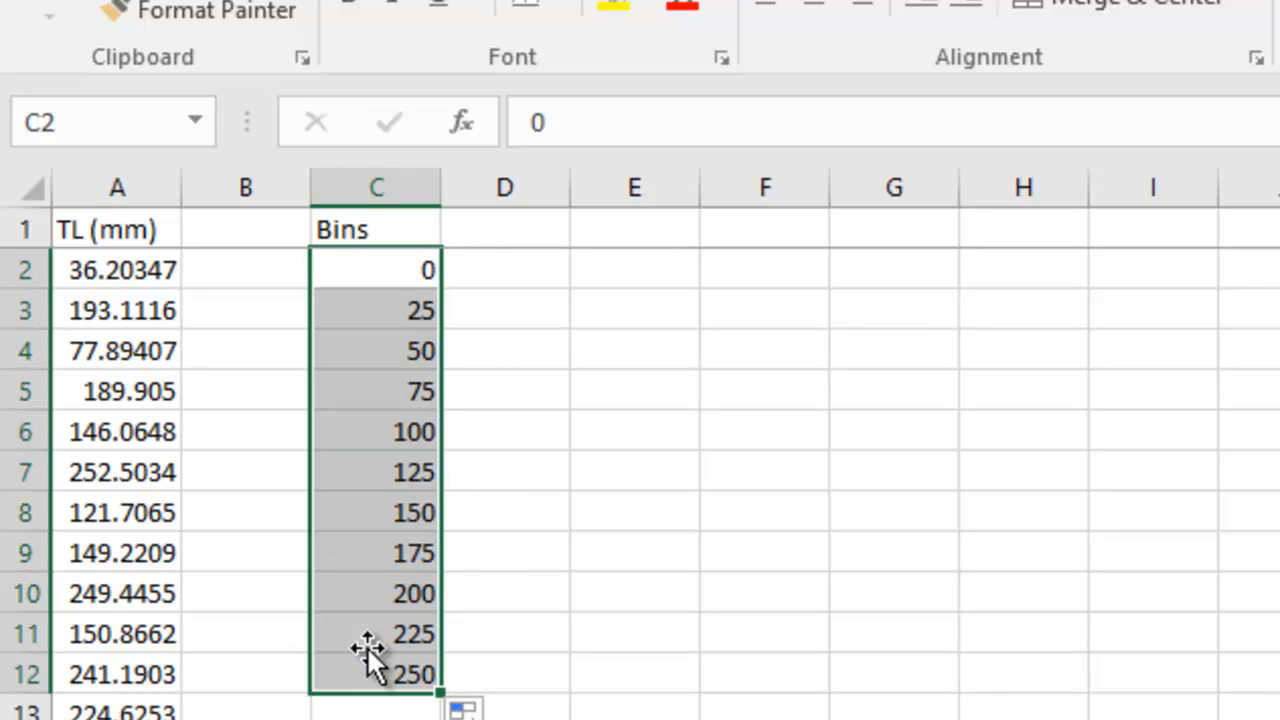
Enter a MAX formula in E2 over the length data A2:A50.
left_click(635, 270)
type("=")
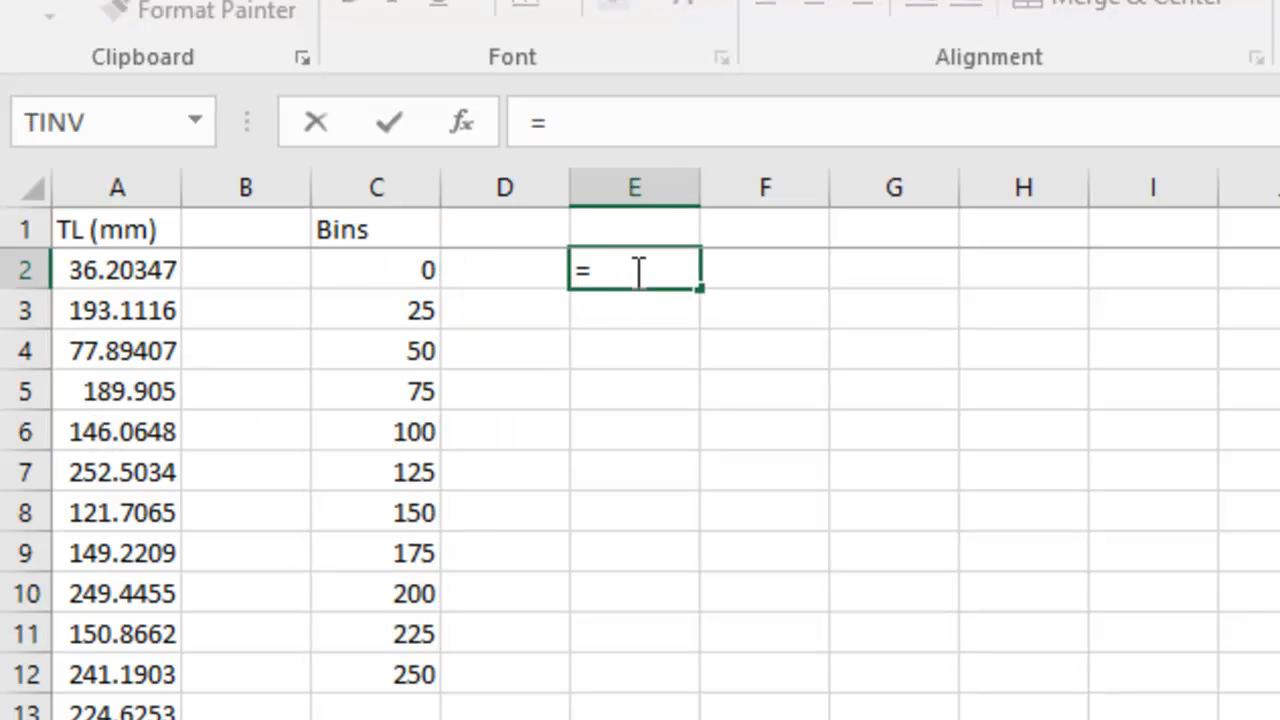
type("max(")
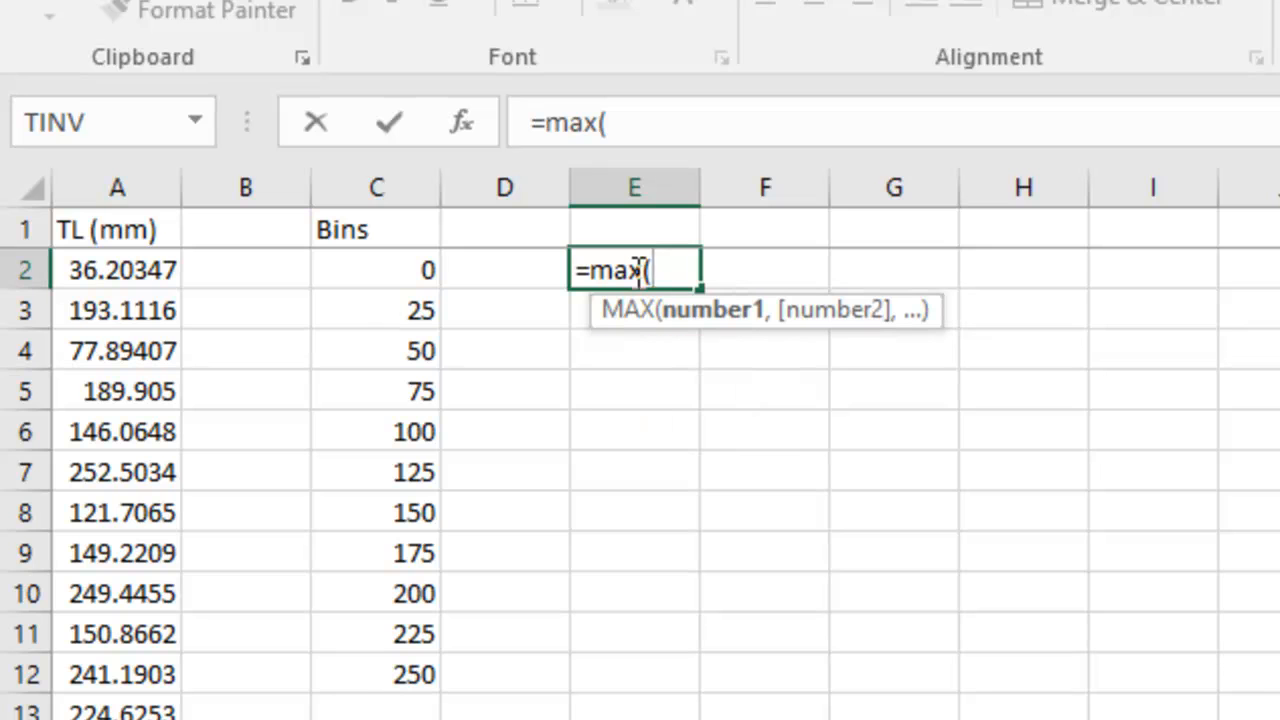
left_click(127, 268)
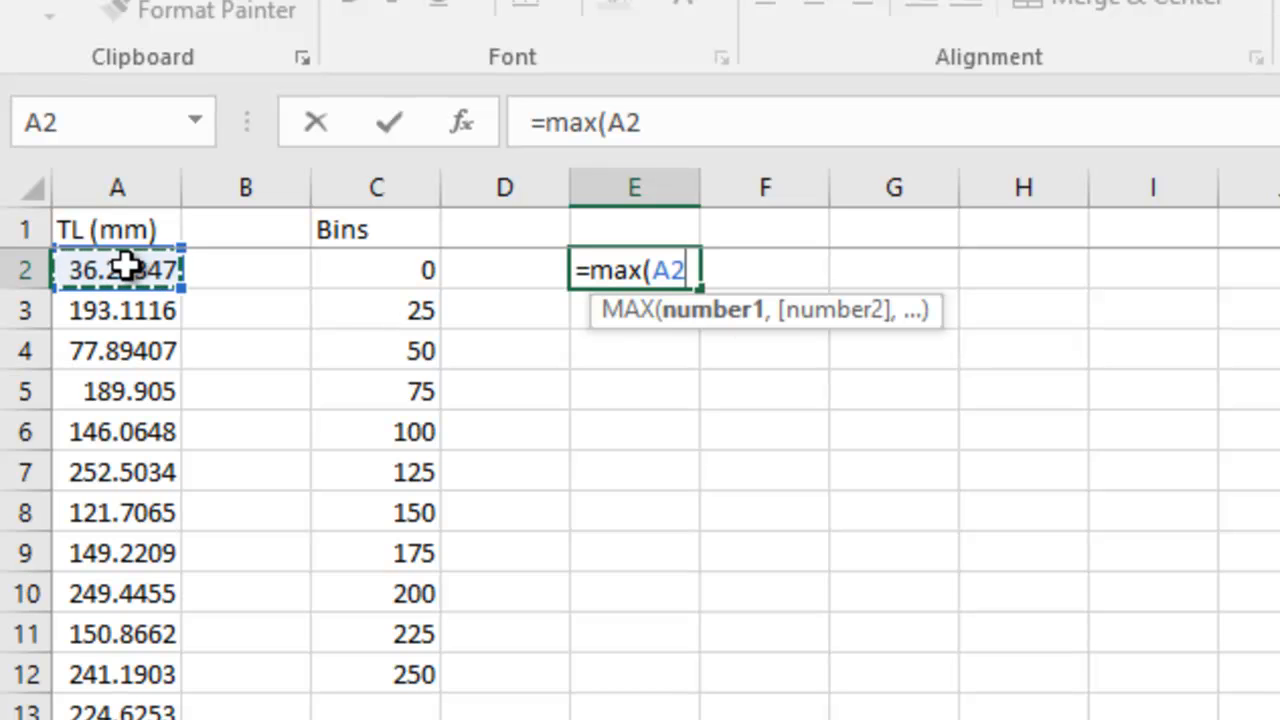
key("ctrl+shift+Down")
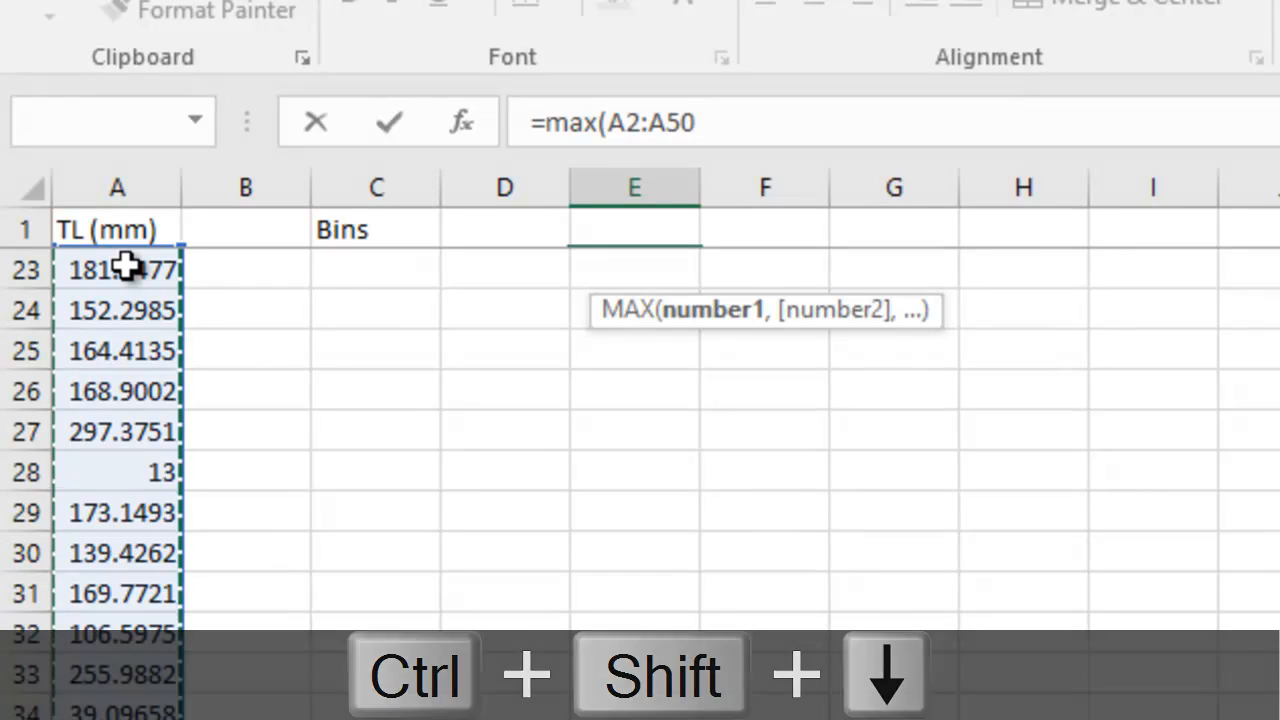
key("Return")
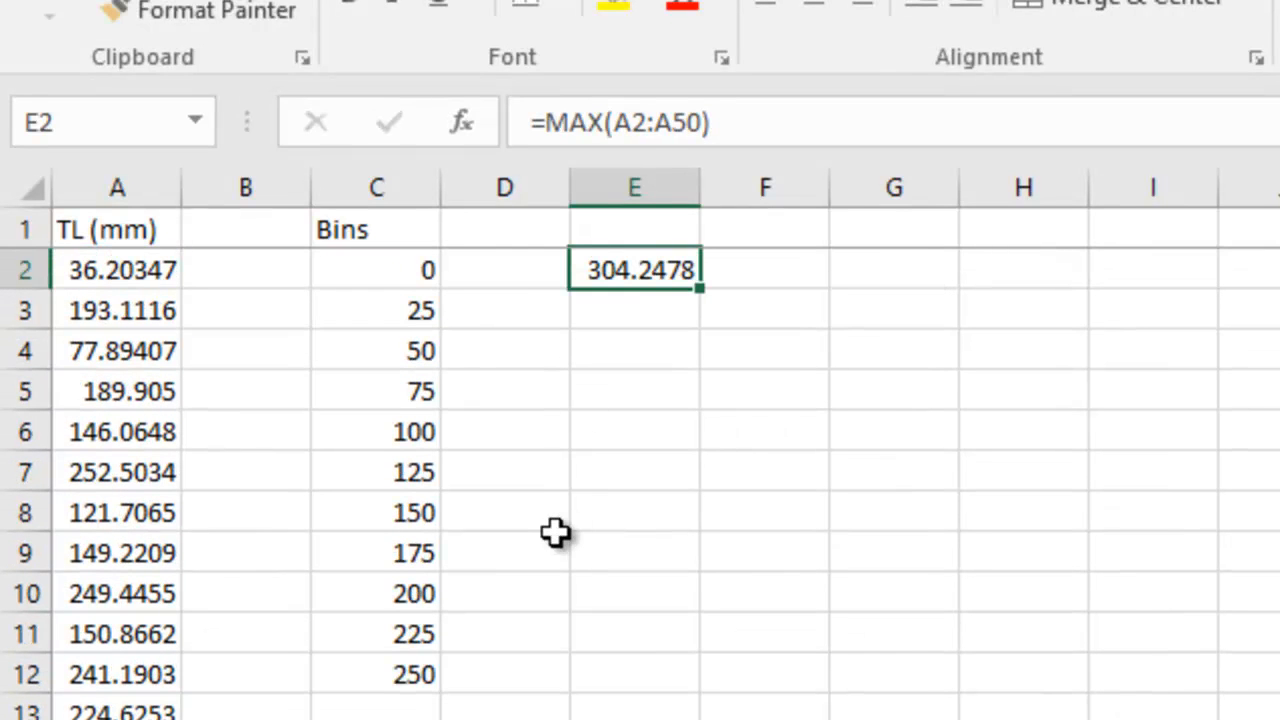
Extend the bin series in column C down to 325.
left_click(420, 630)
left_click_drag(420, 630, 445, 719)
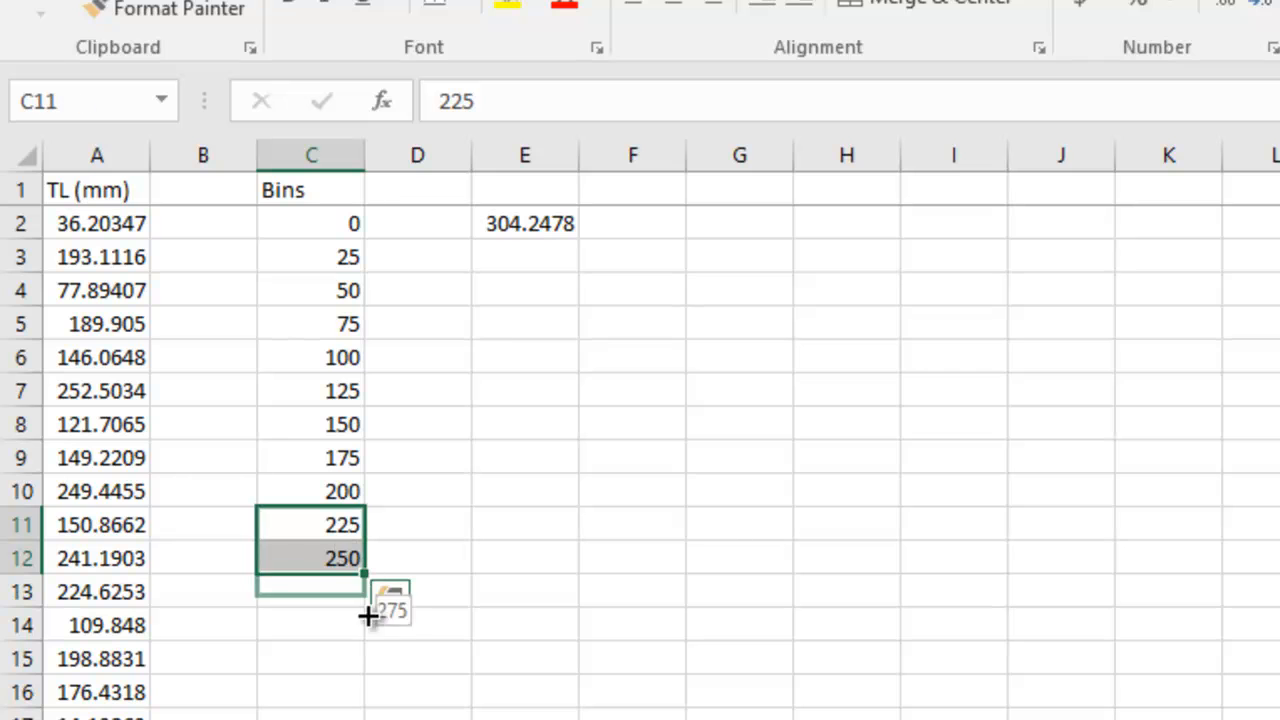
left_click_drag(368, 616, 372, 673)
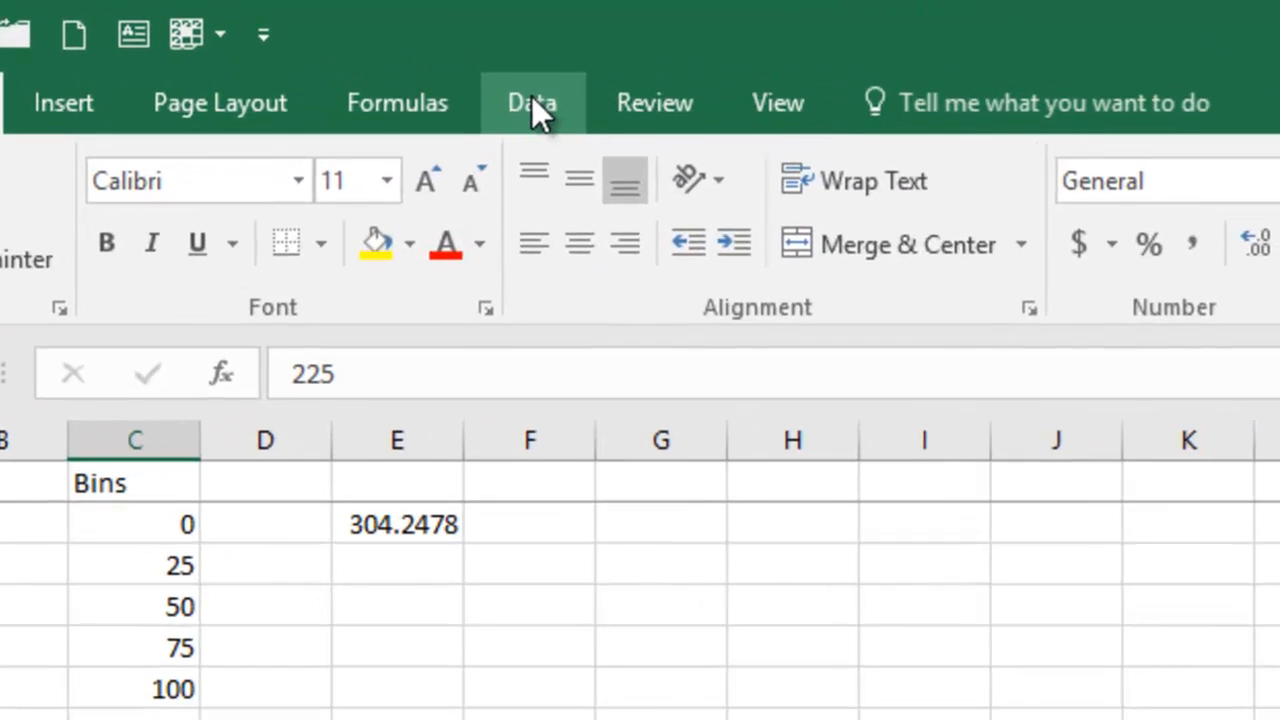
Open the Data Analysis tool and choose Histogram.
left_click(467, 78)
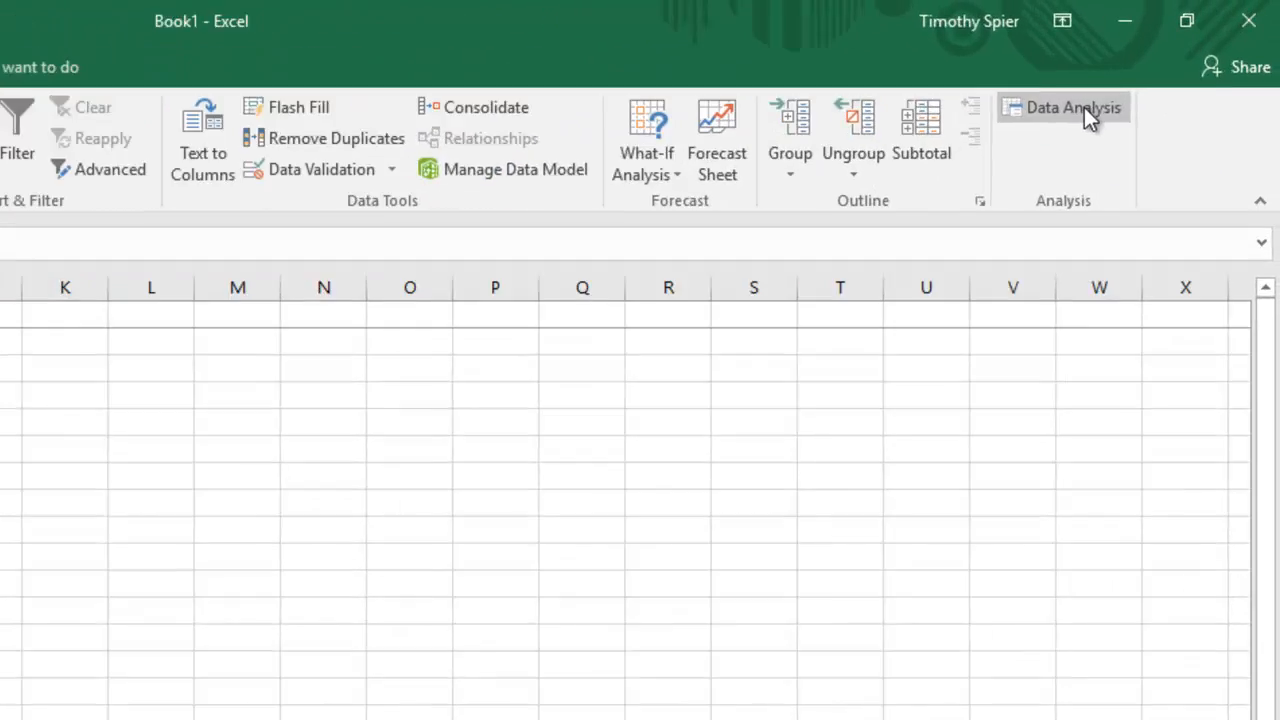
left_click(1085, 108)
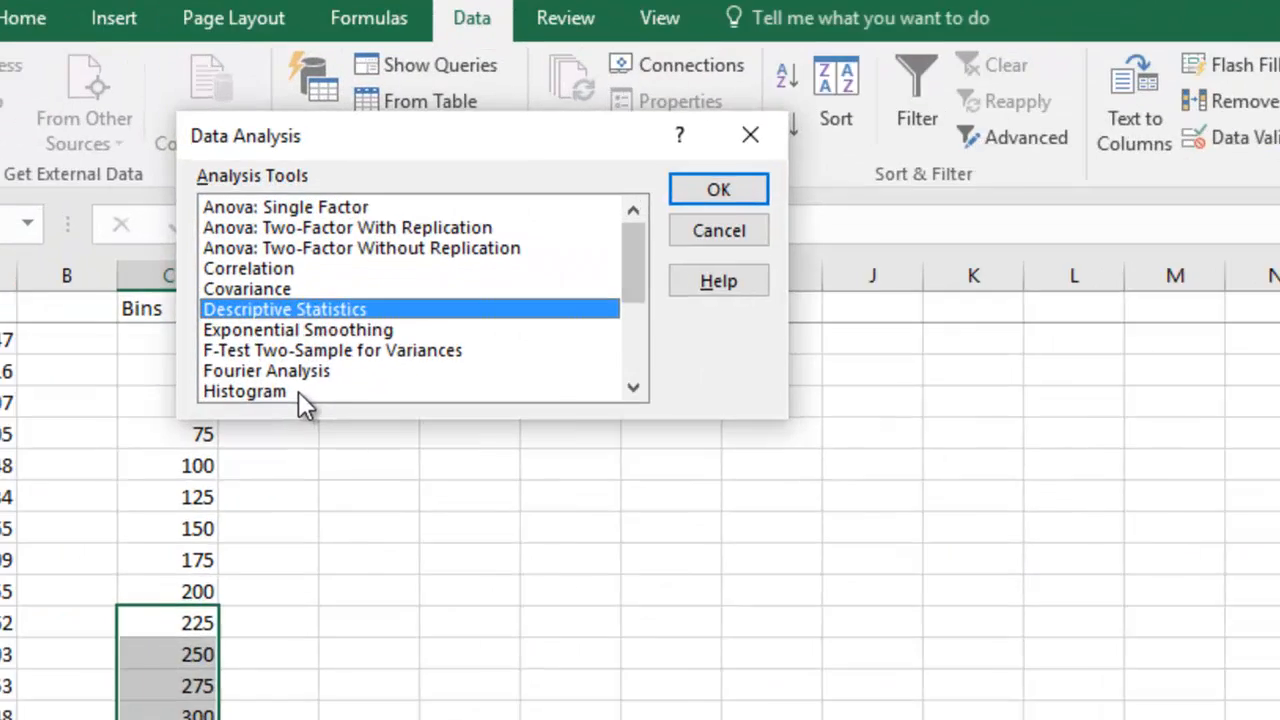
left_click(296, 392)
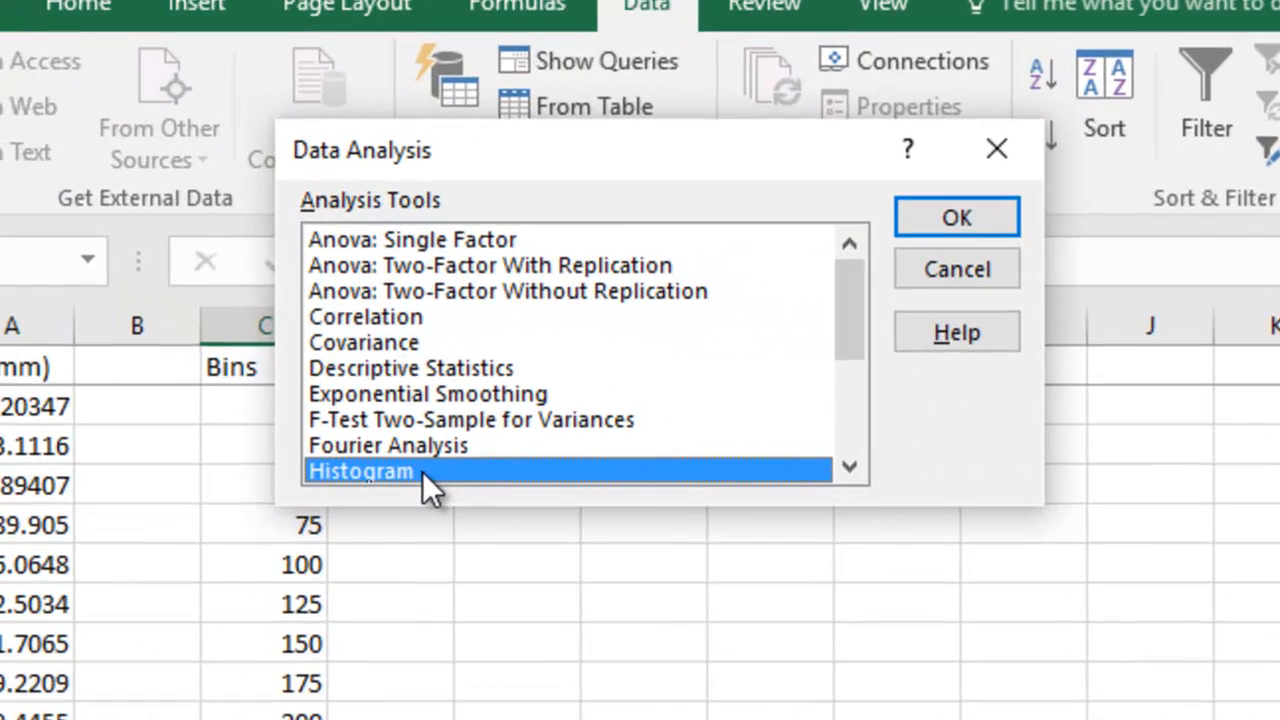
left_click(955, 217)
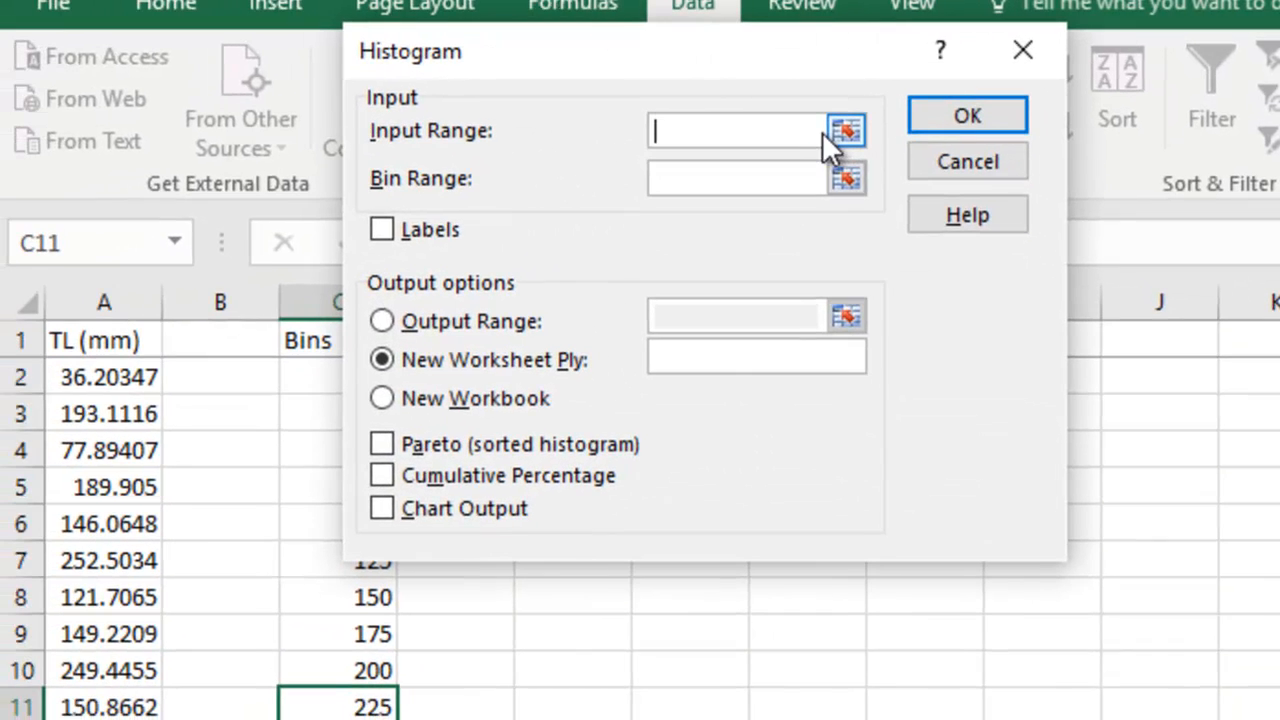
Set the histogram input range to $A$2:$A$50.
left_click(801, 131)
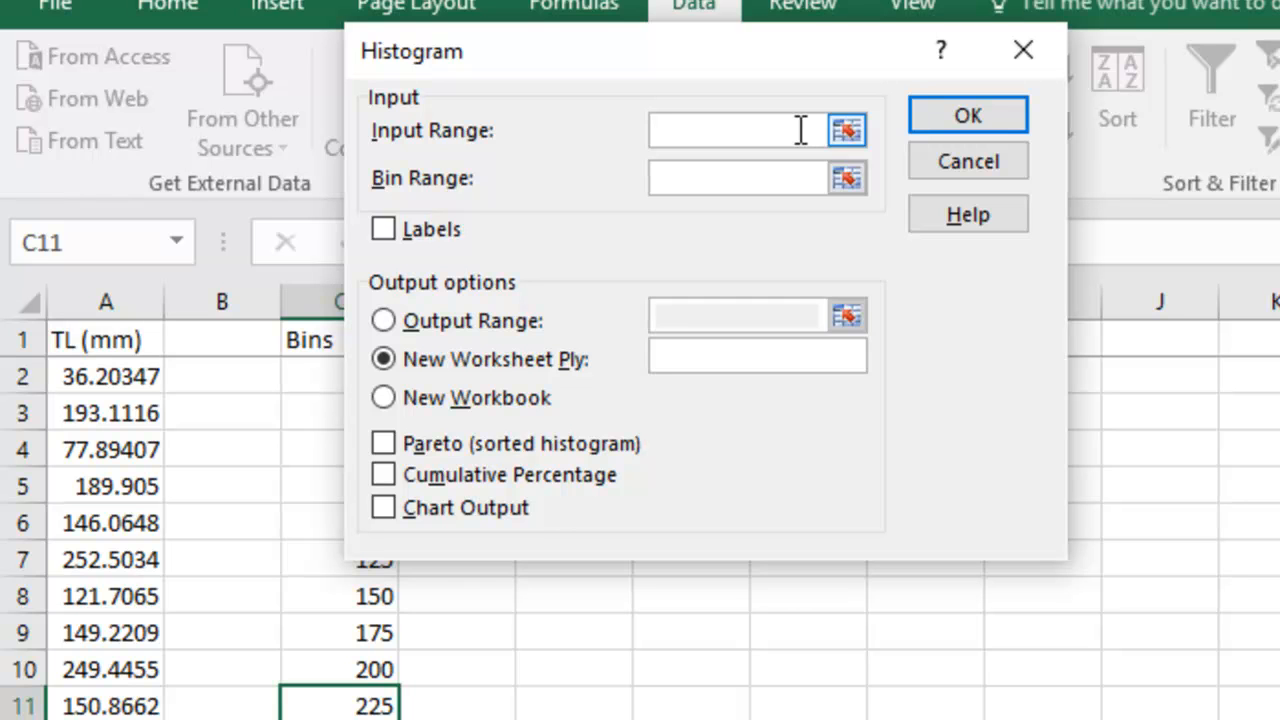
left_click(95, 372)
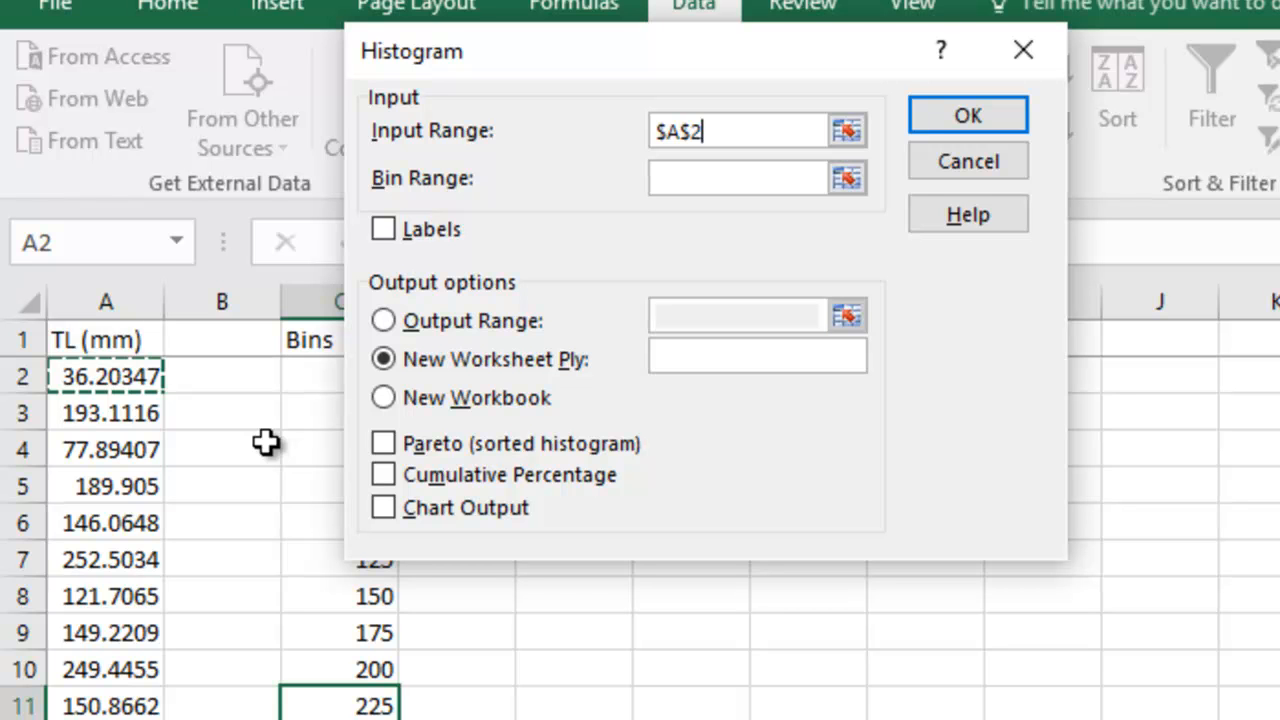
key("ctrl+shift+Down")
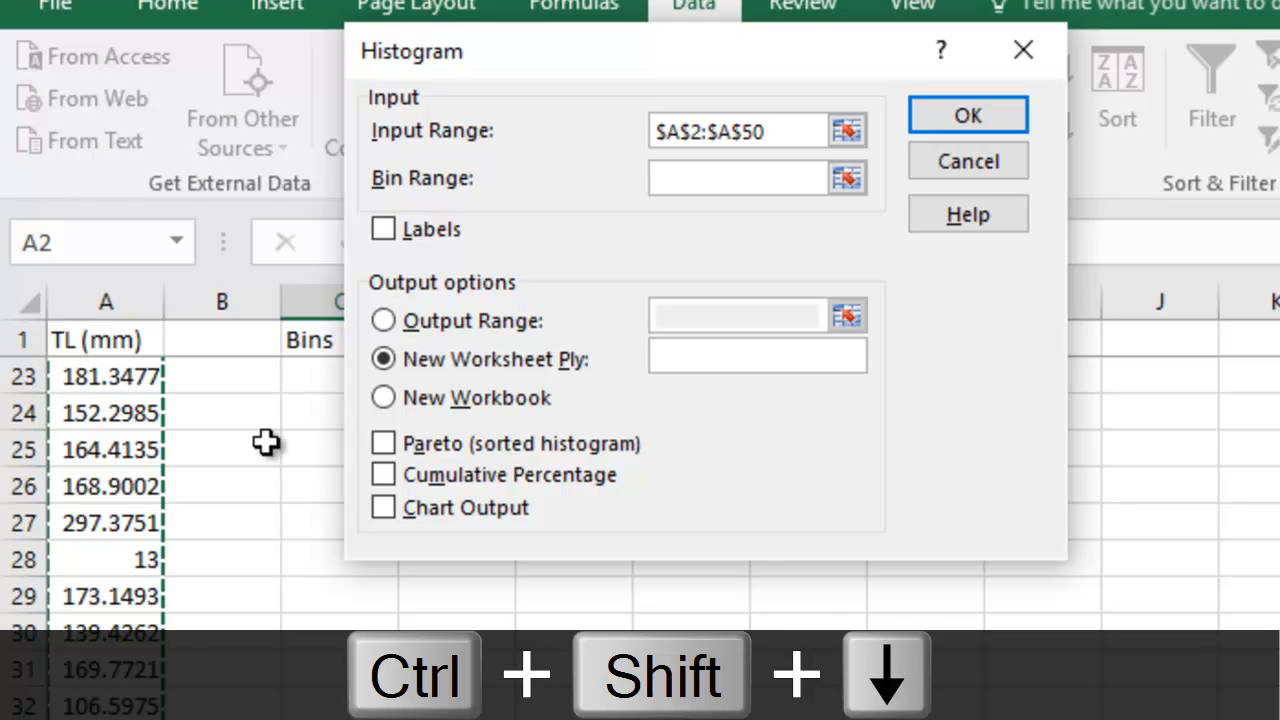
Set the bin range to $C$2:$C$15 from the bins column.
left_click(720, 177)
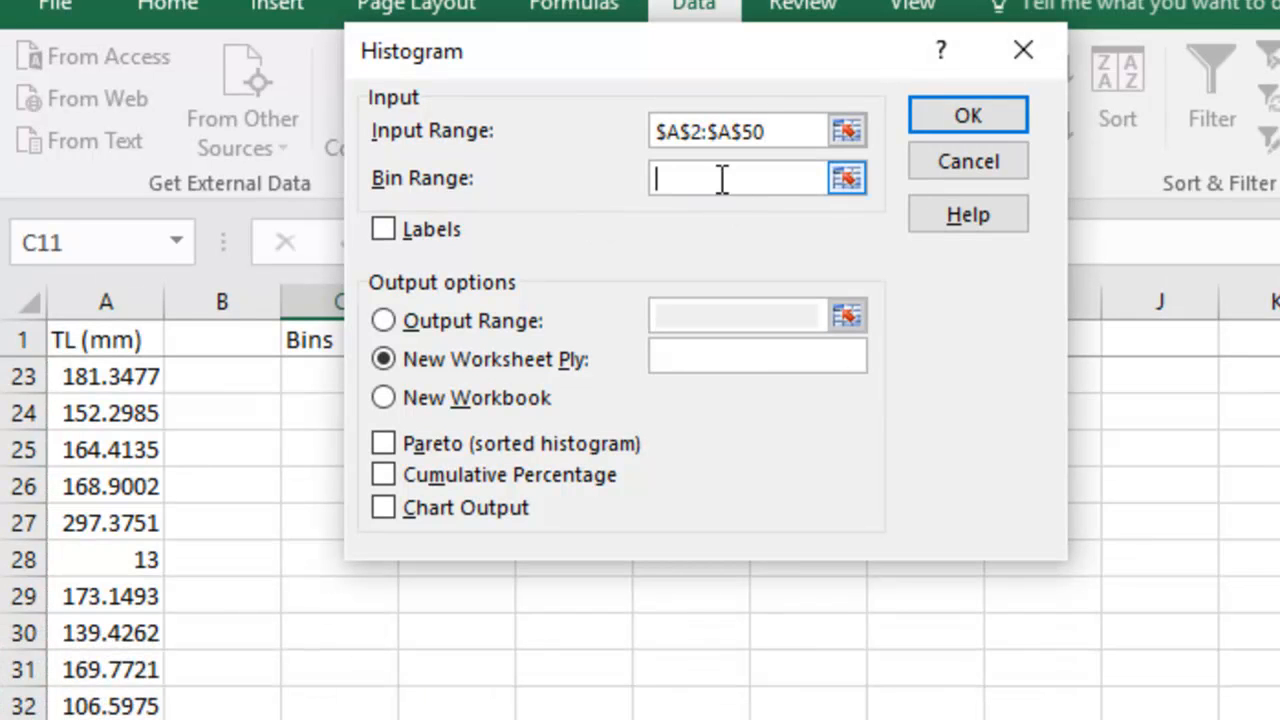
left_click(248, 341)
key("Down")
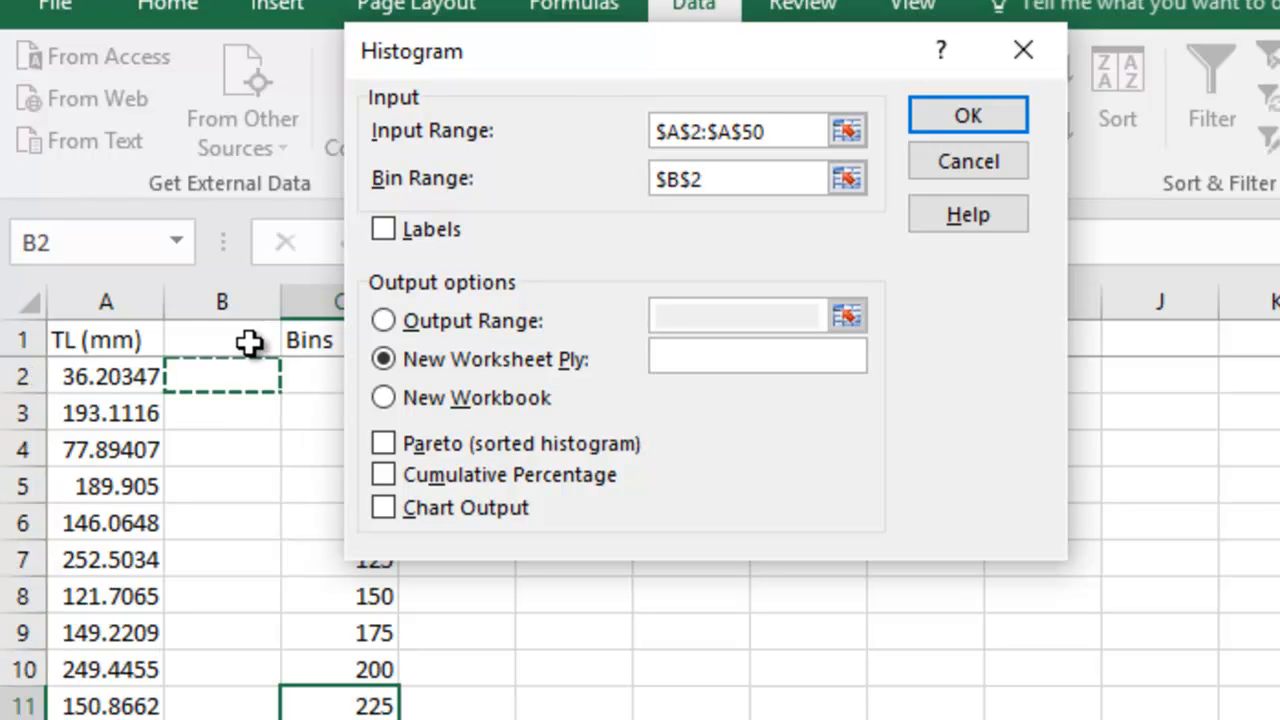
left_click_drag(575, 73, 762, 93)
left_click_drag(365, 376, 349, 719)
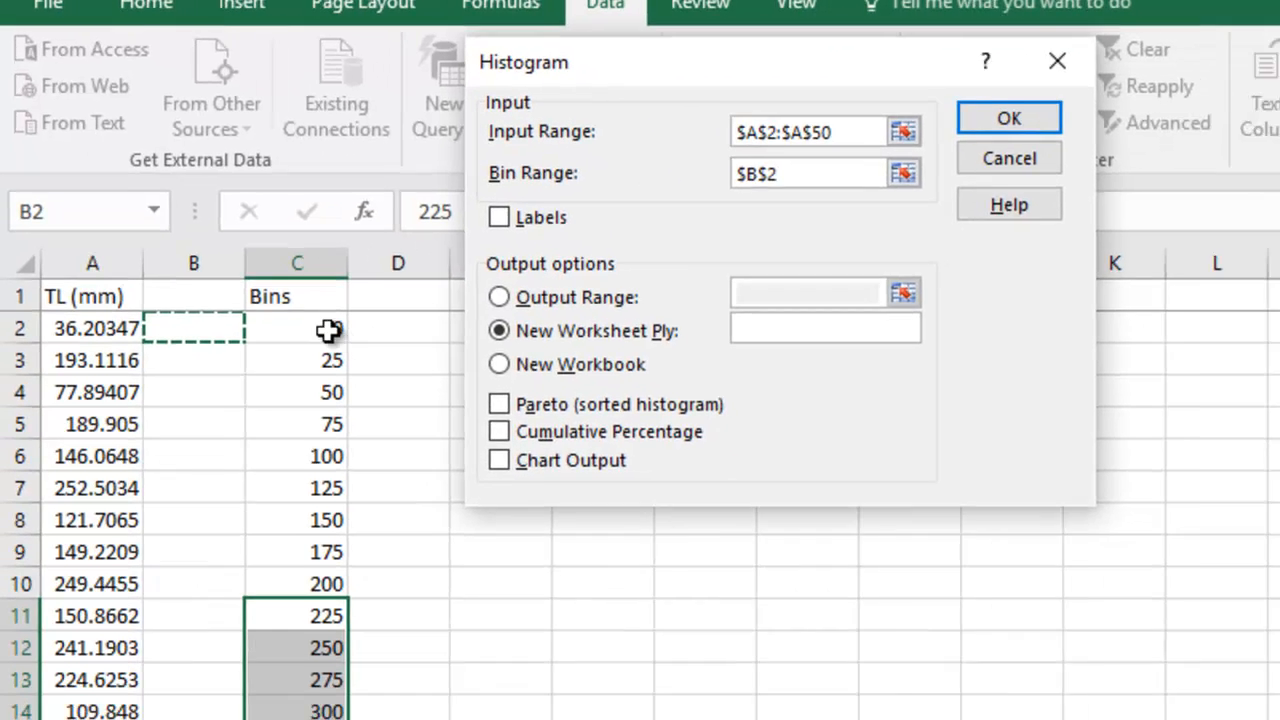
left_click_drag(271, 665, 270, 664)
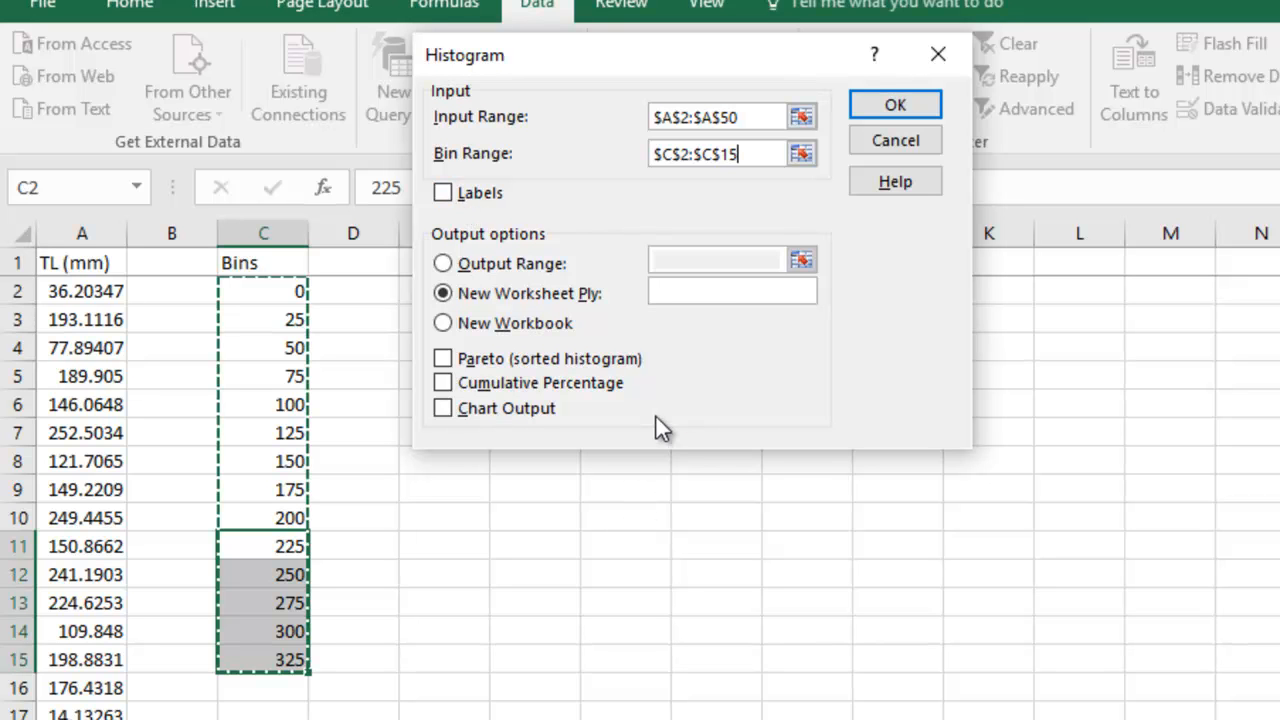
Output the histogram to a new worksheet named histo with Chart Output enabled and run it.
left_click(697, 292)
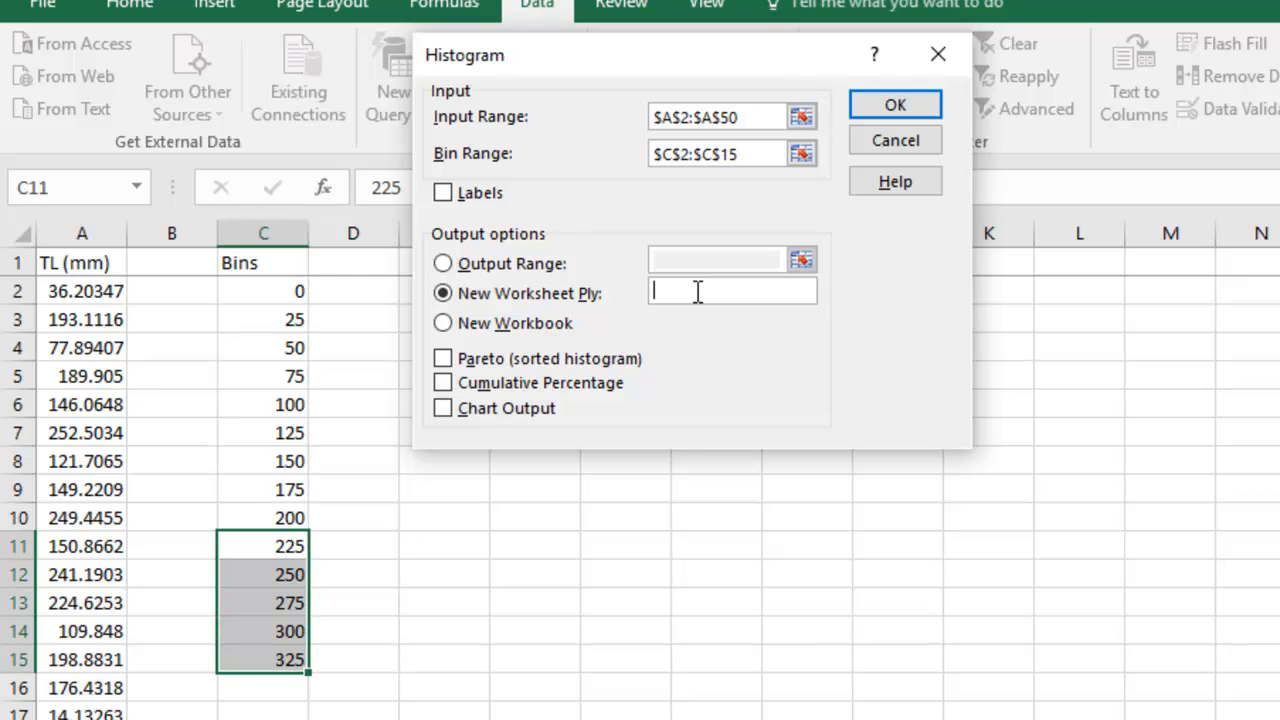
type("histo")
left_click(442, 409)
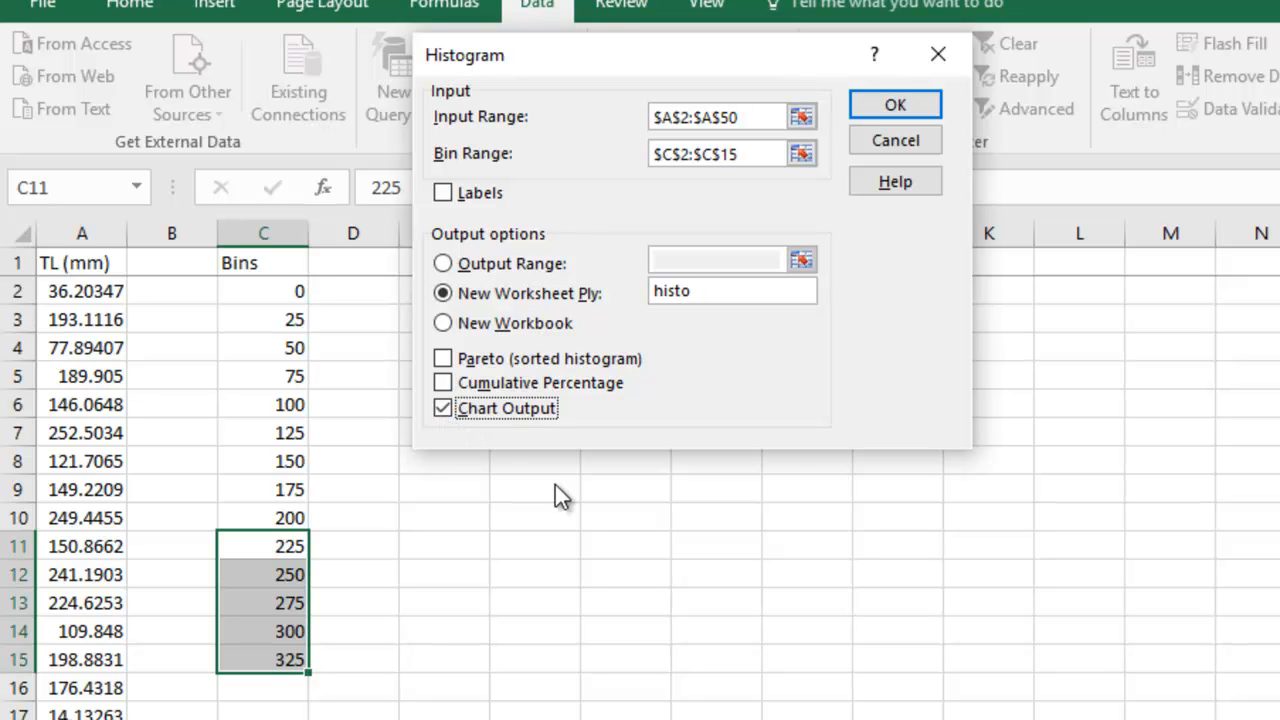
left_click(897, 100)
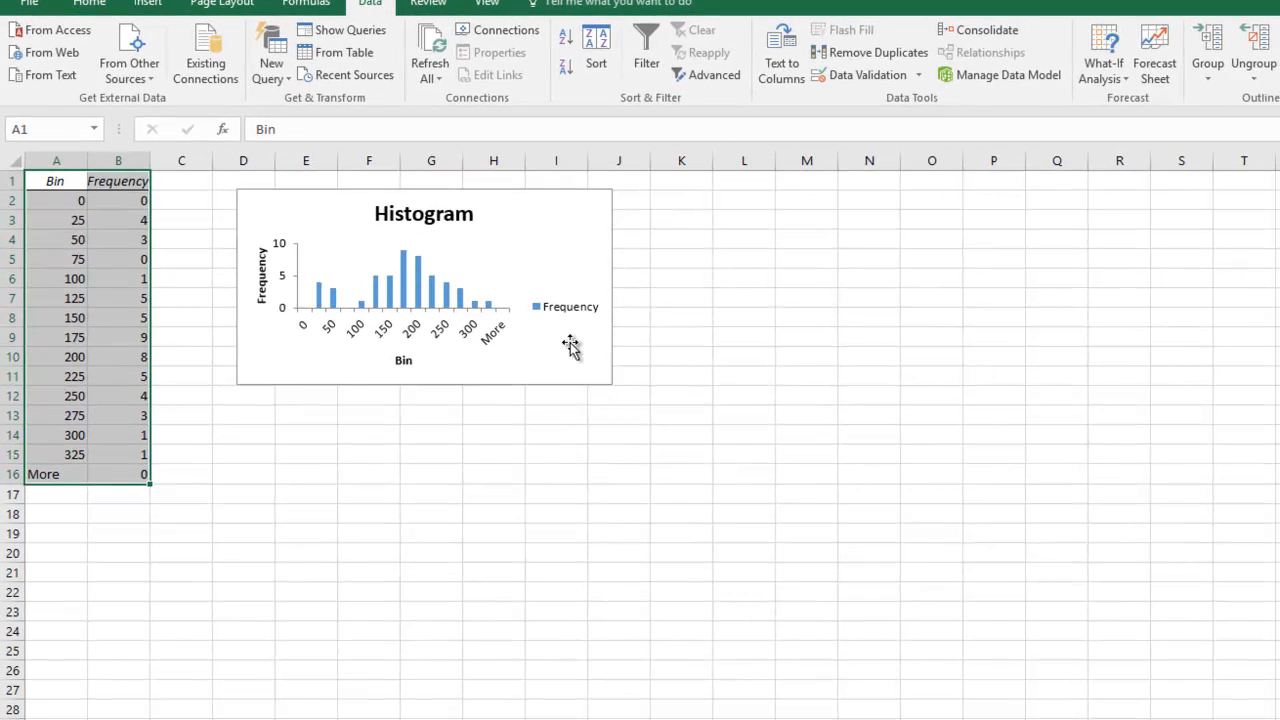
Enlarge the histogram chart by resizing its corner.
left_click(766, 477)
left_click_drag(611, 384, 840, 592)
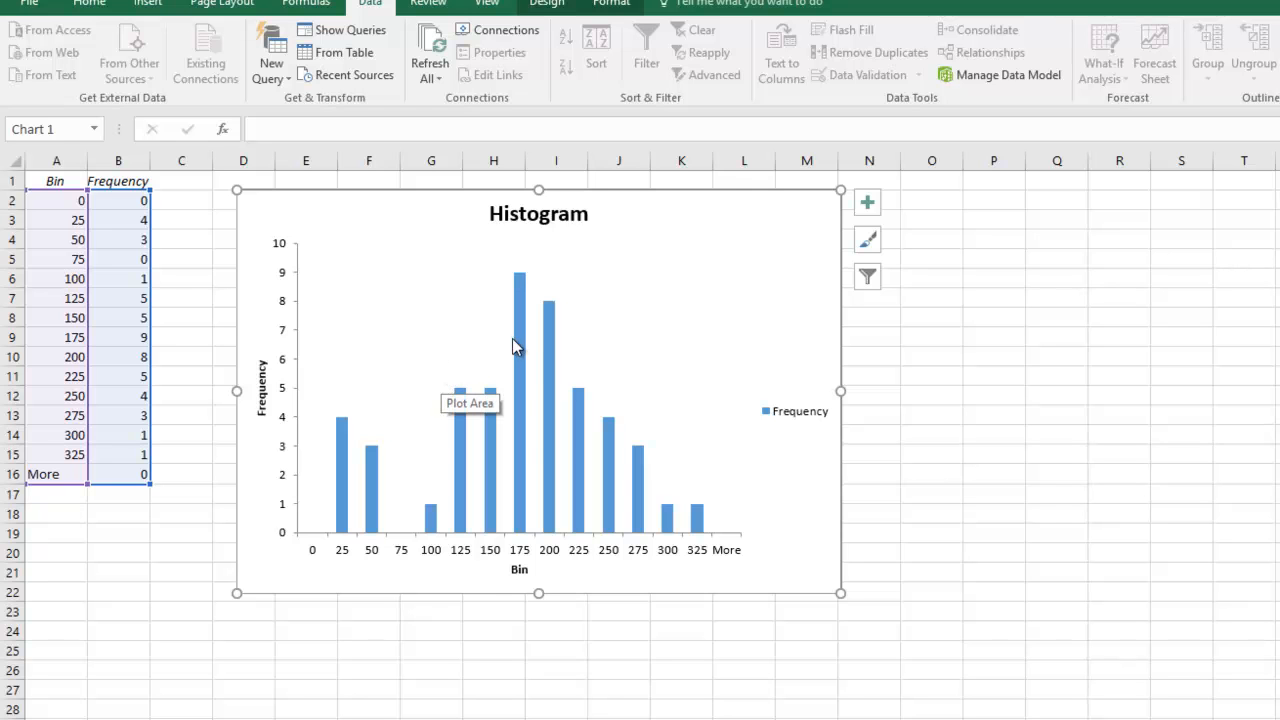
Delete the Frequency legend from the chart.
left_click(785, 413)
key("Delete")
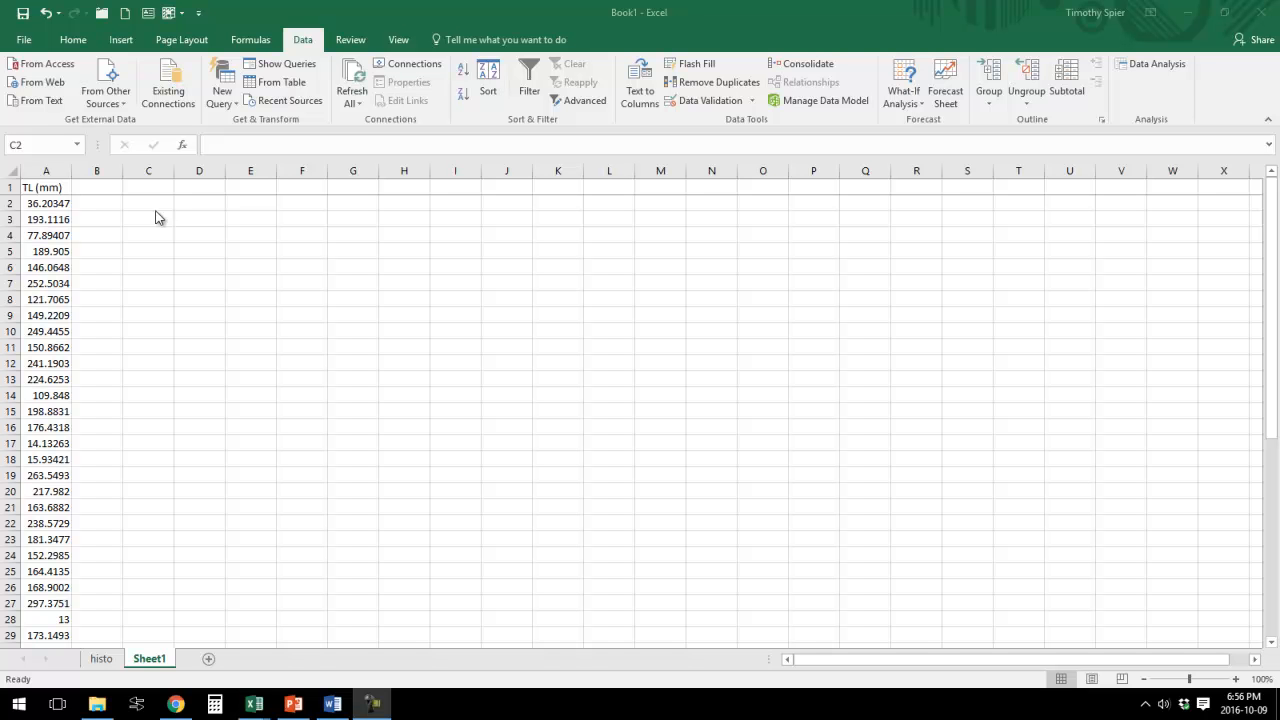
On Sheet1, add a "TL Bins" header in B1.
key("alt+Tab")
left_click(97, 187)
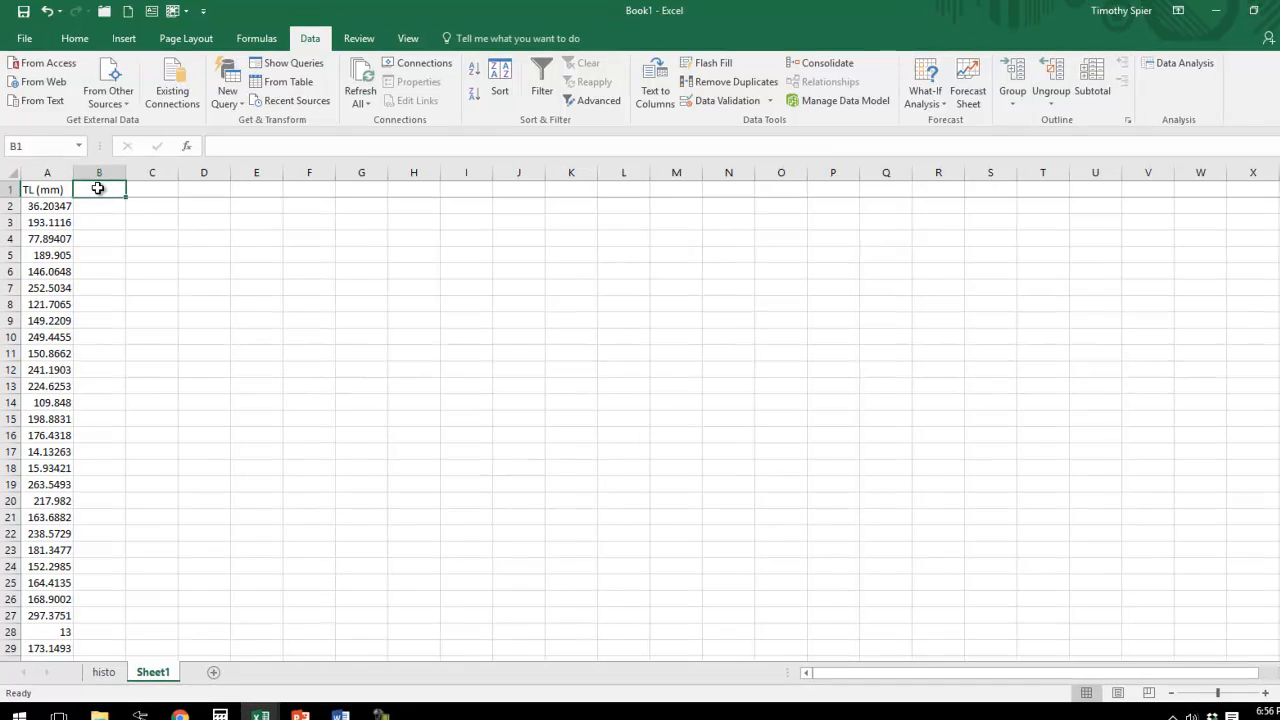
type("TL Bins")
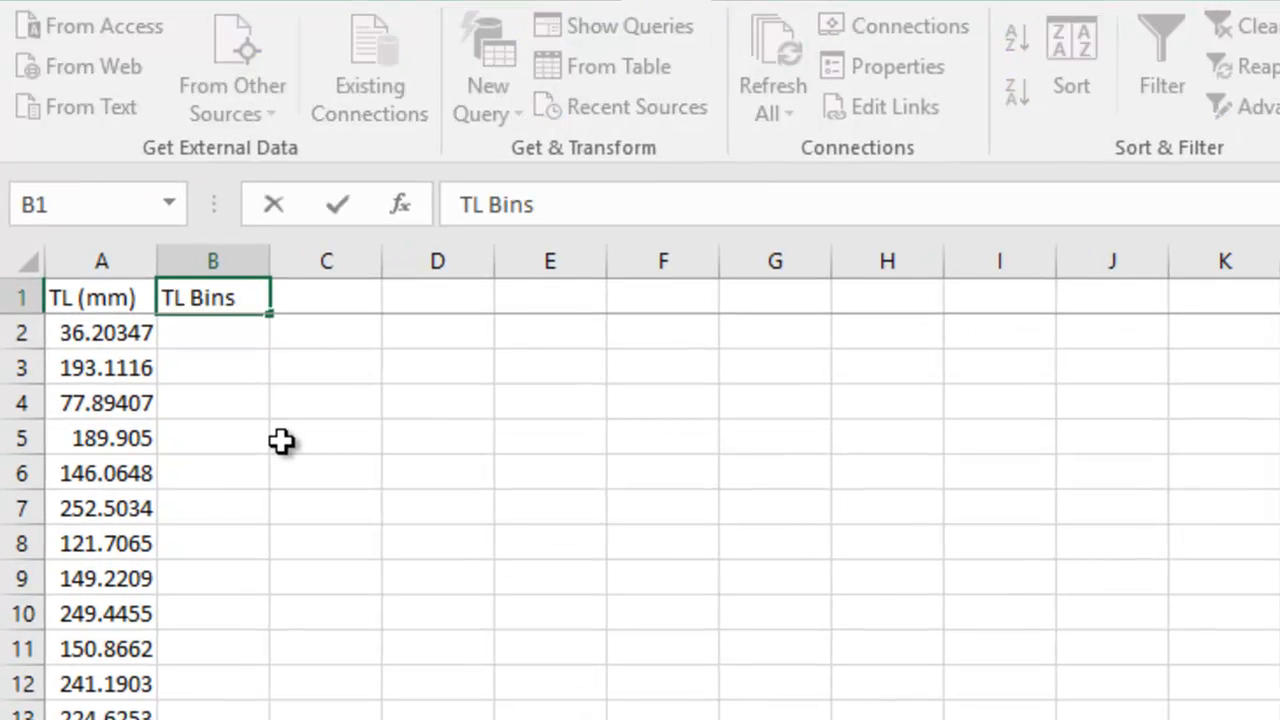
key("Return")
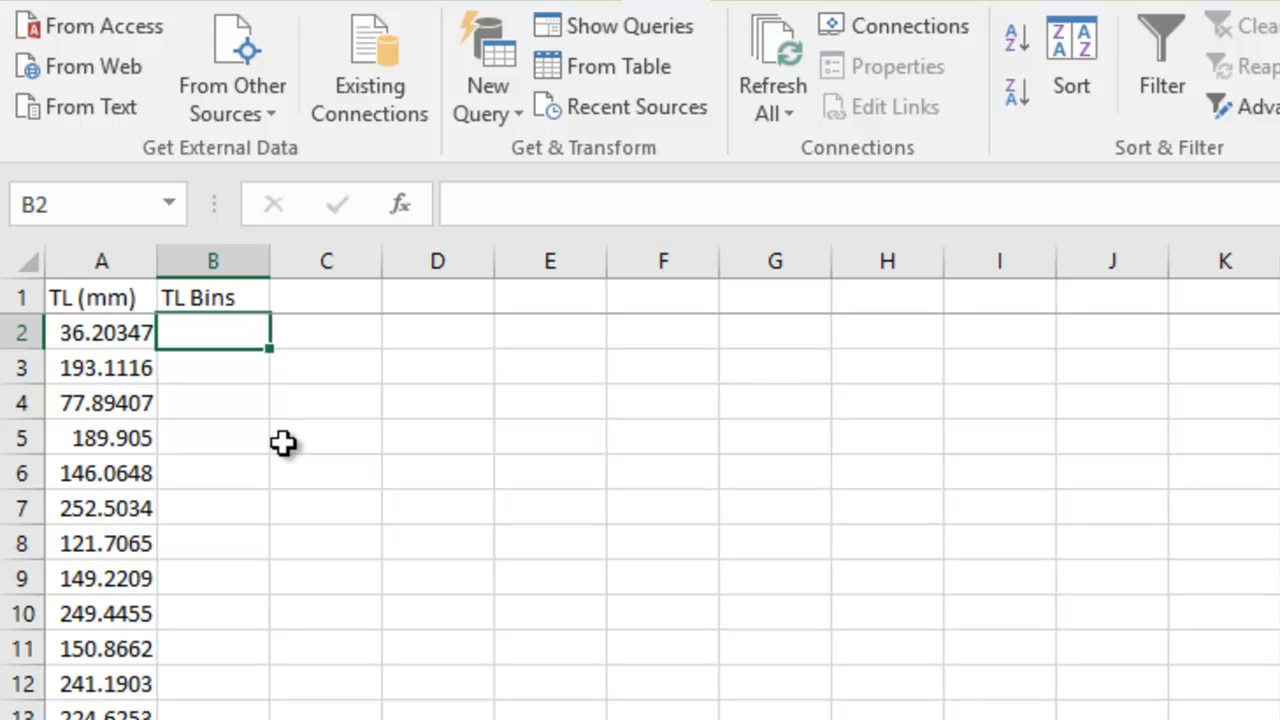
Enter the formula =((INT((A2-12.5)/25)*25)+25) in B2 to compute the length's 25 mm bin.
type("=")
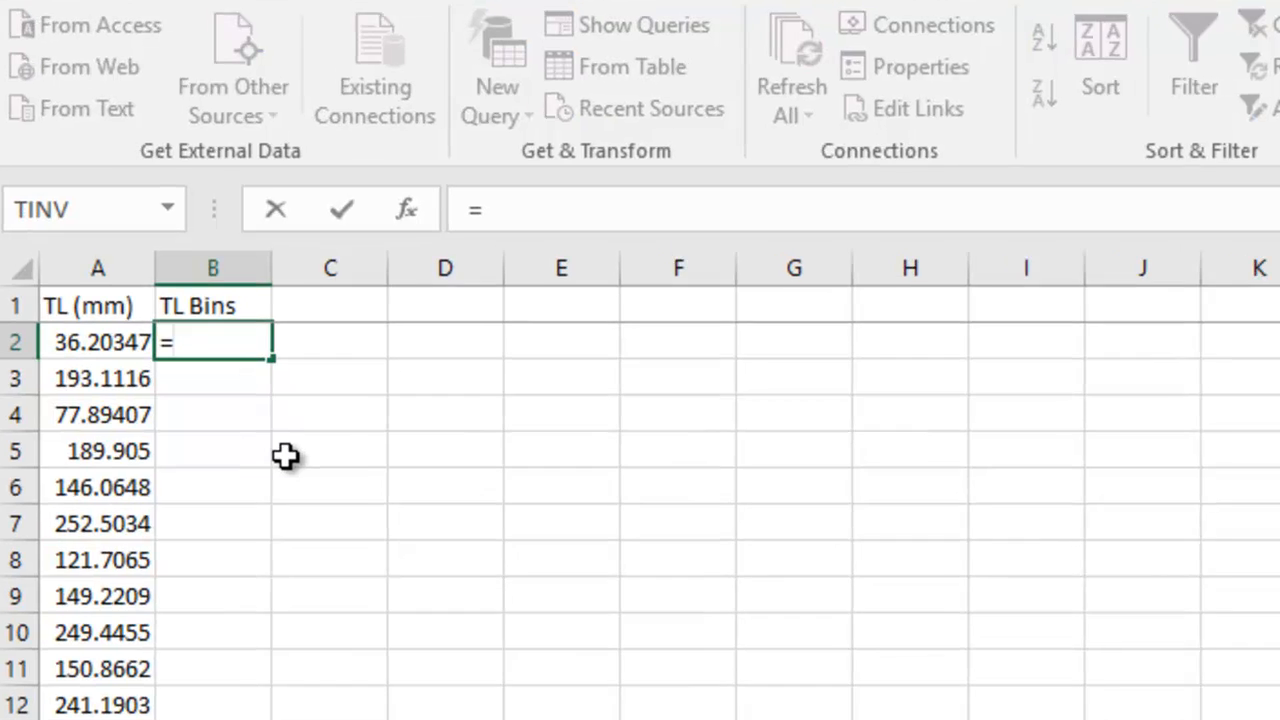
type("((")
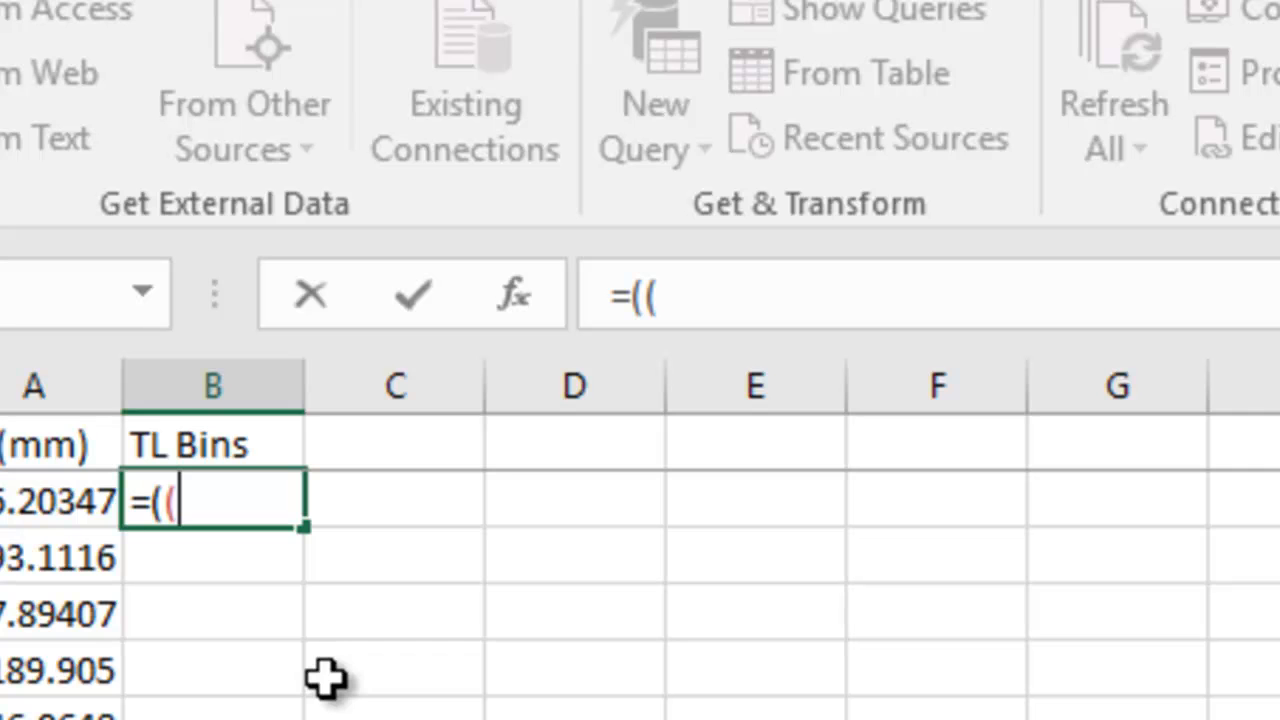
type("int")
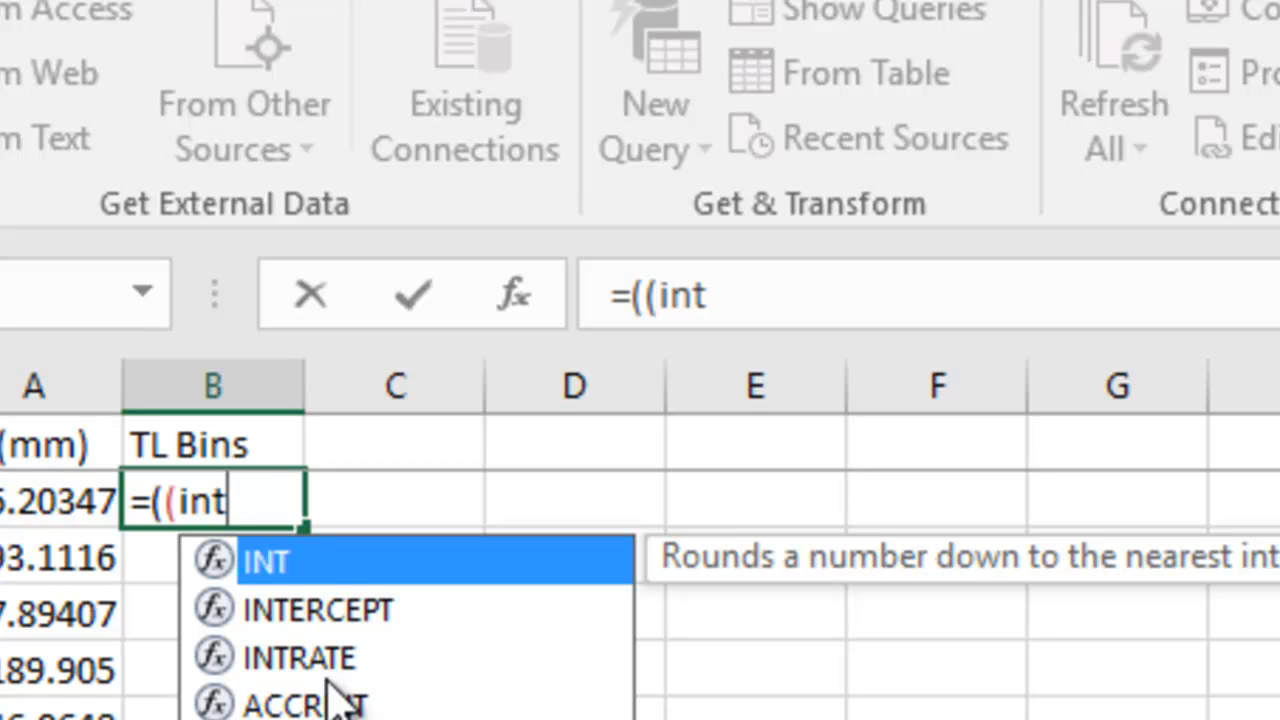
type("((")
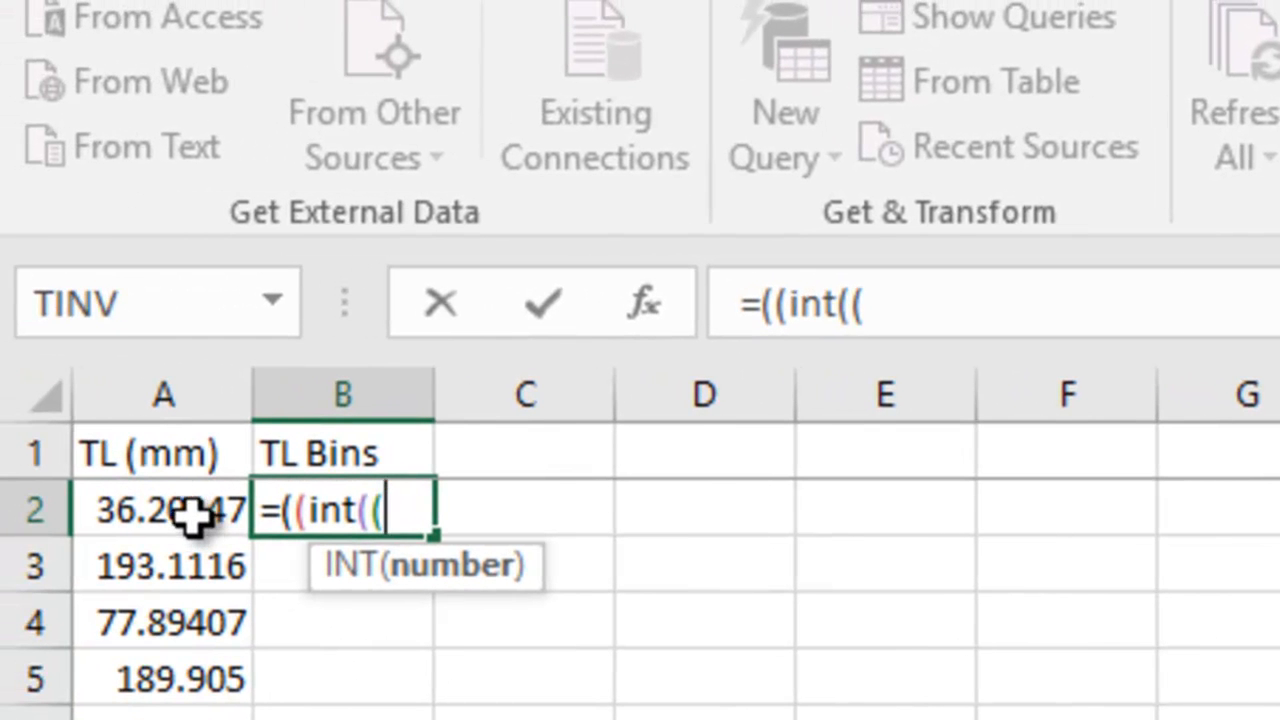
left_click(192, 514)
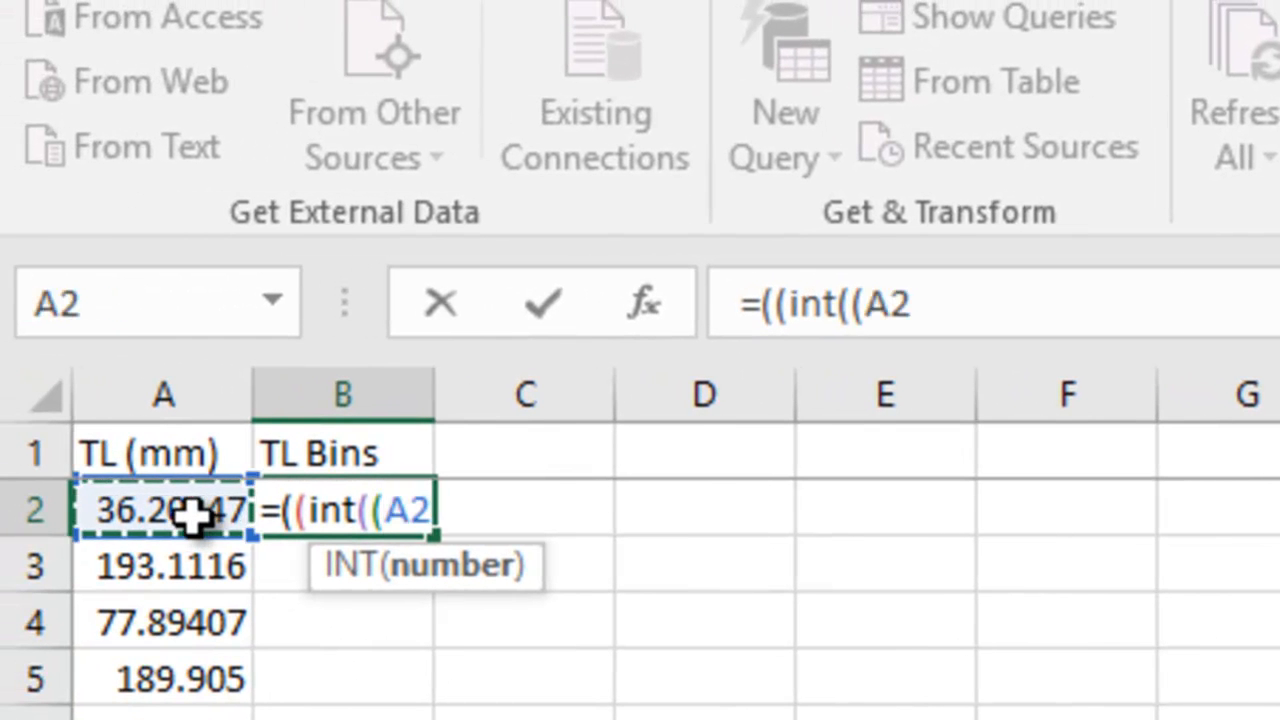
type("-")
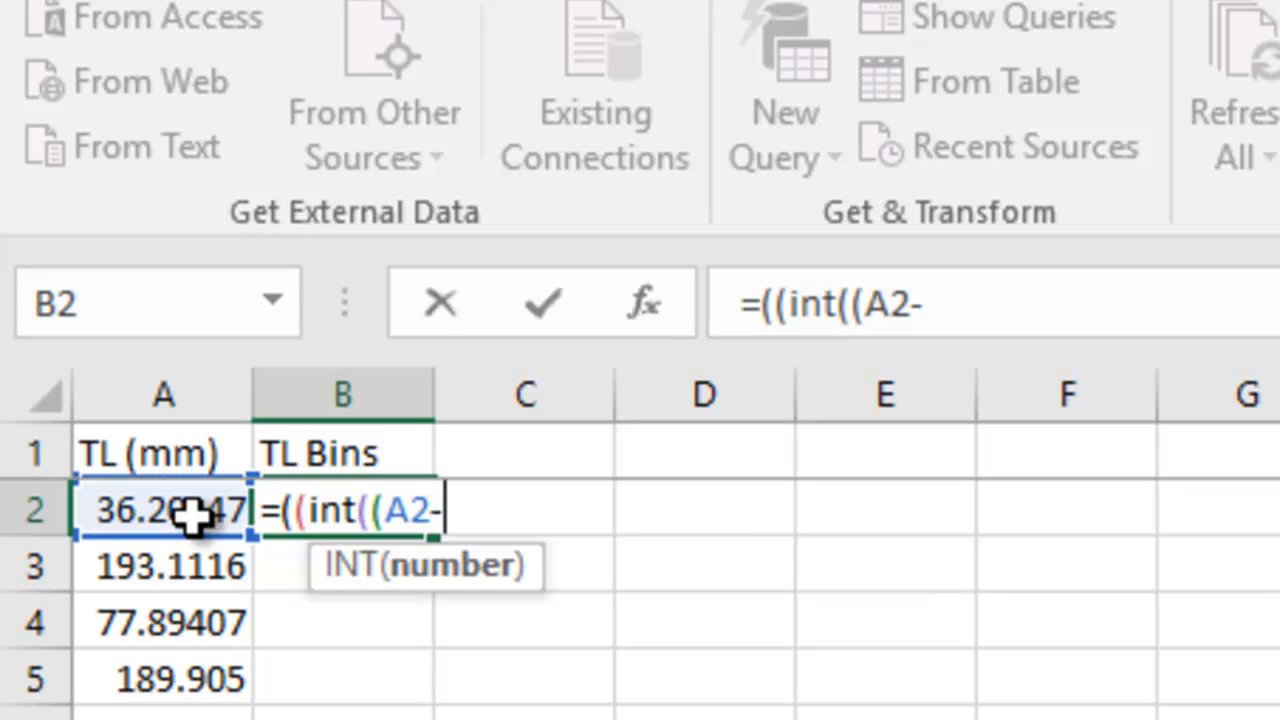
type("12.5")
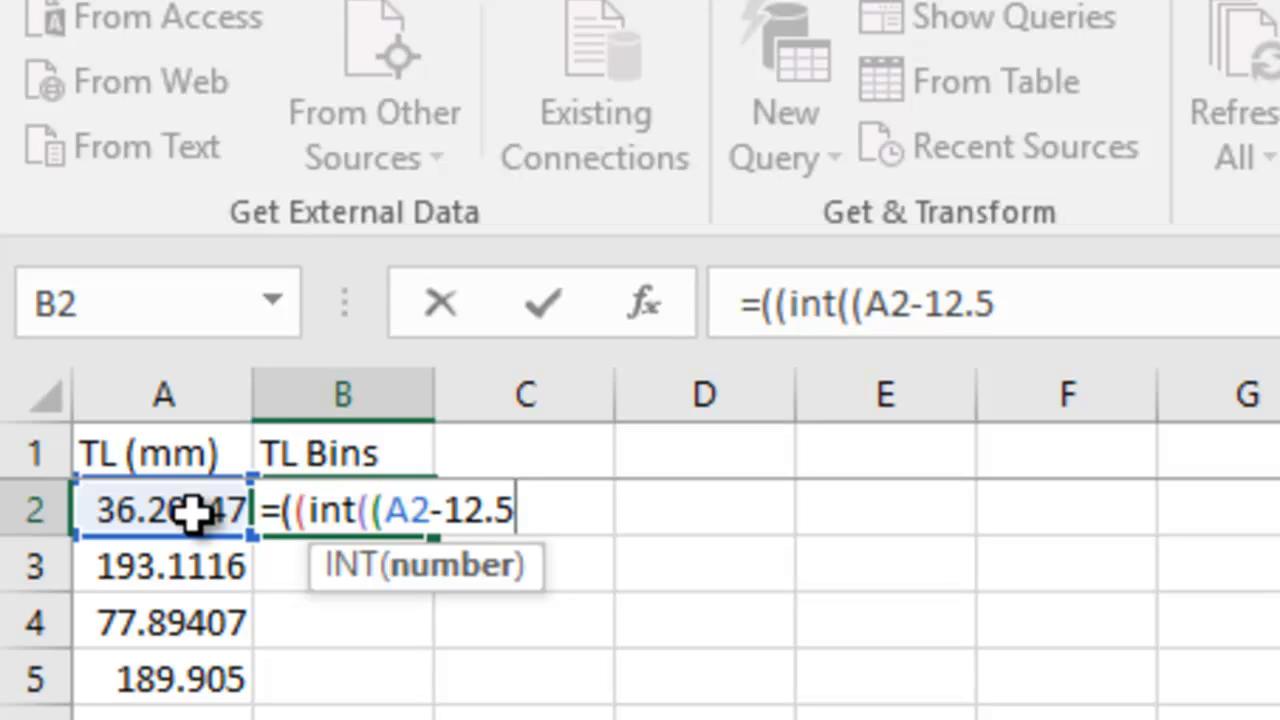
type(")")
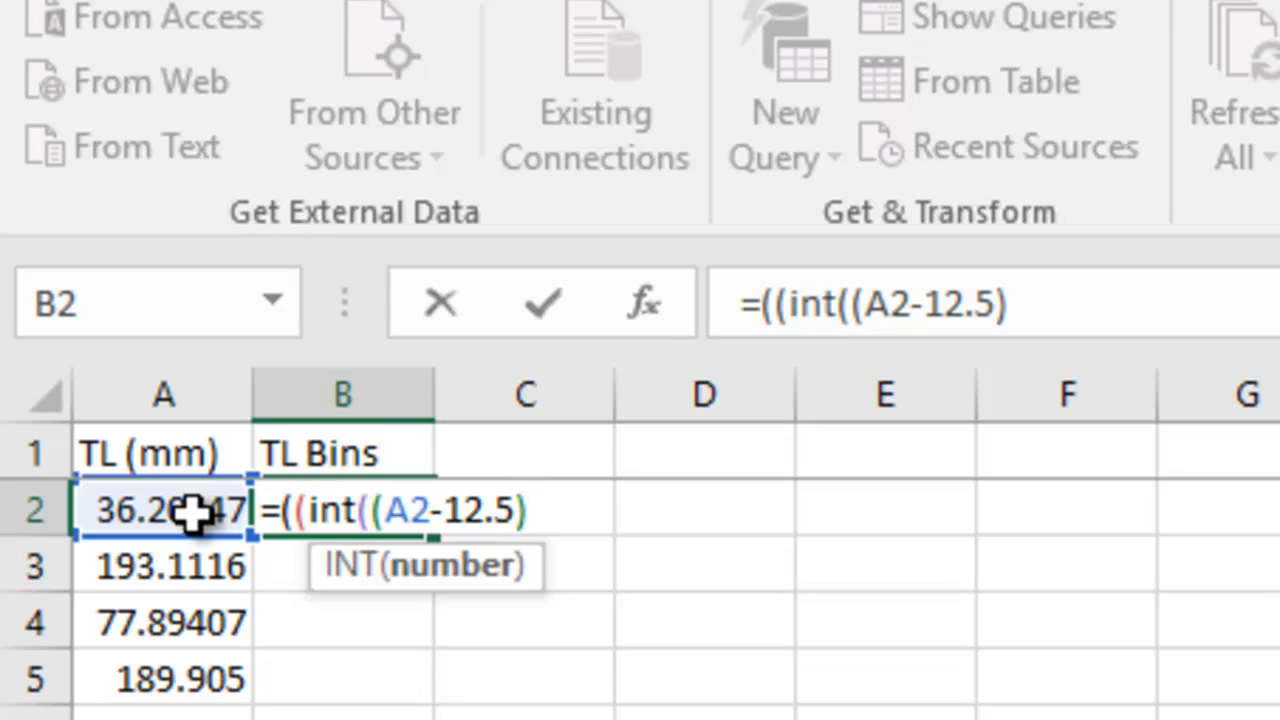
type("/25")
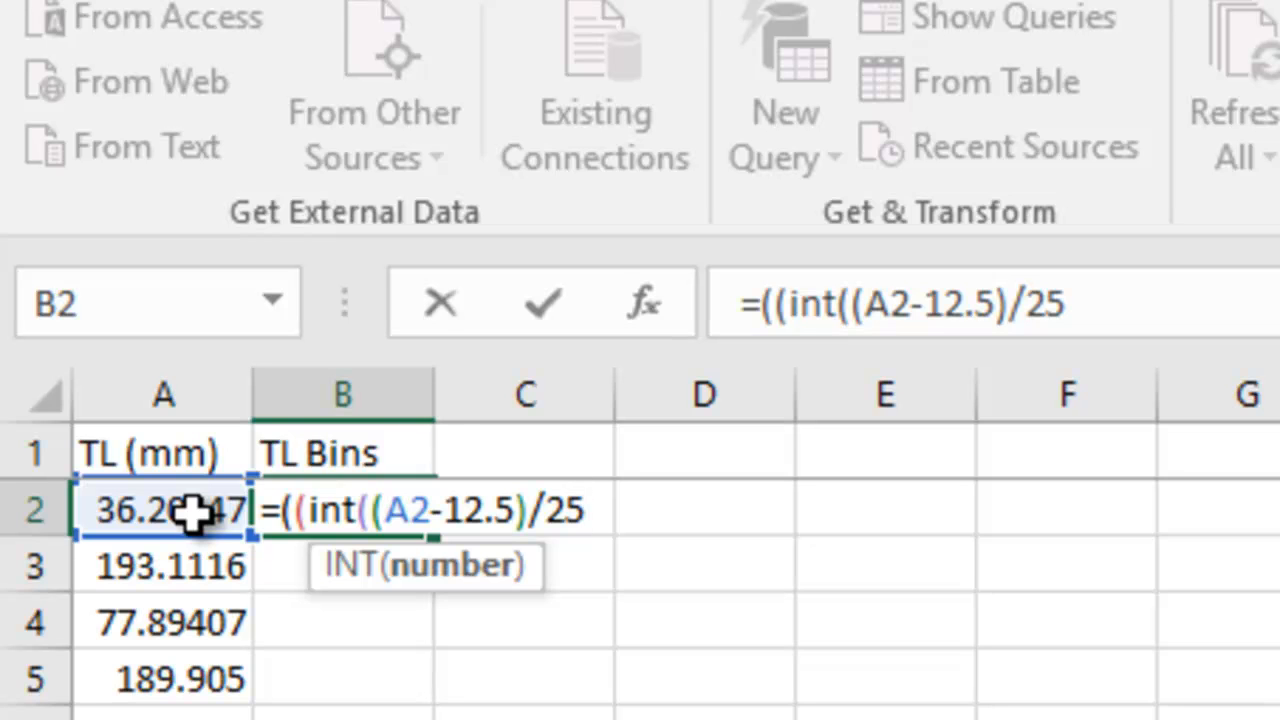
type(")")
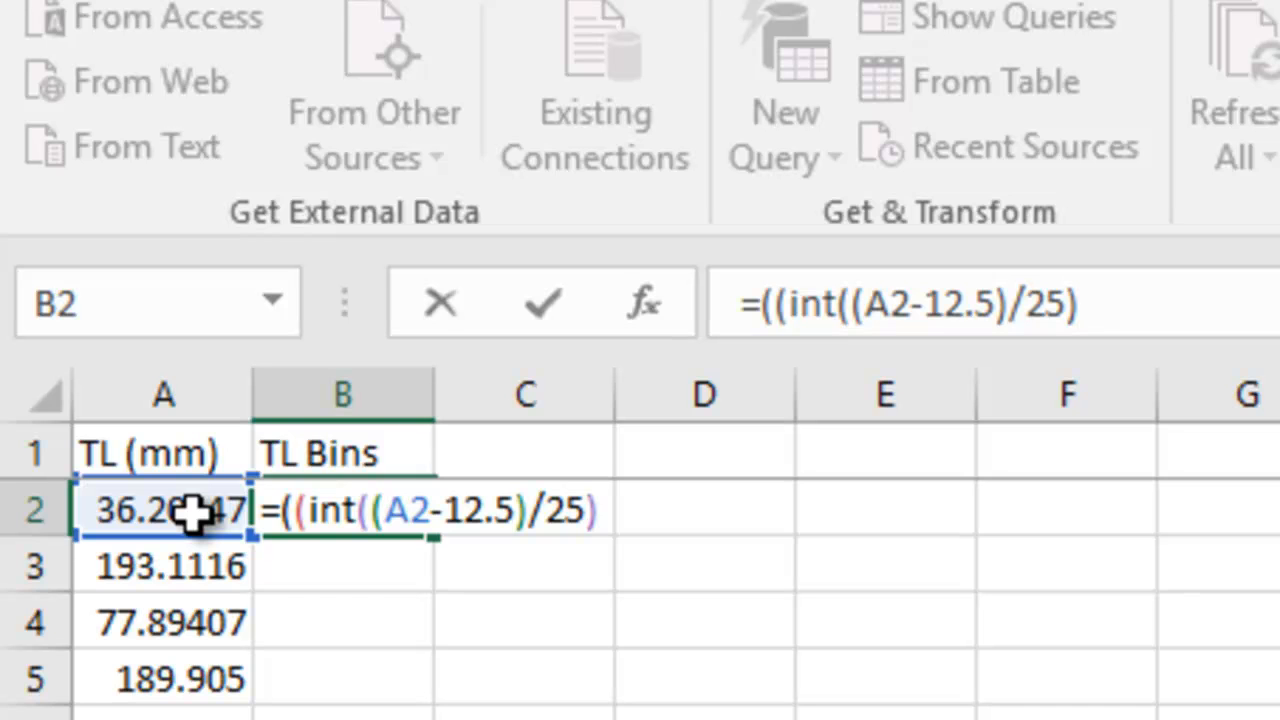
type("*25")
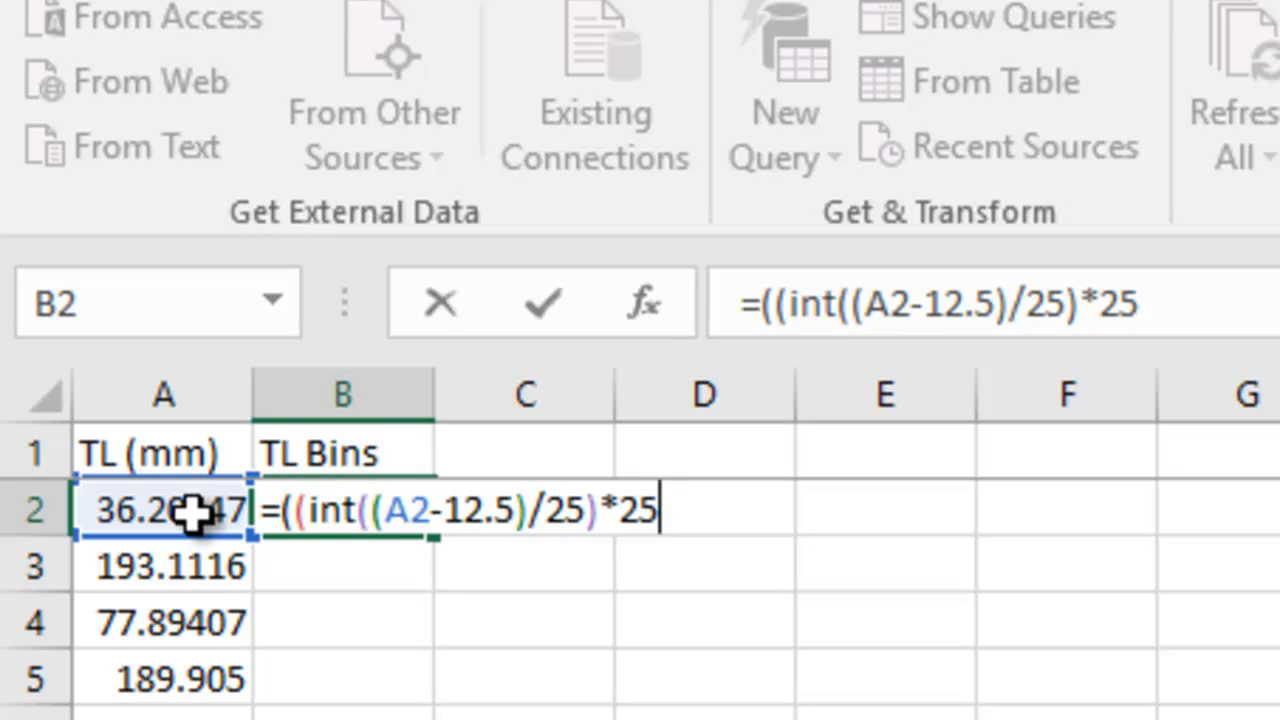
type(")")
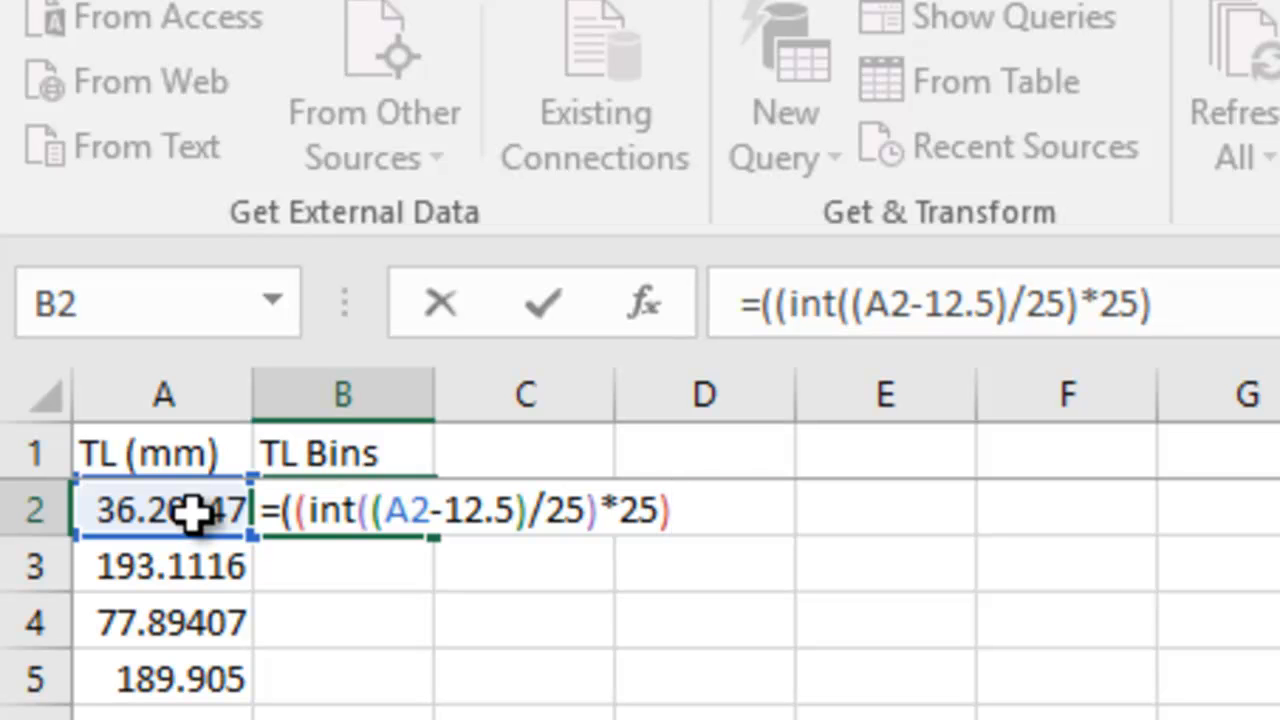
type("+25")
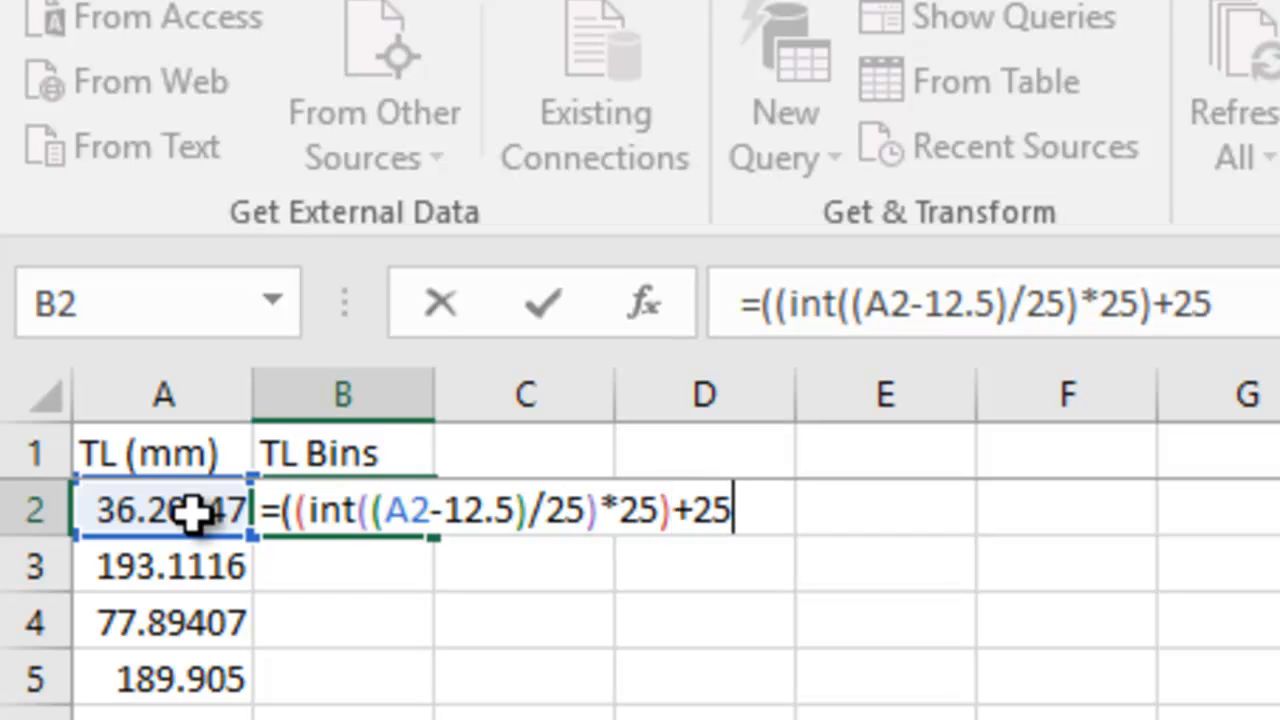
type(")")
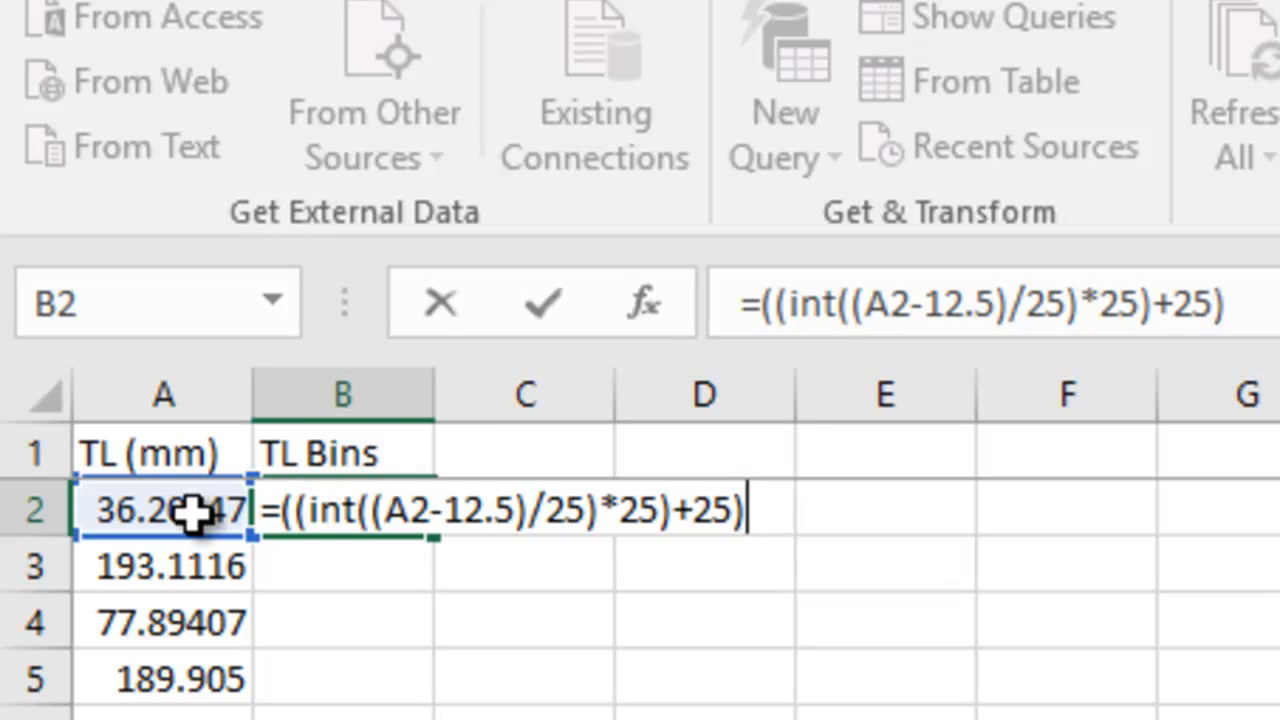
key("ctrl+Return")
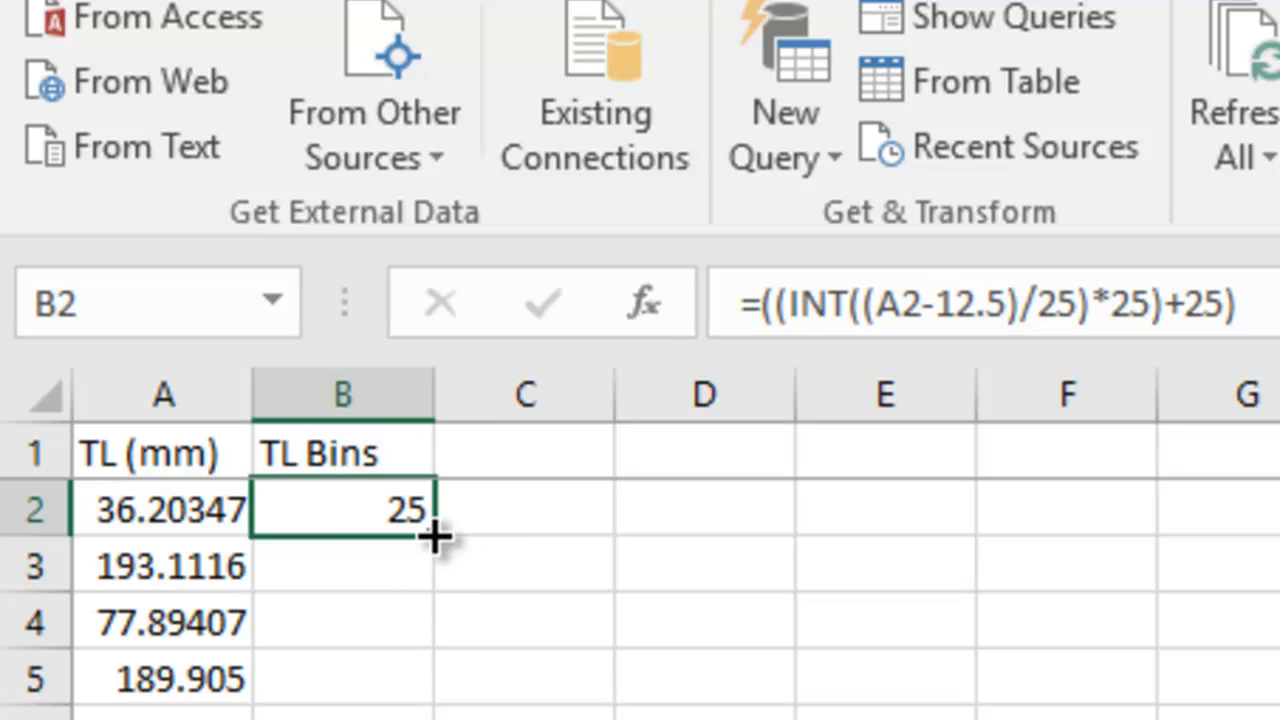
Fill the bin formula down column B for all TL values.
left_click_drag(428, 560, 423, 571)
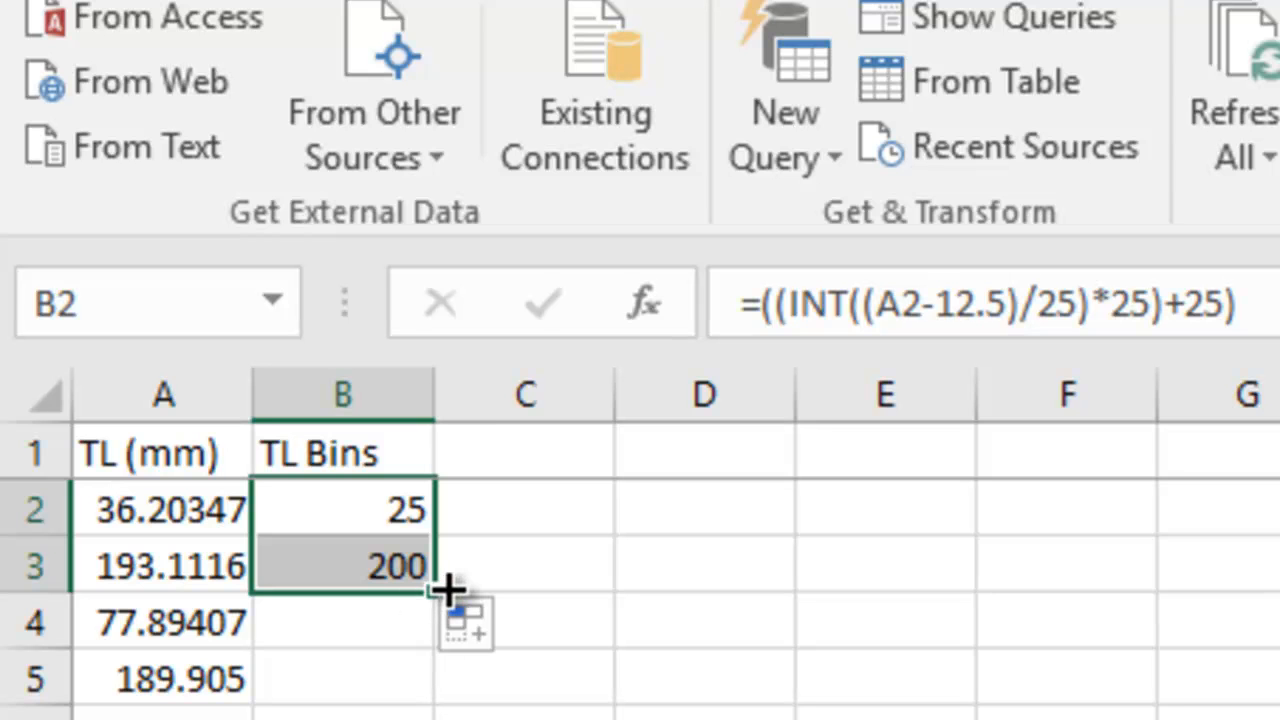
left_click_drag(446, 589, 450, 645)
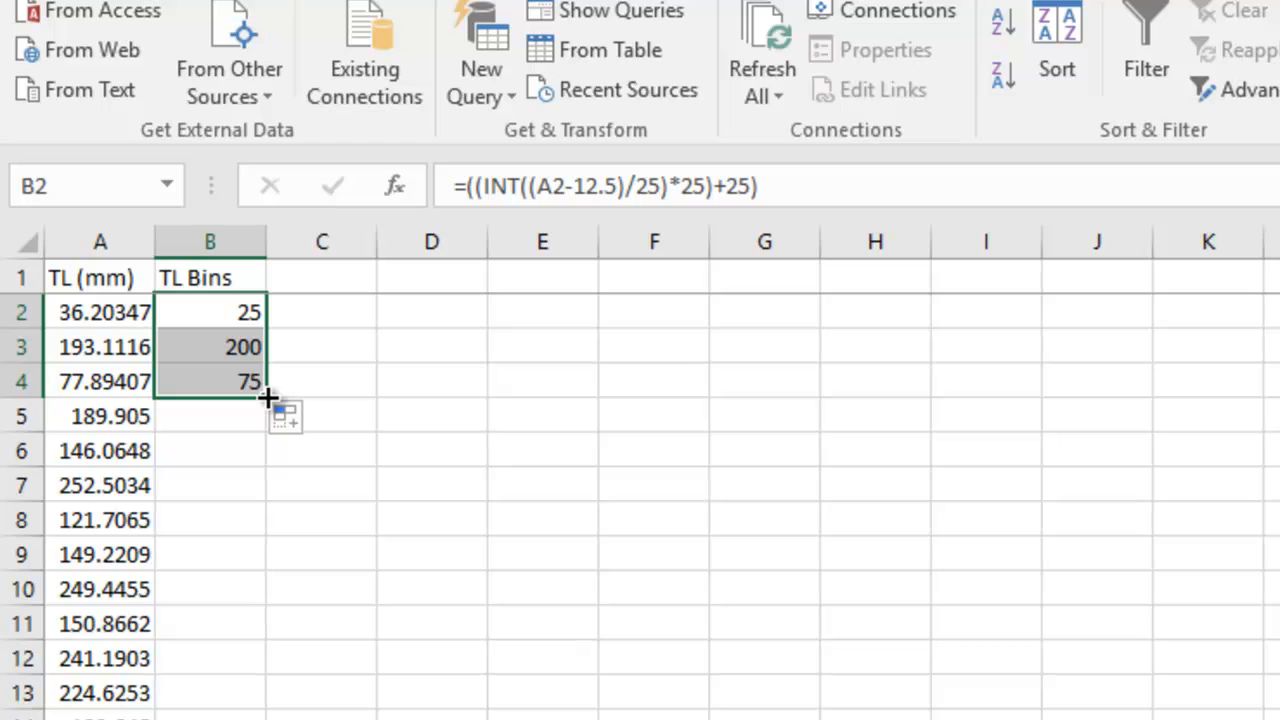
double_click(268, 397)
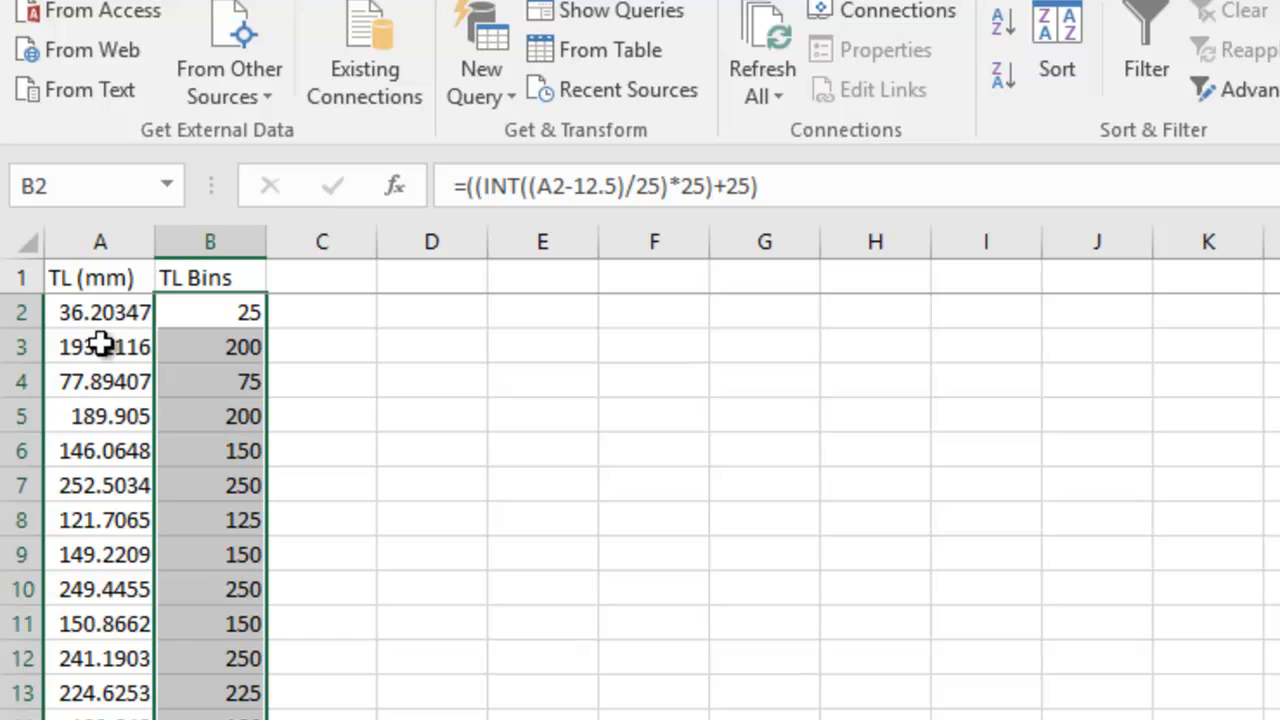
Insert a PivotTable of the range Sheet1!$A$1:$B$50 on a new worksheet.
left_click(82, 276)
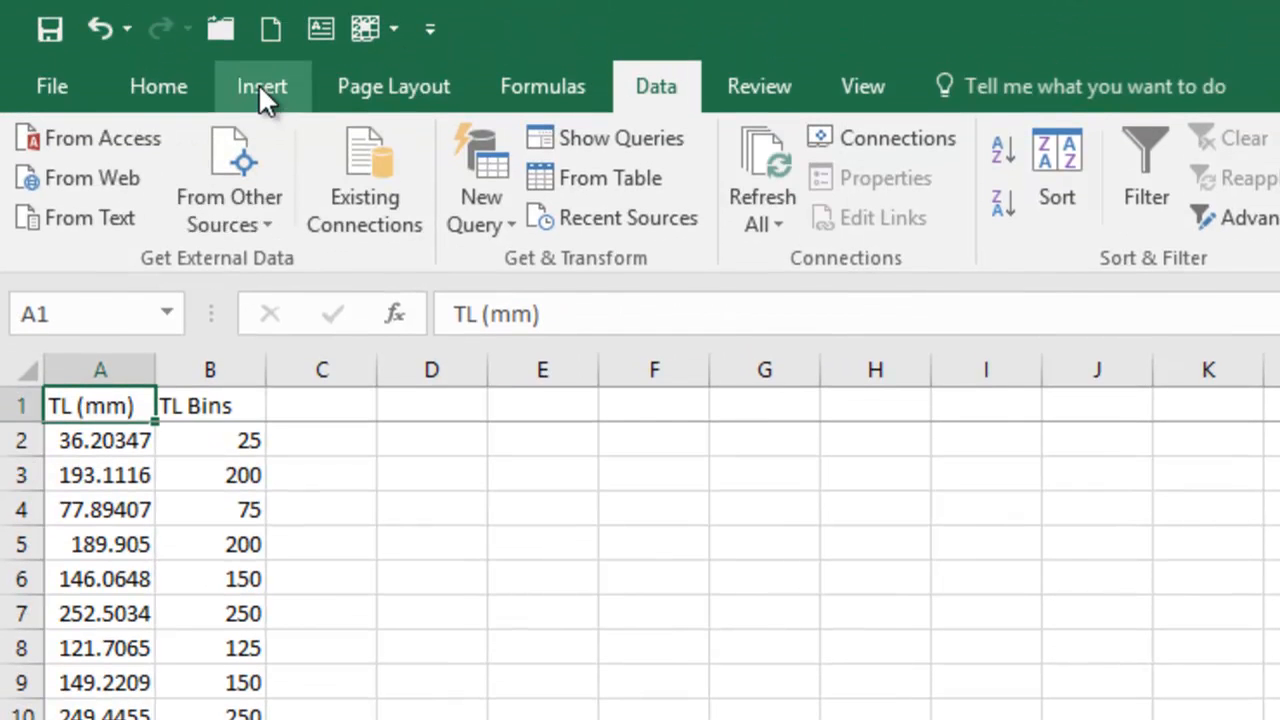
left_click(258, 86)
left_click(61, 151)
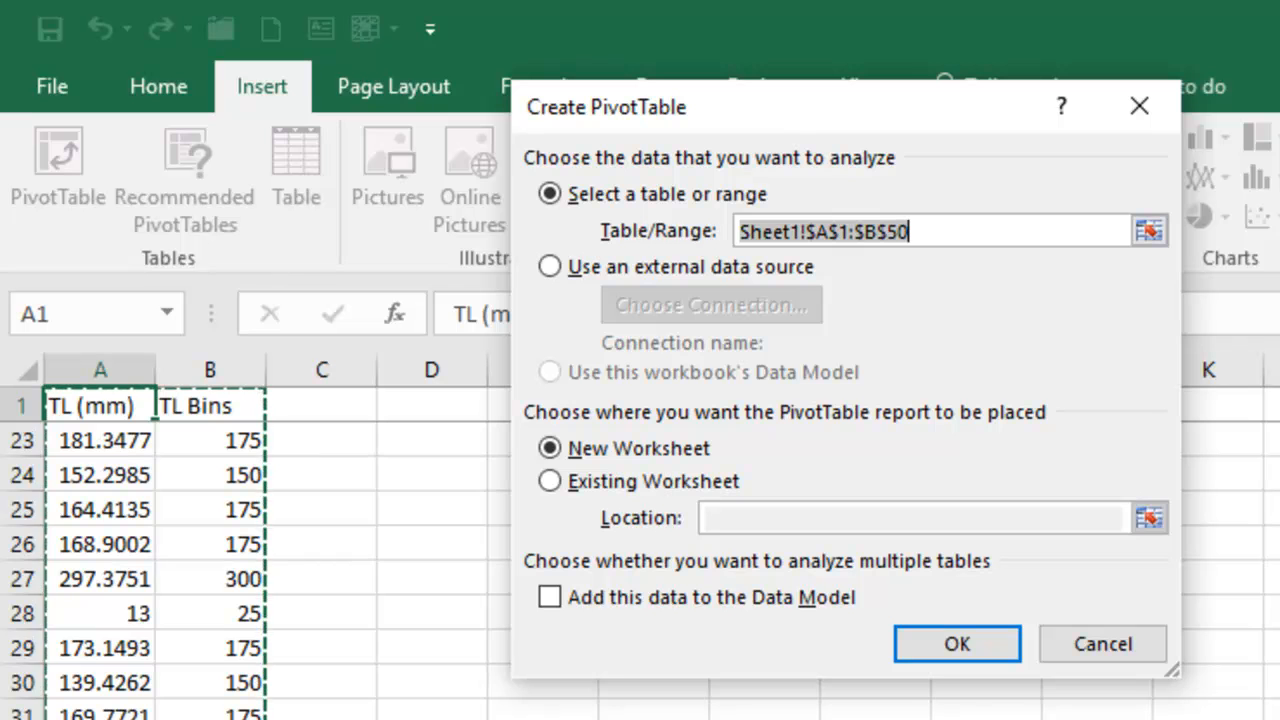
left_click(957, 645)
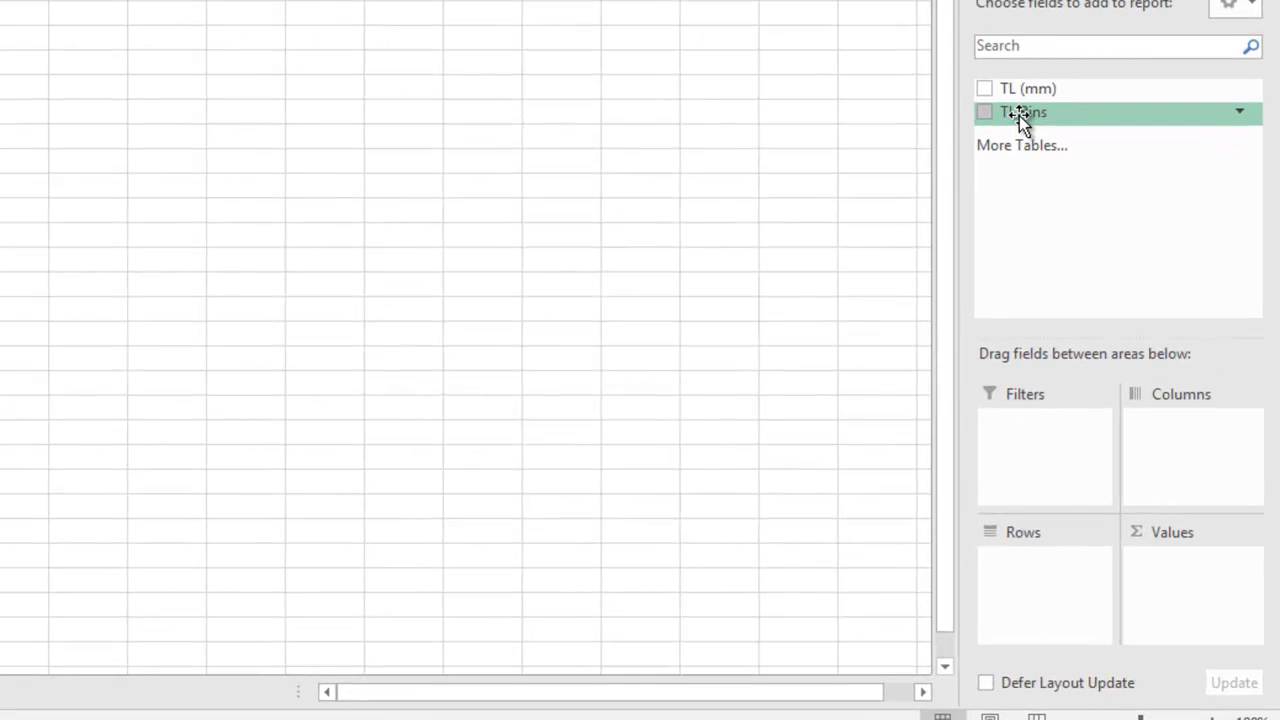
Add the TL Bins field to both the Rows and Values areas of the PivotTable.
left_click_drag(1019, 115, 1004, 566)
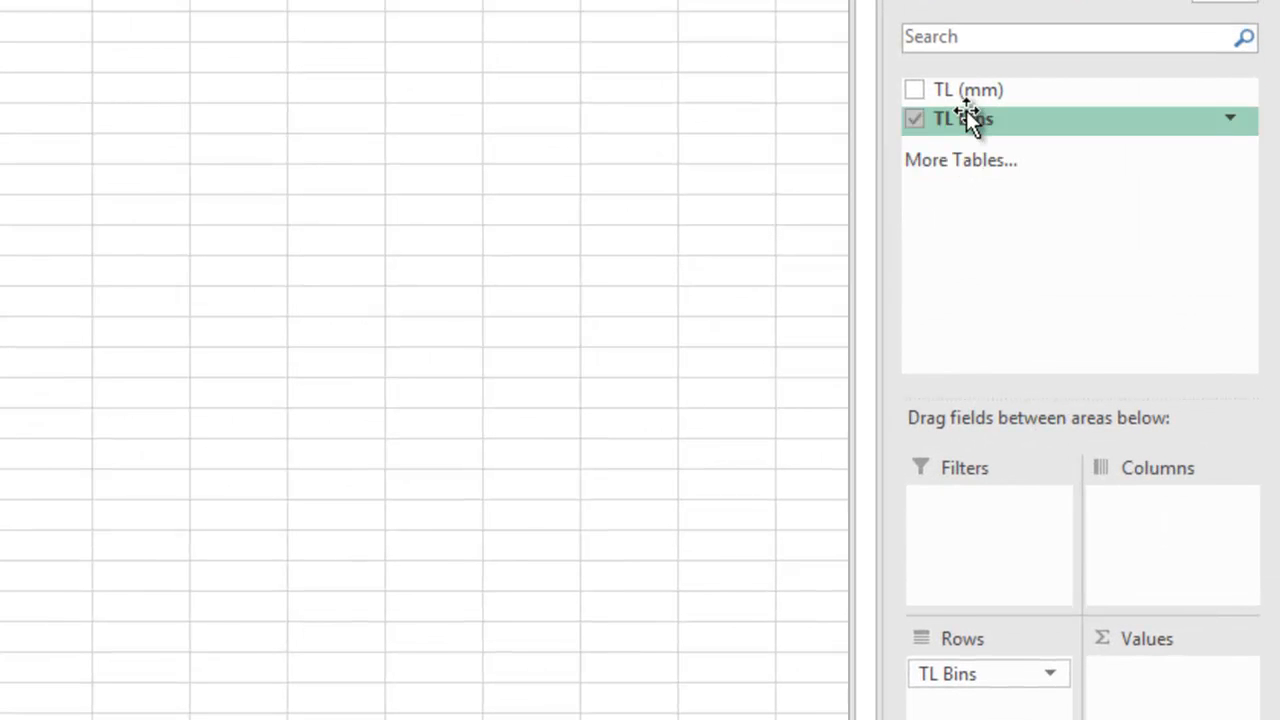
left_click_drag(968, 118, 1133, 698)
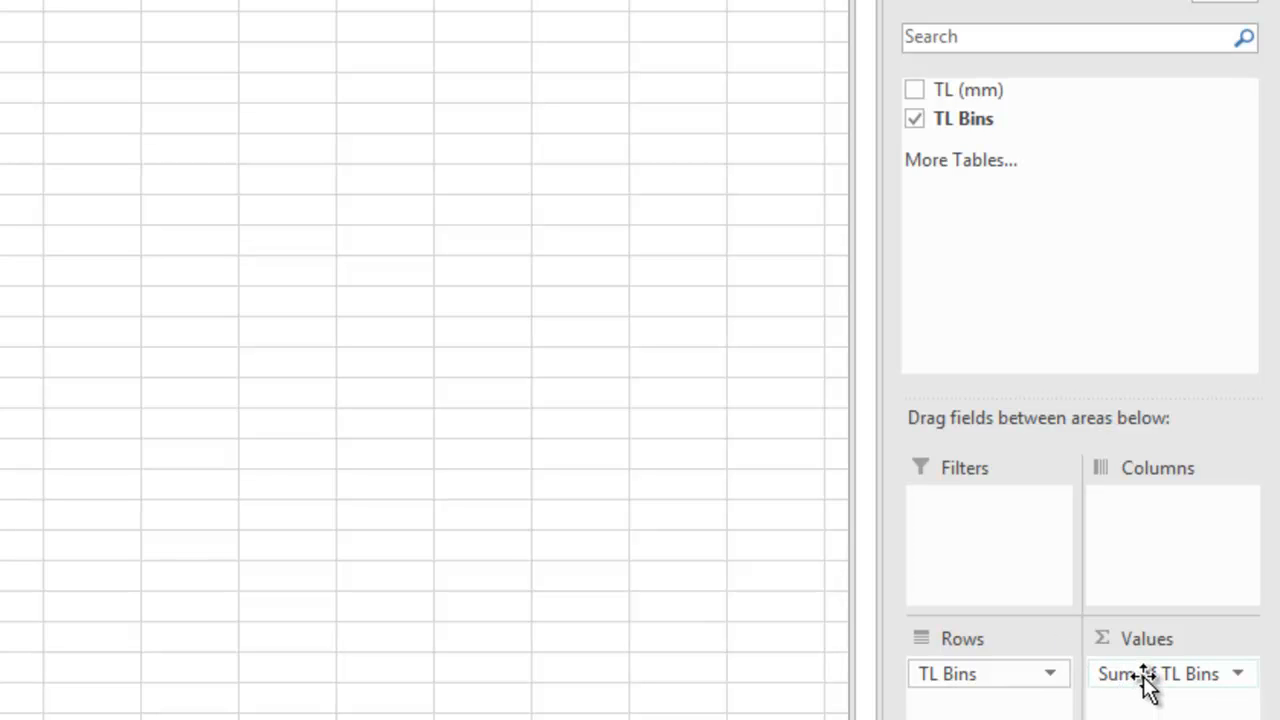
Change the TL Bins value field to summarize by Count.
left_click(1143, 676)
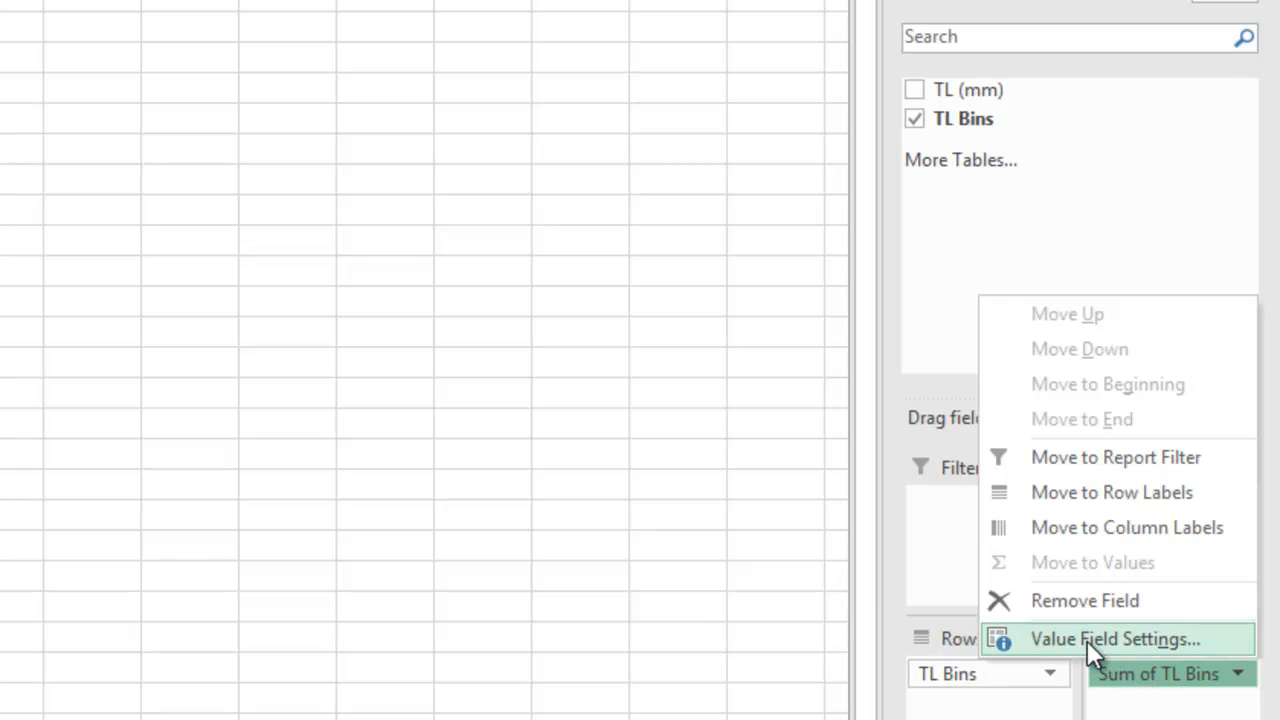
left_click(1087, 640)
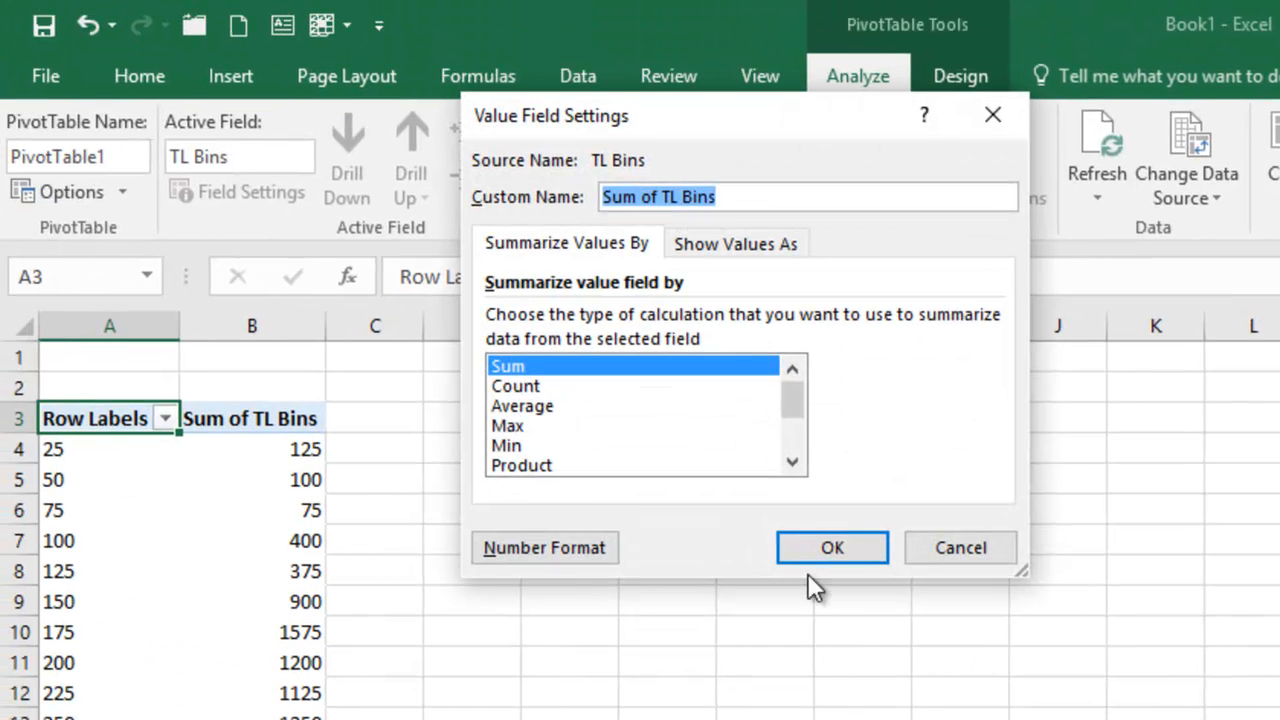
left_click(512, 388)
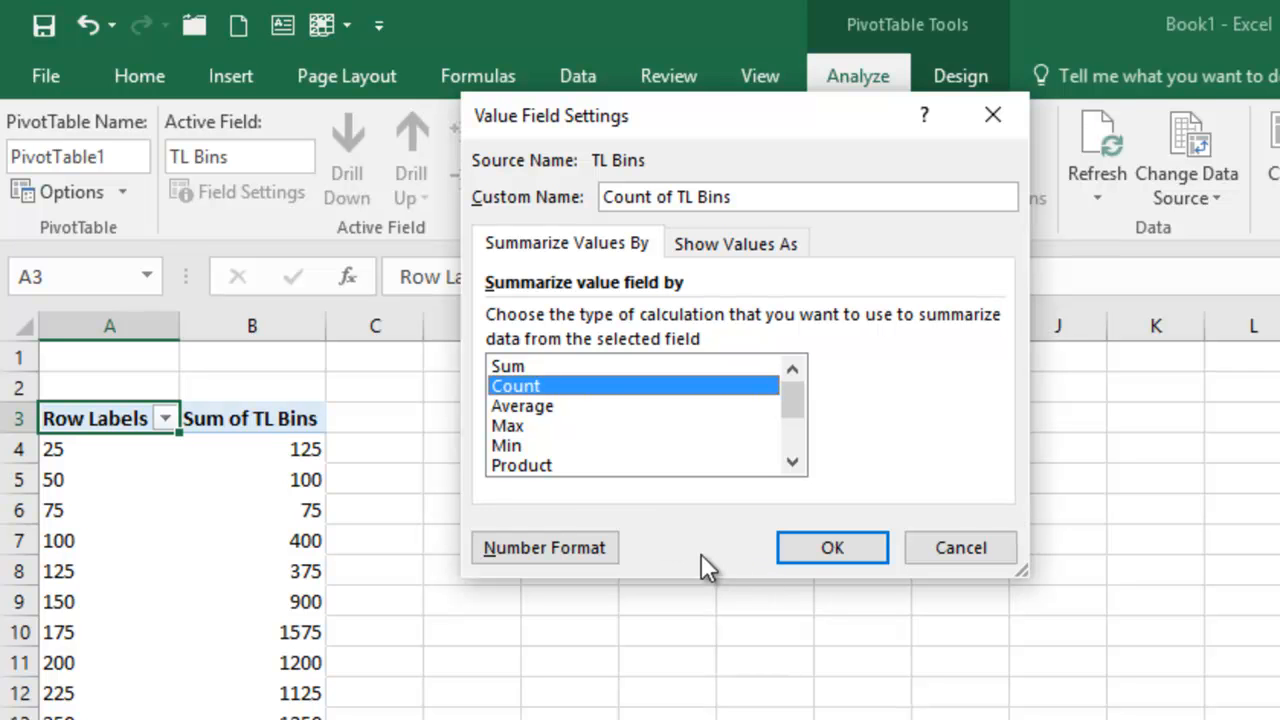
left_click(855, 555)
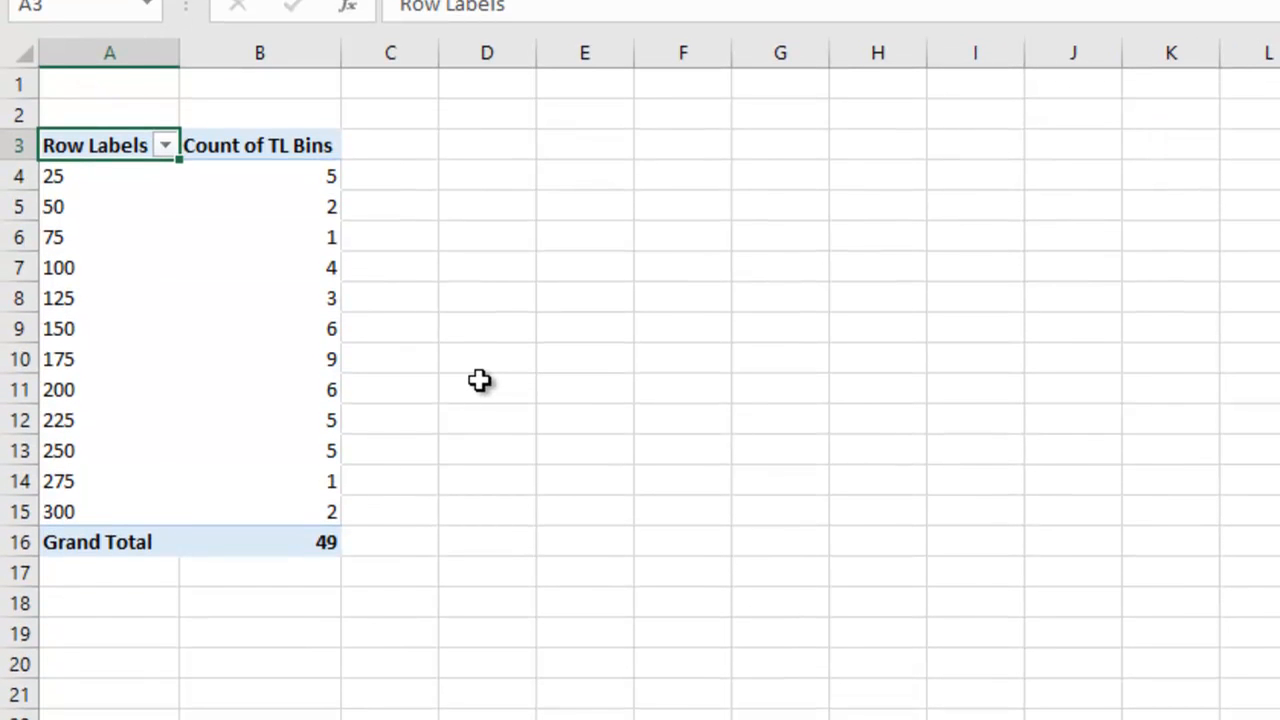
Copy the pivot table's bin labels and counts (A4:B15) and paste them starting at G4.
left_click(57, 176)
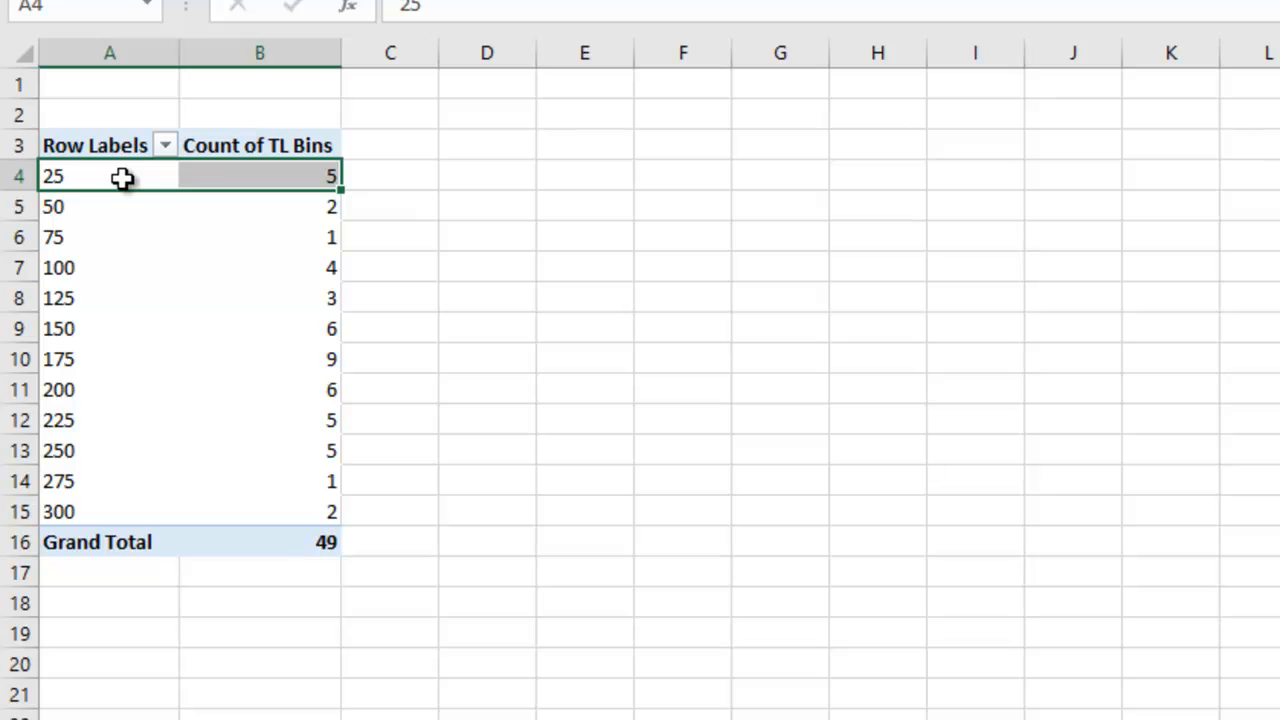
left_click_drag(123, 177, 308, 505)
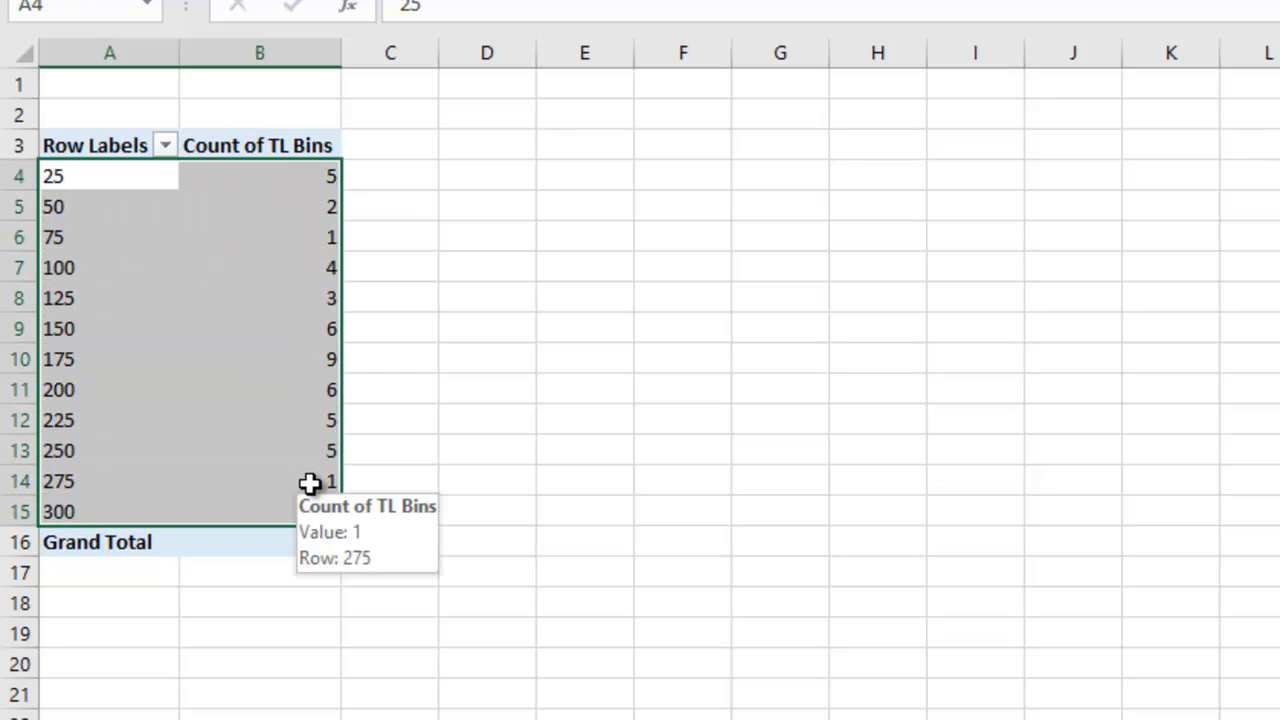
key("ctrl+c")
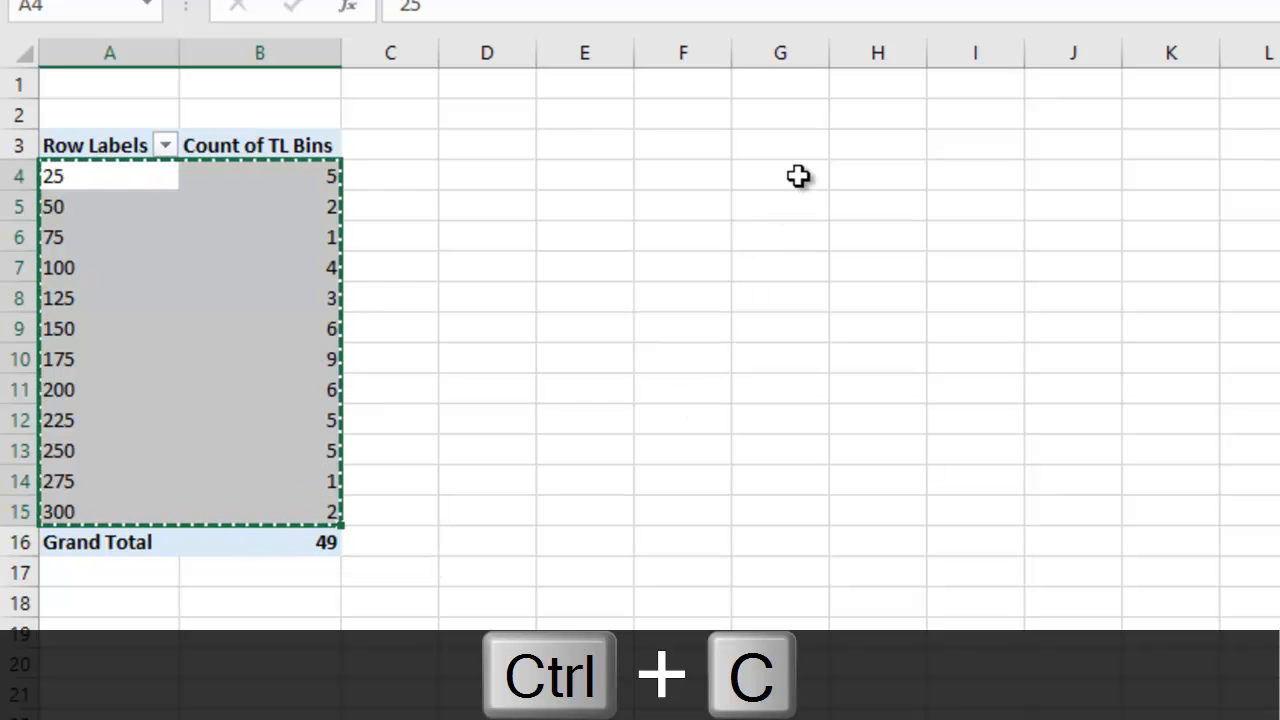
left_click(798, 176)
key("ctrl+v")
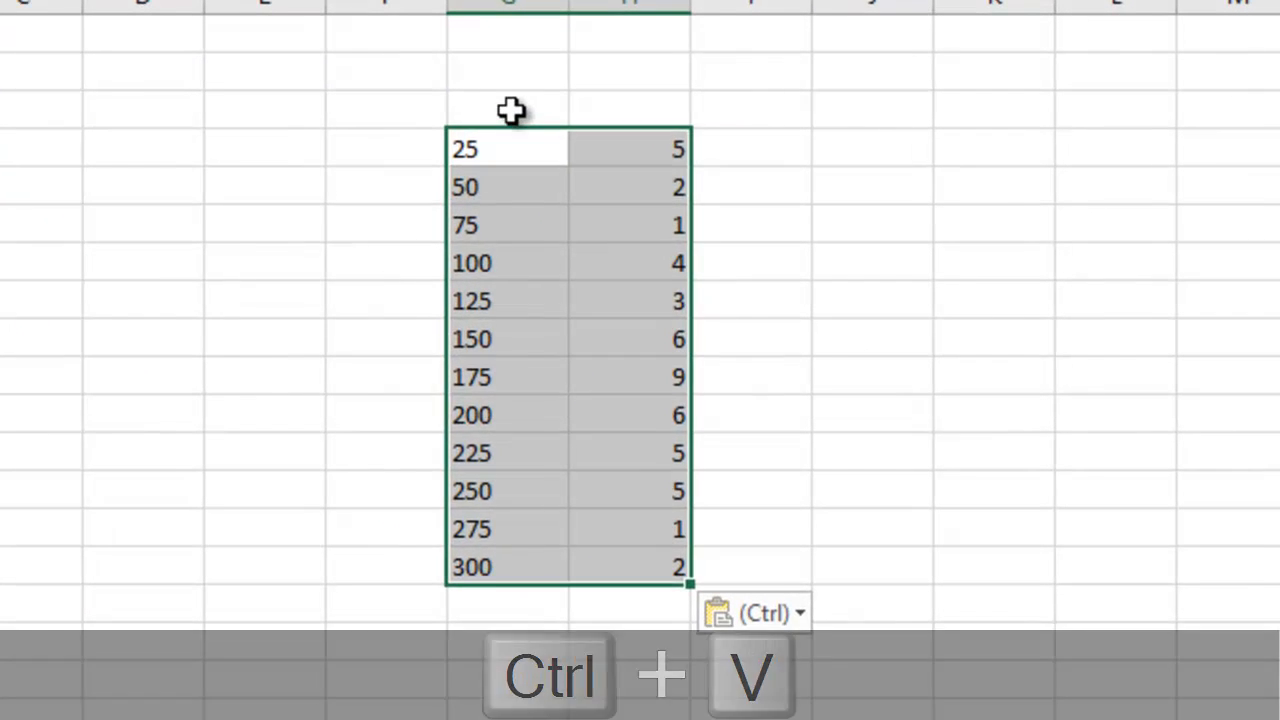
Add a 0 bin with a count of 0 in the row above the pasted values.
left_click(772, 143)
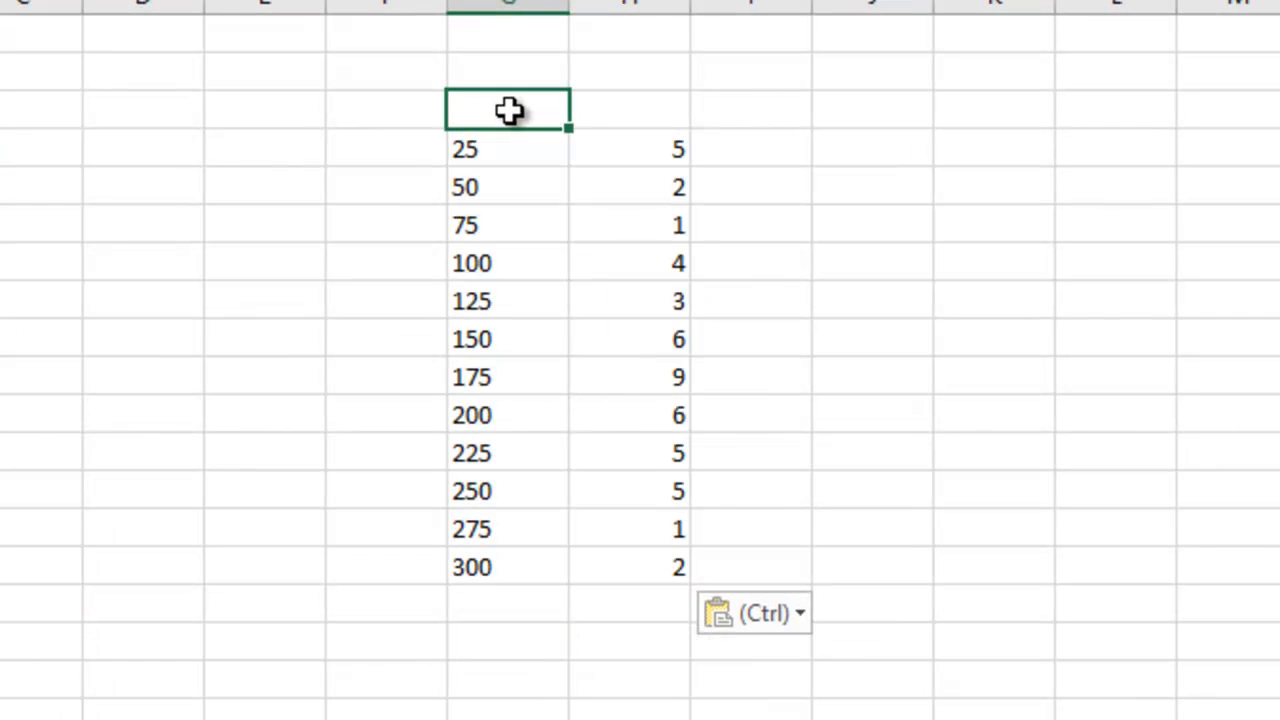
type("0")
left_click(651, 109)
type("0")
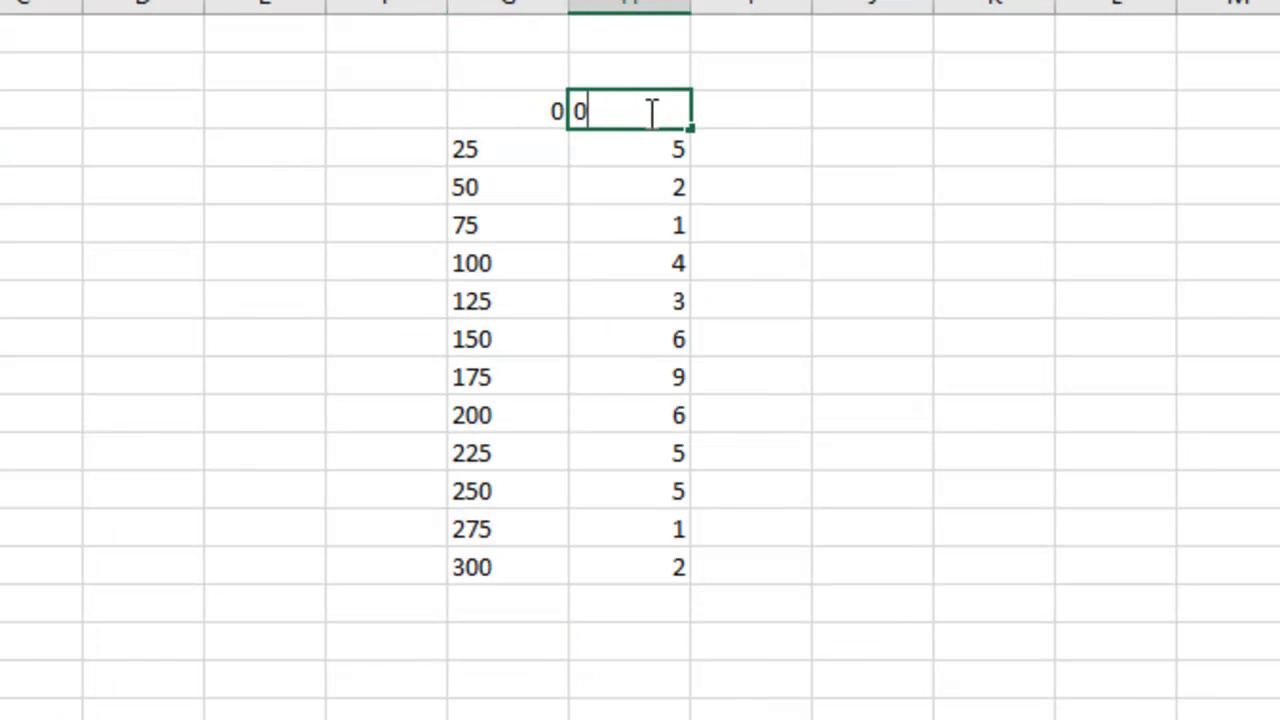
left_click(634, 182)
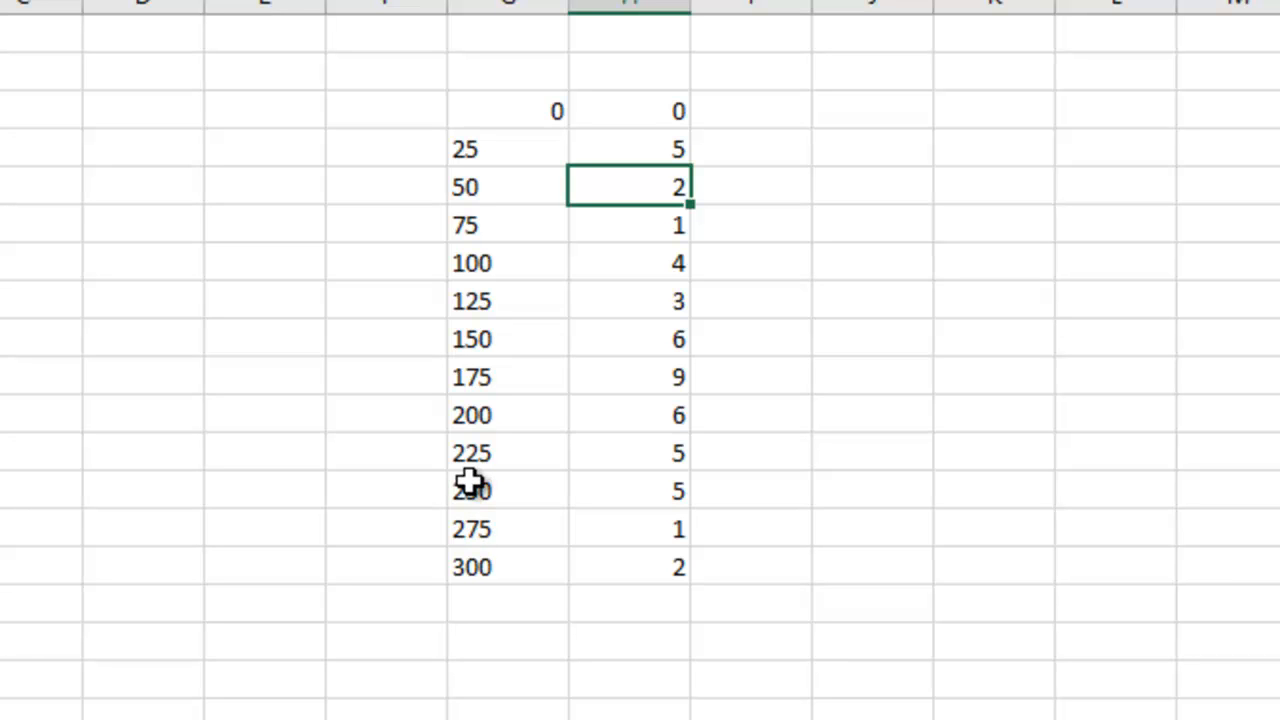
left_click(527, 80)
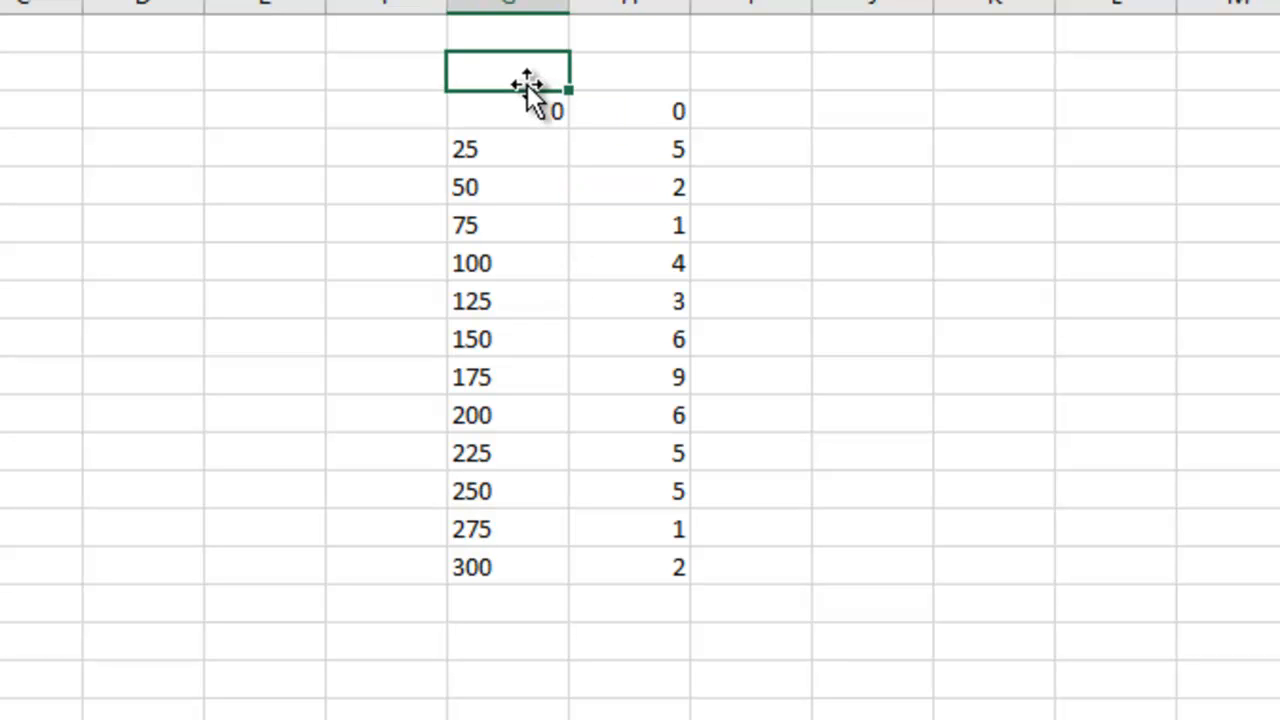
Label the pasted bin and count columns with the headers TL (mm) and N.
type("TL (mm")
key("Tab")
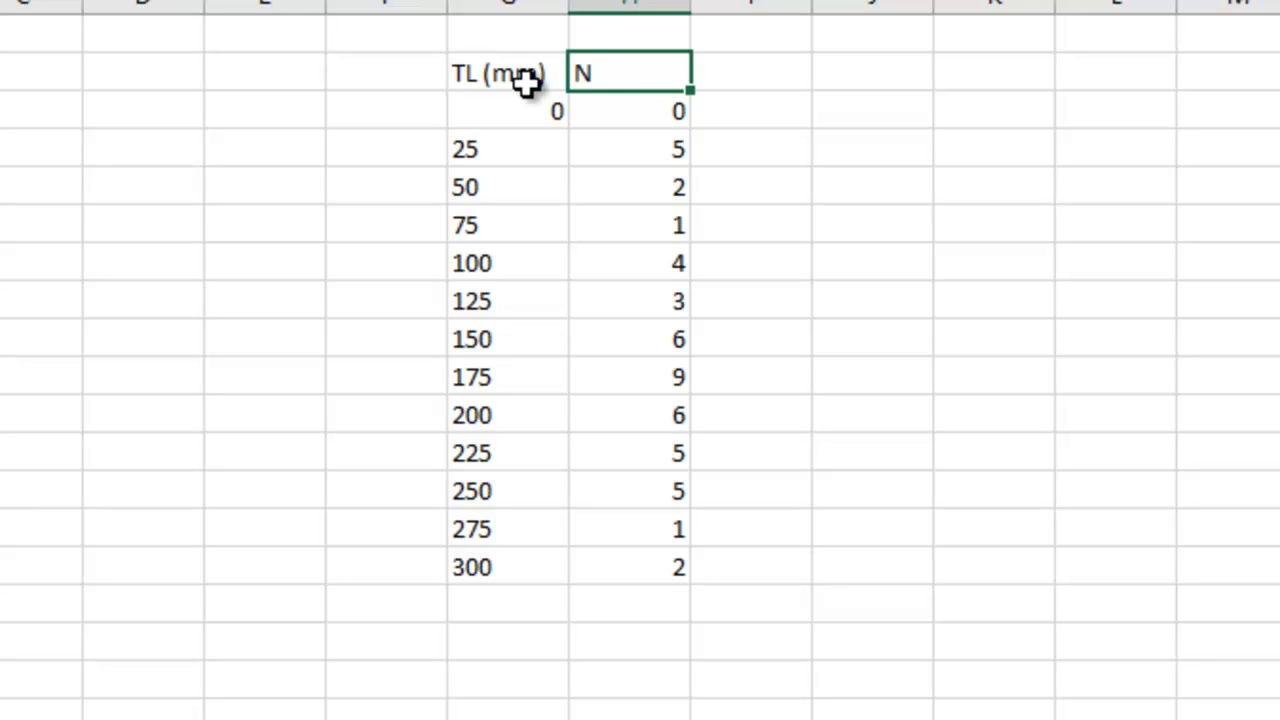
Insert a clustered column chart of the N counts in H3:H15.
left_click_drag(624, 115, 613, 563)
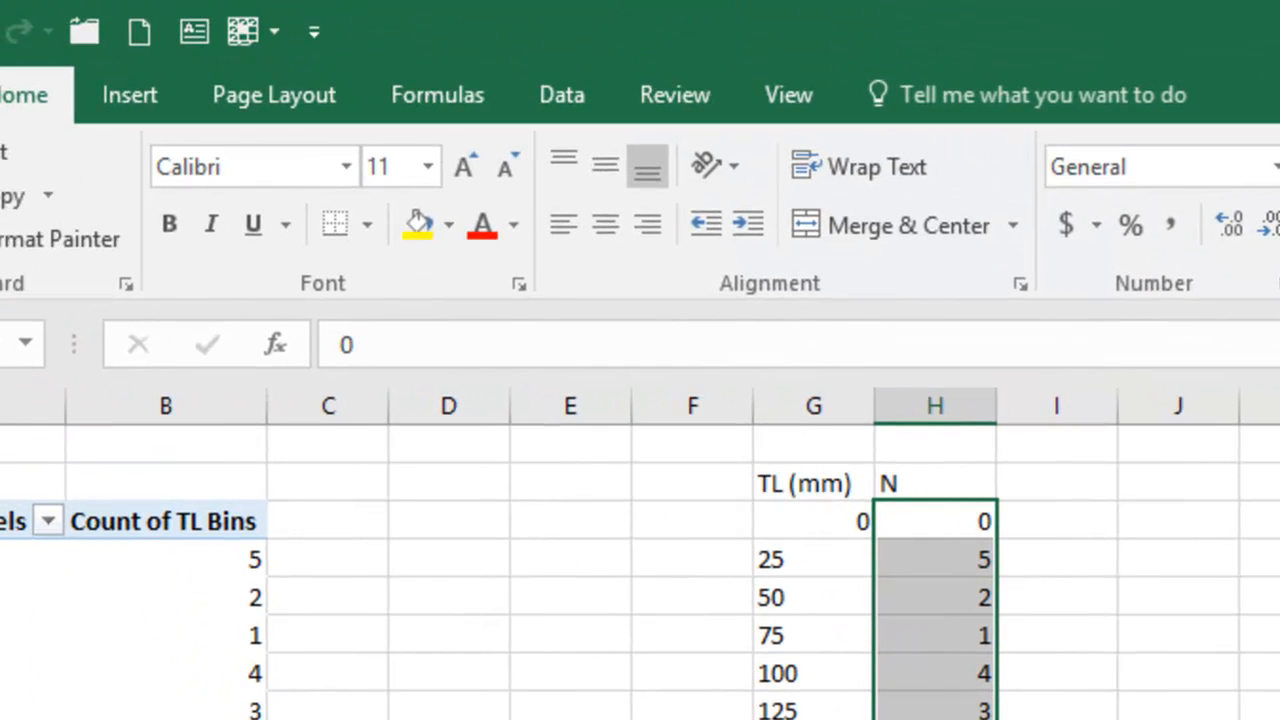
left_click(150, 88)
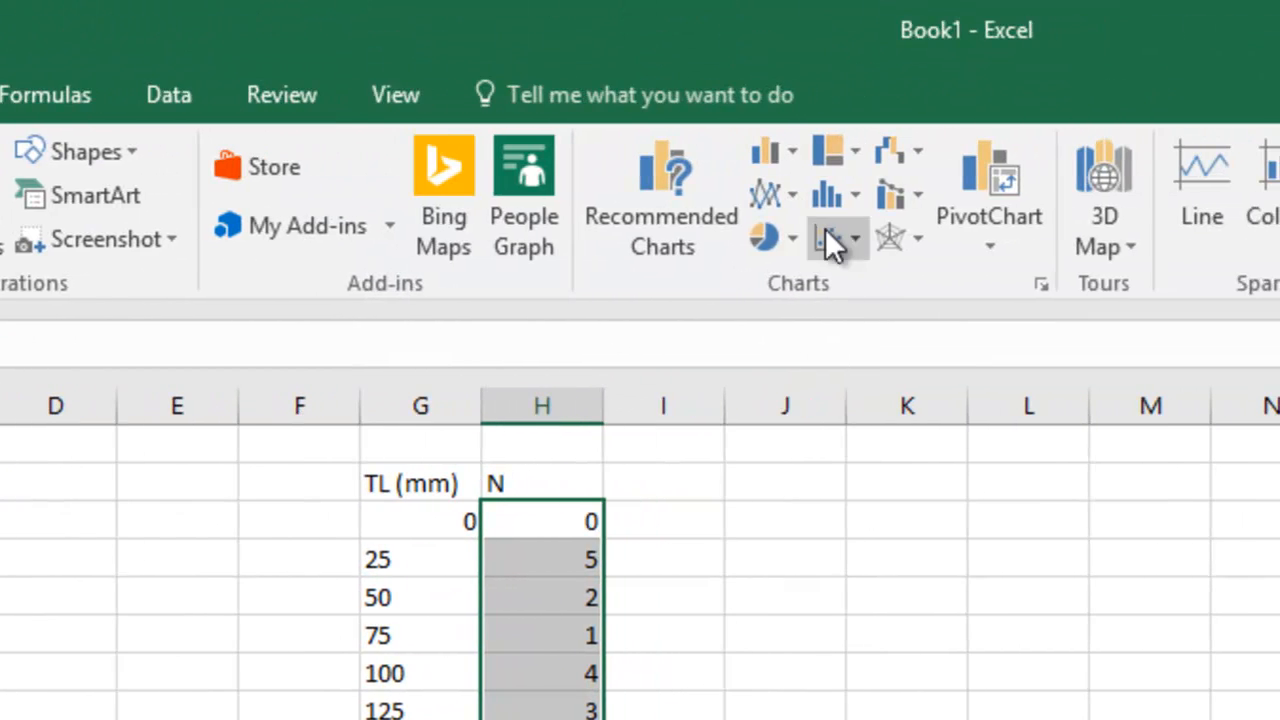
left_click(773, 147)
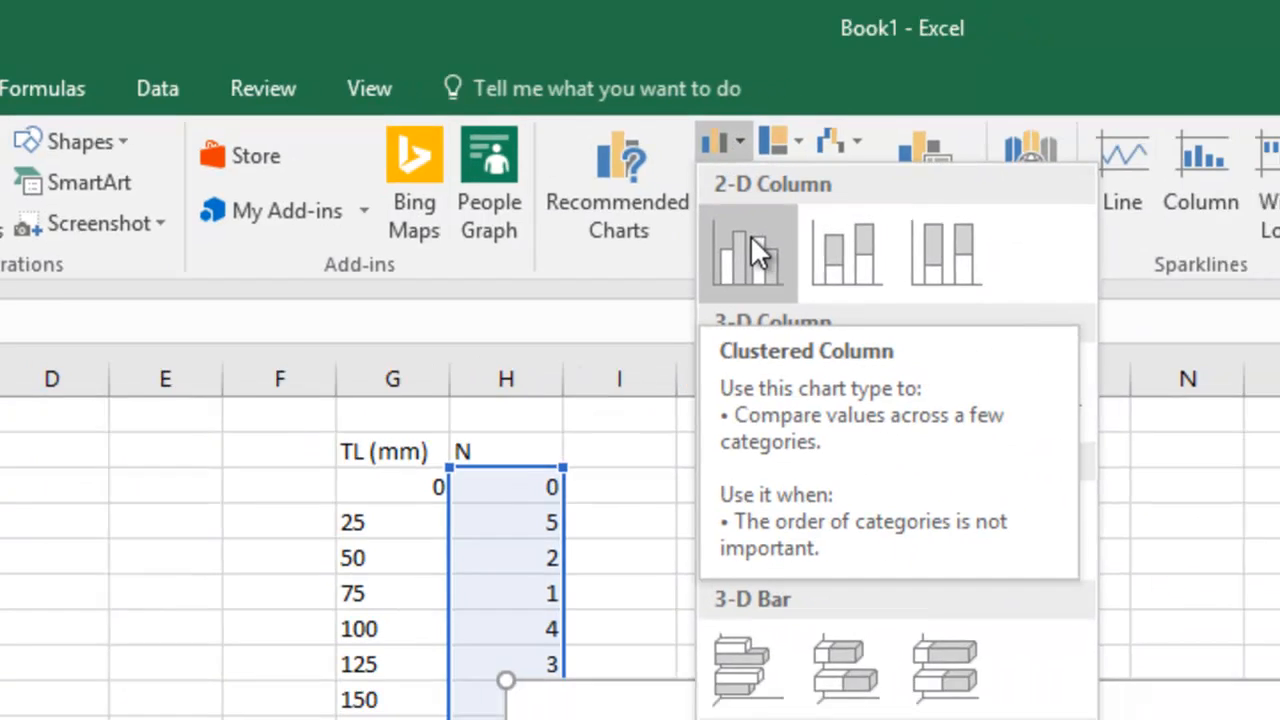
left_click(804, 253)
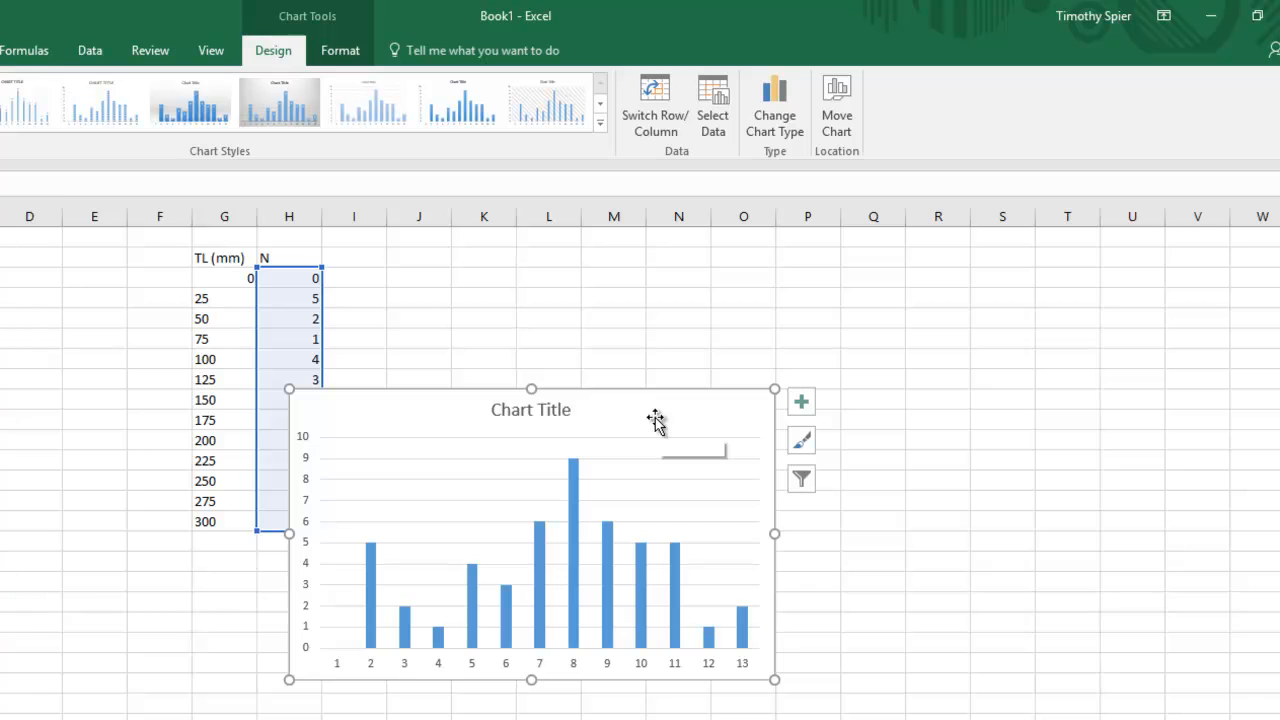
Move the chart to a new sheet named histo 2.
left_click(846, 93)
left_click(93, 205)
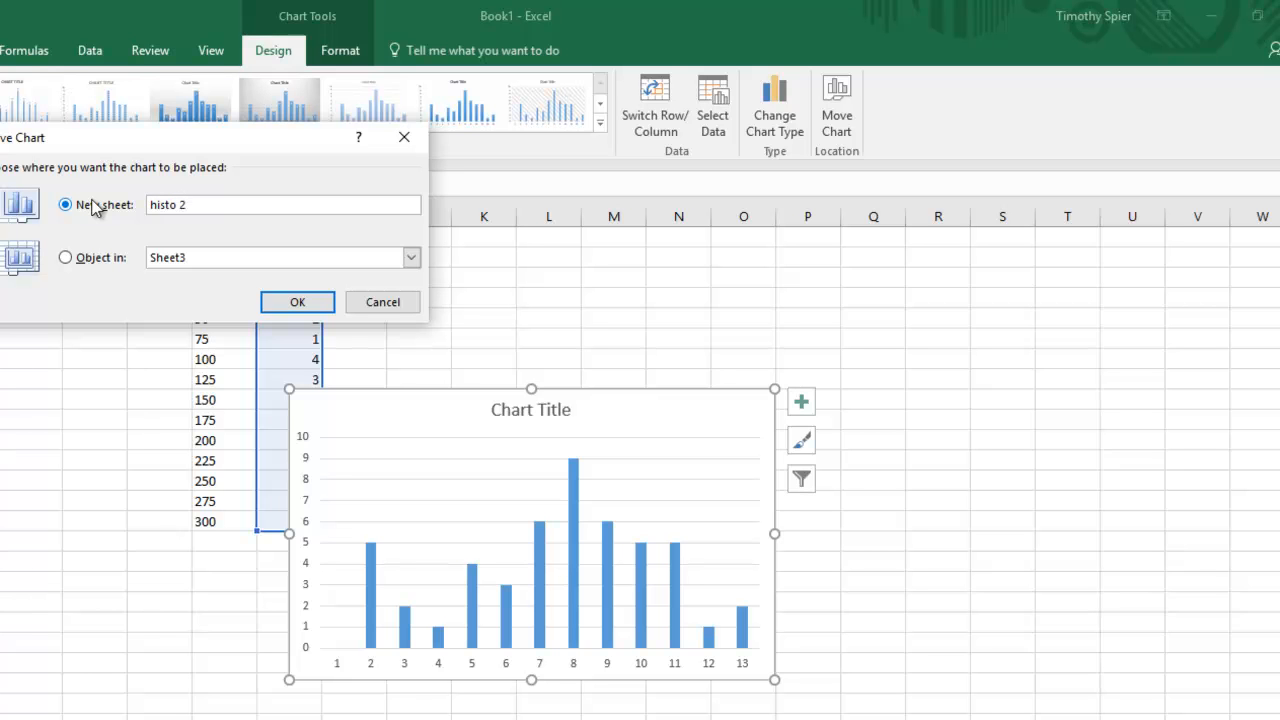
key("Return")
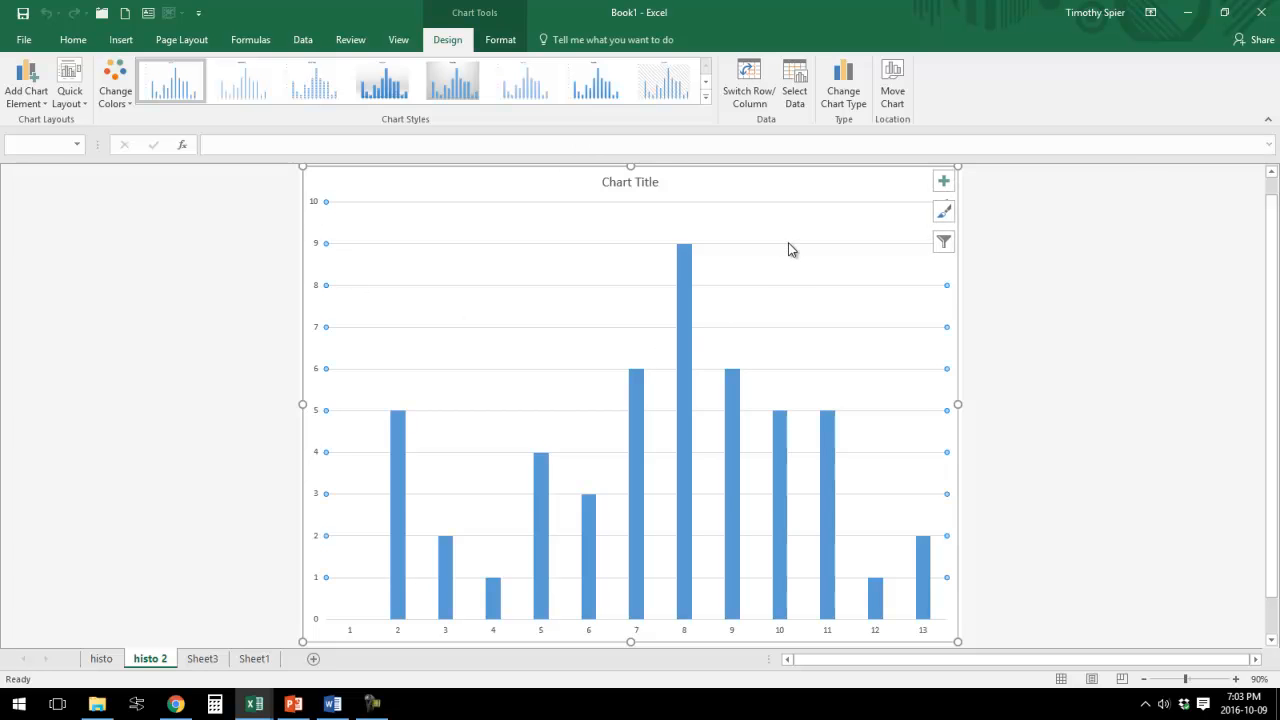
Delete the chart's gridlines and the chart title.
key("Delete")
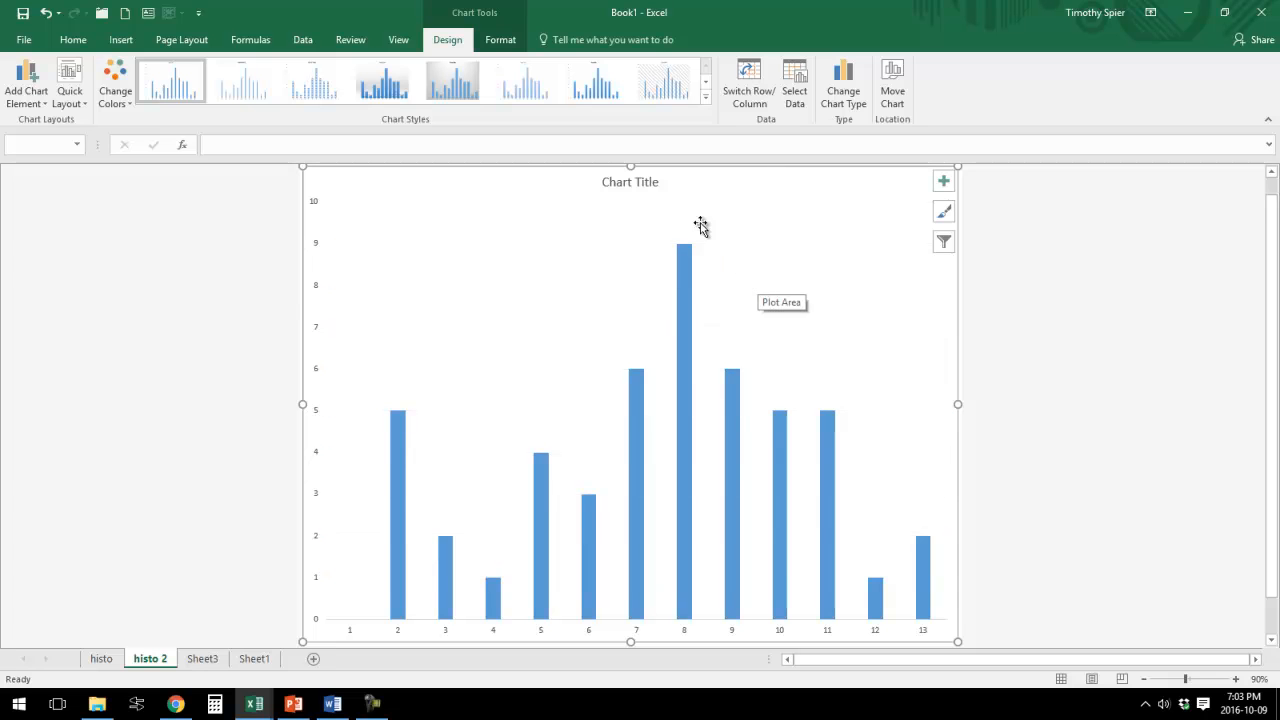
left_click(648, 186)
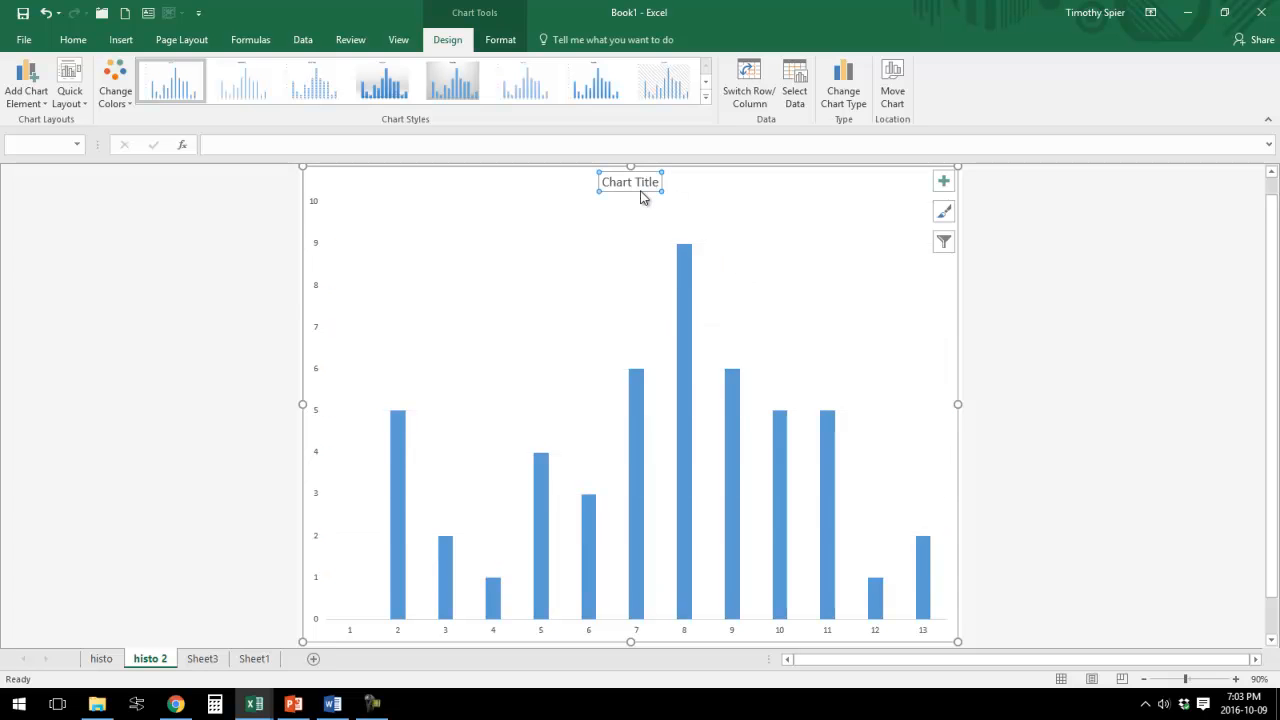
key("Delete")
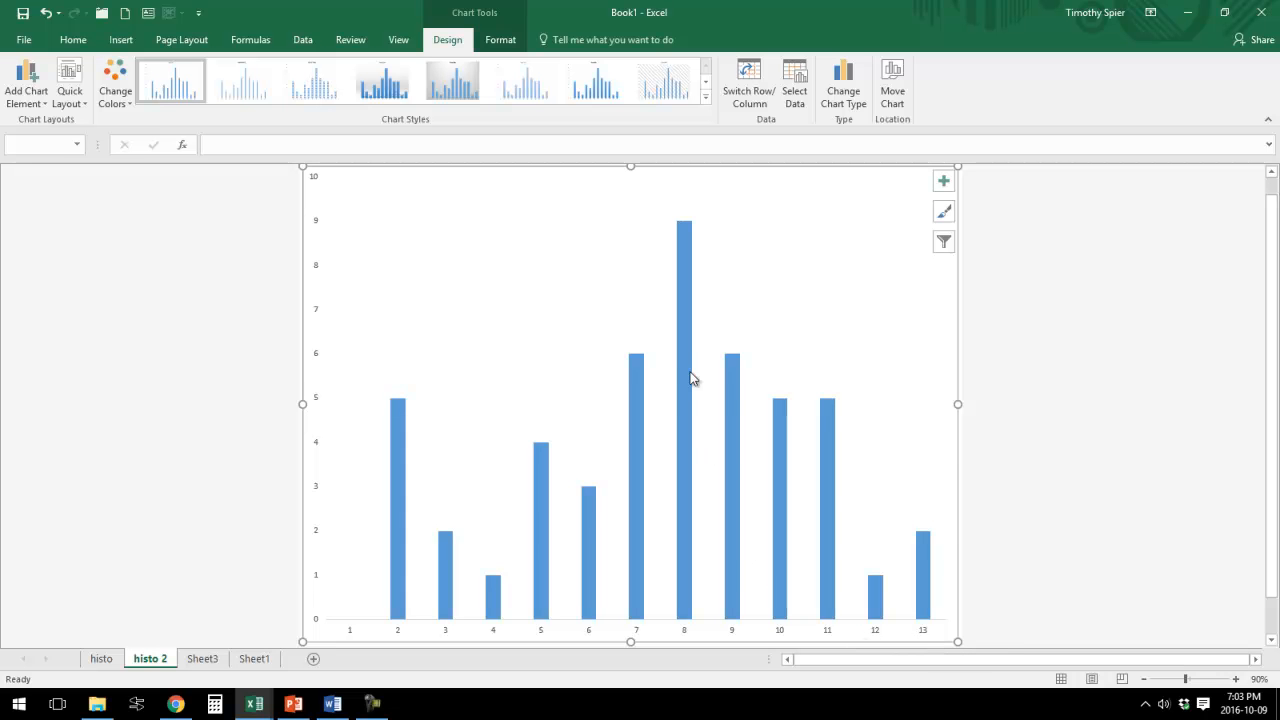
Set the horizontal axis labels to the TL (mm) bin values in Sheet3 G3:G15.
mouse_move(681, 365)
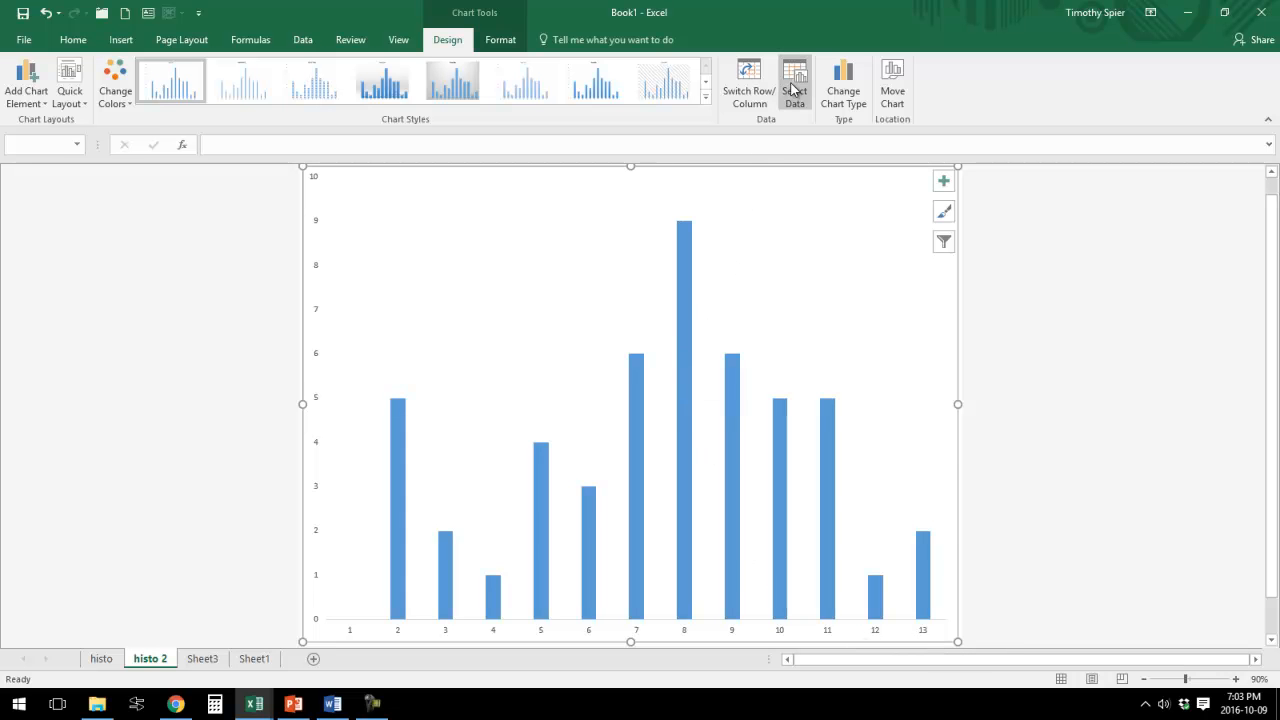
left_click(791, 90)
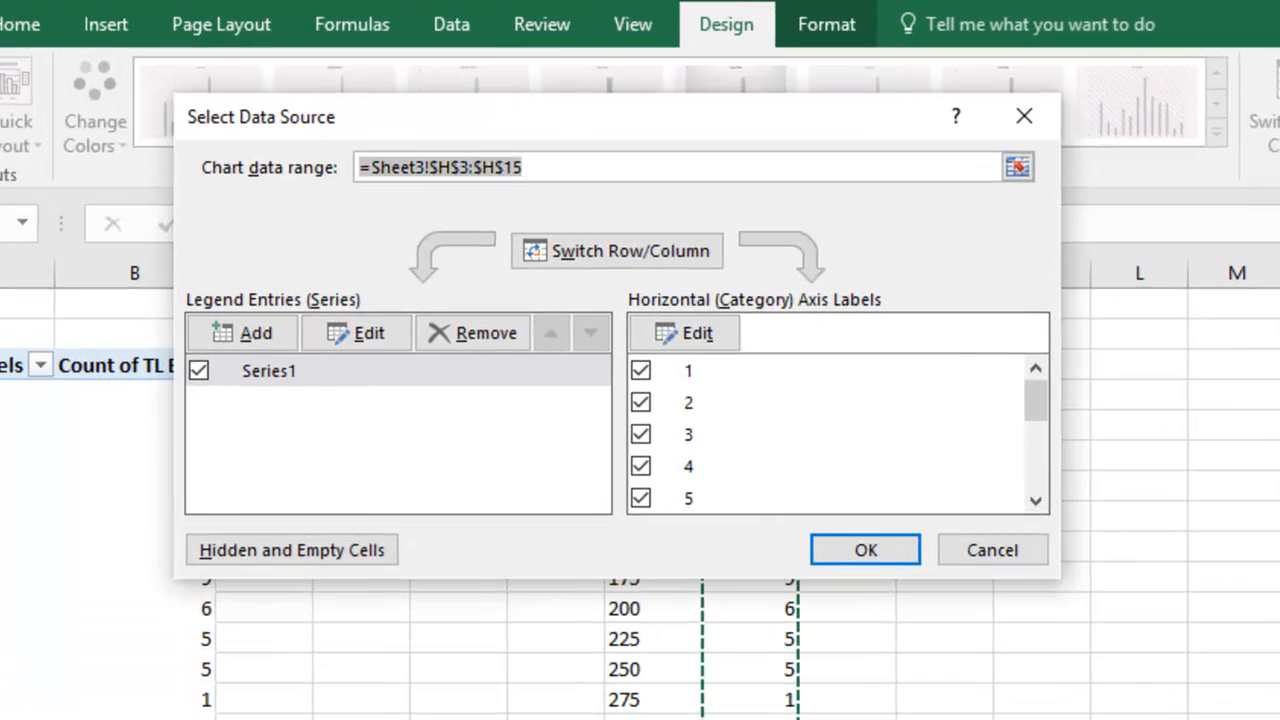
left_click(705, 335)
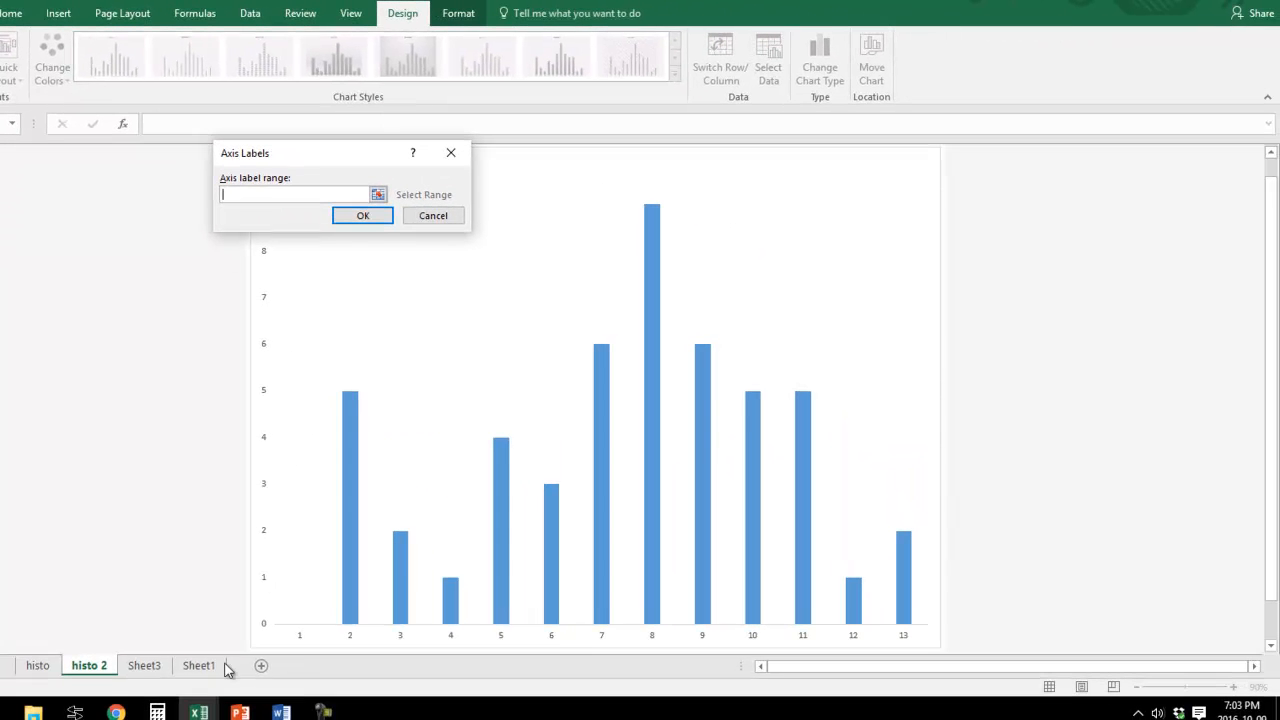
left_click(150, 666)
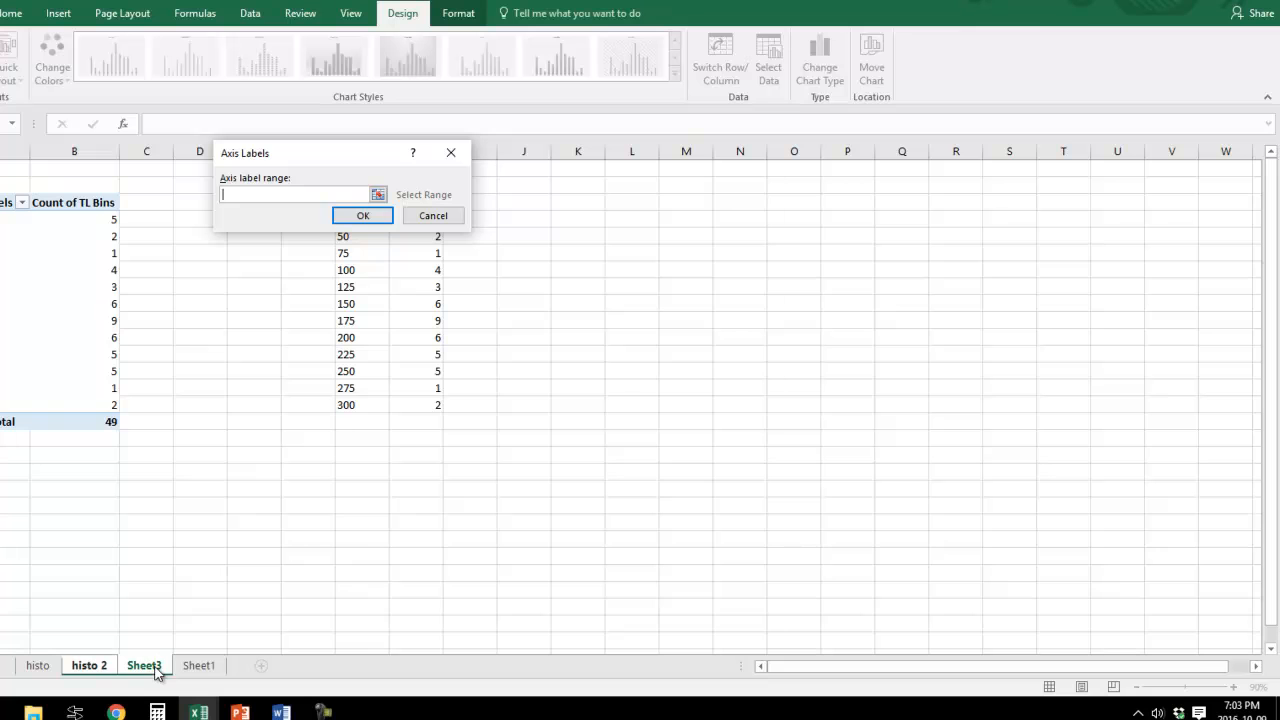
left_click_drag(303, 157, 588, 178)
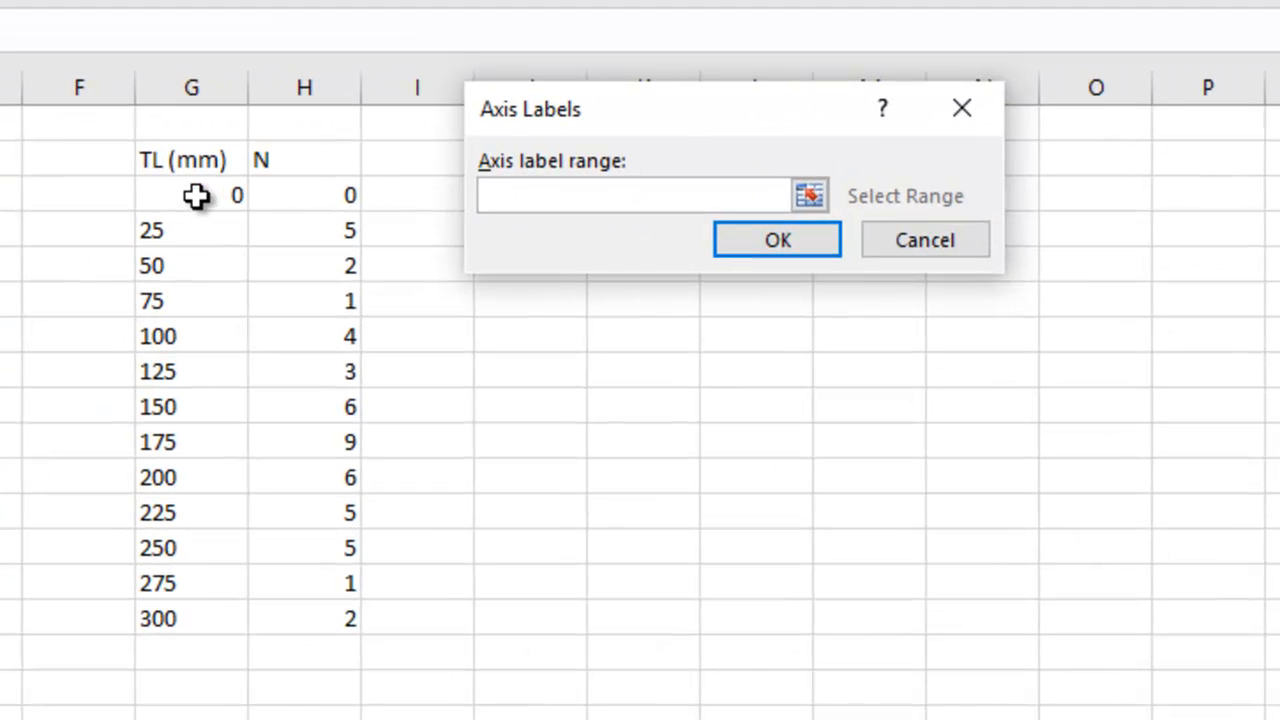
left_click_drag(196, 196, 229, 610)
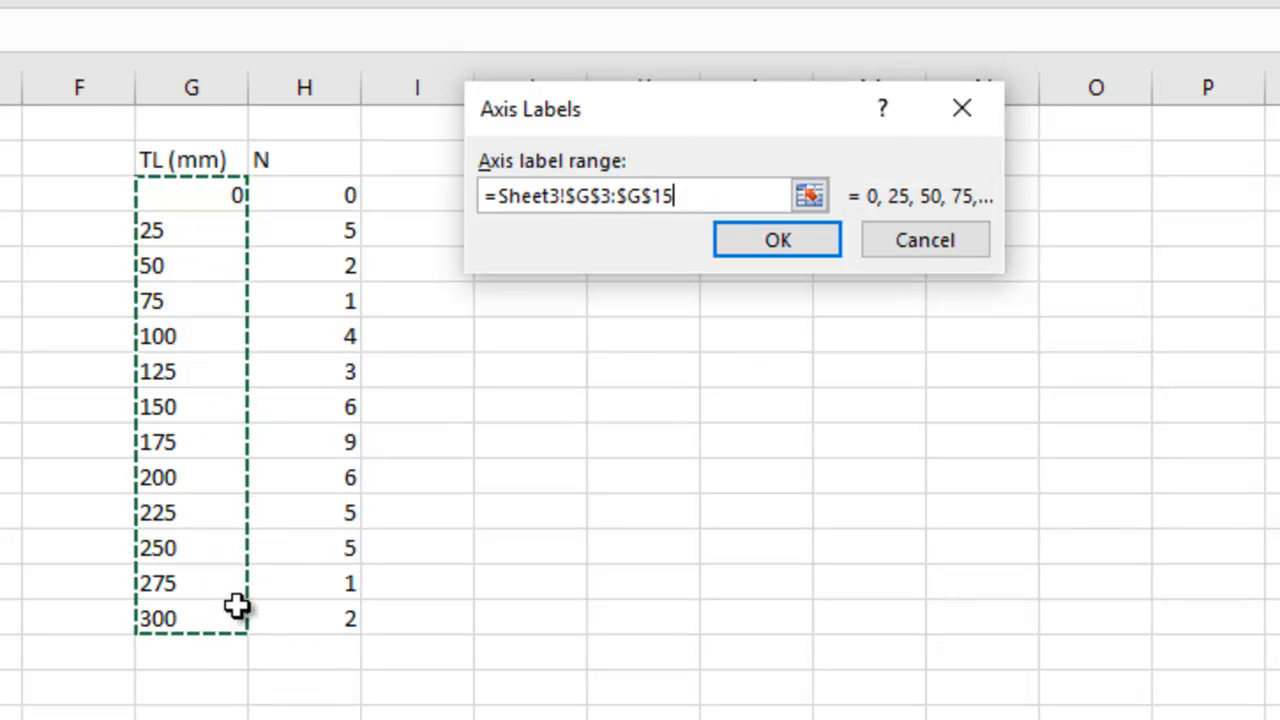
left_click(817, 228)
left_click(449, 406)
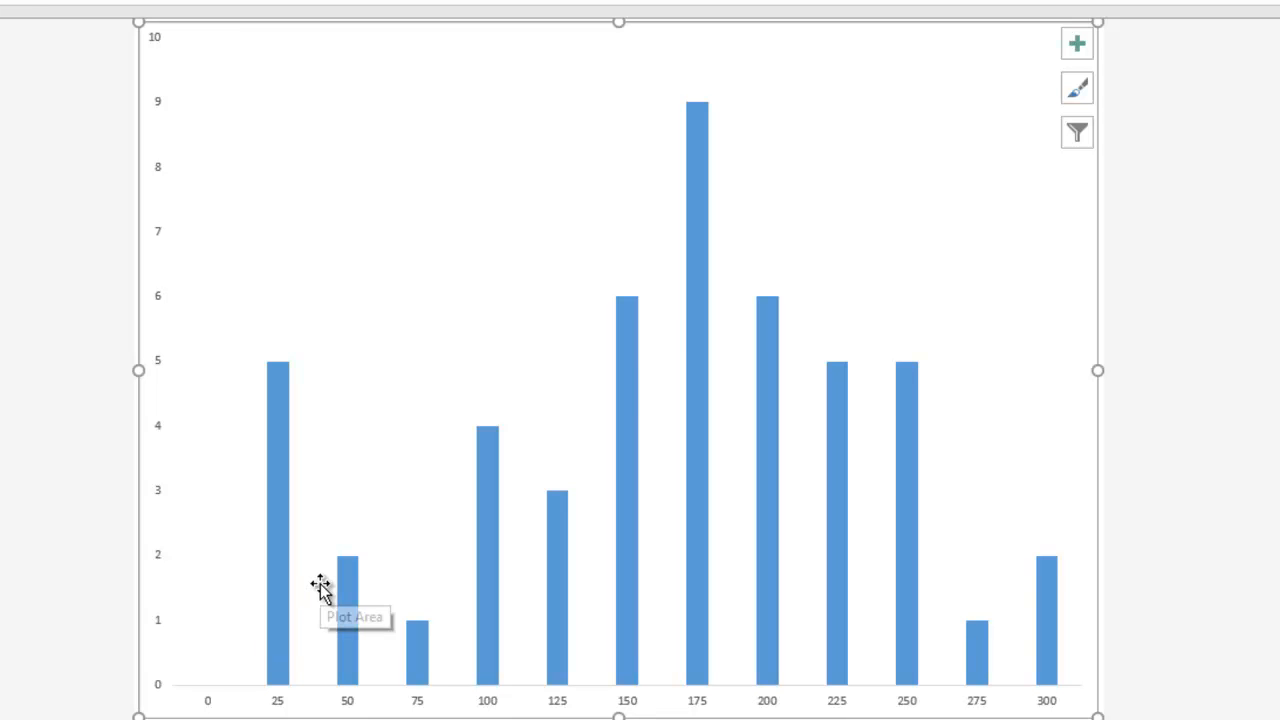
Enlarge the vertical axis label font to 14 pt.
left_click(159, 303)
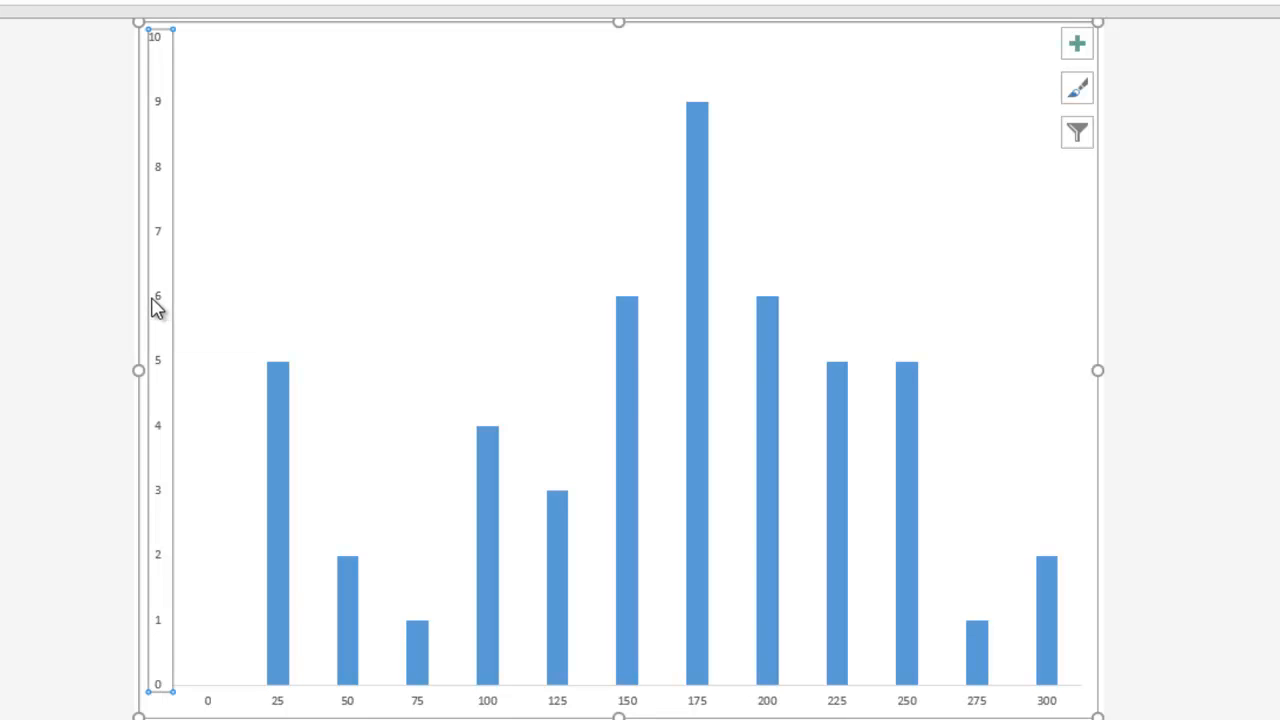
right_click(160, 313)
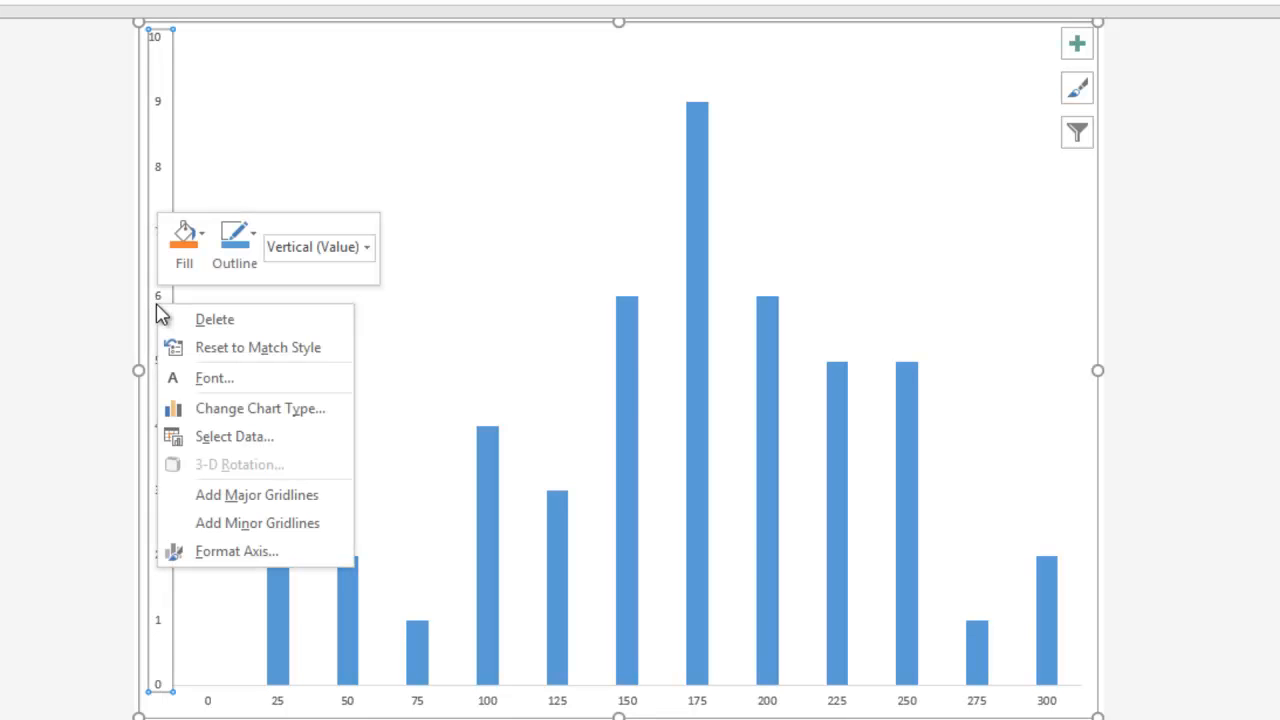
left_click(245, 551)
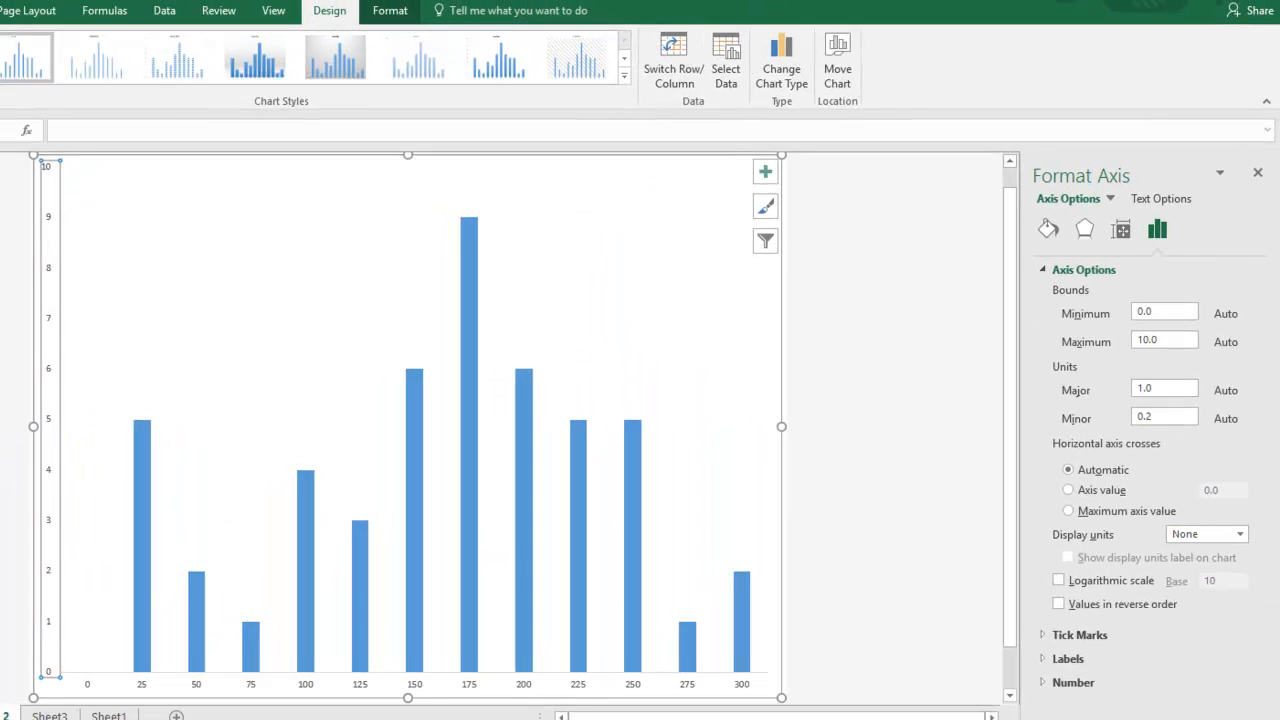
left_click(72, 40)
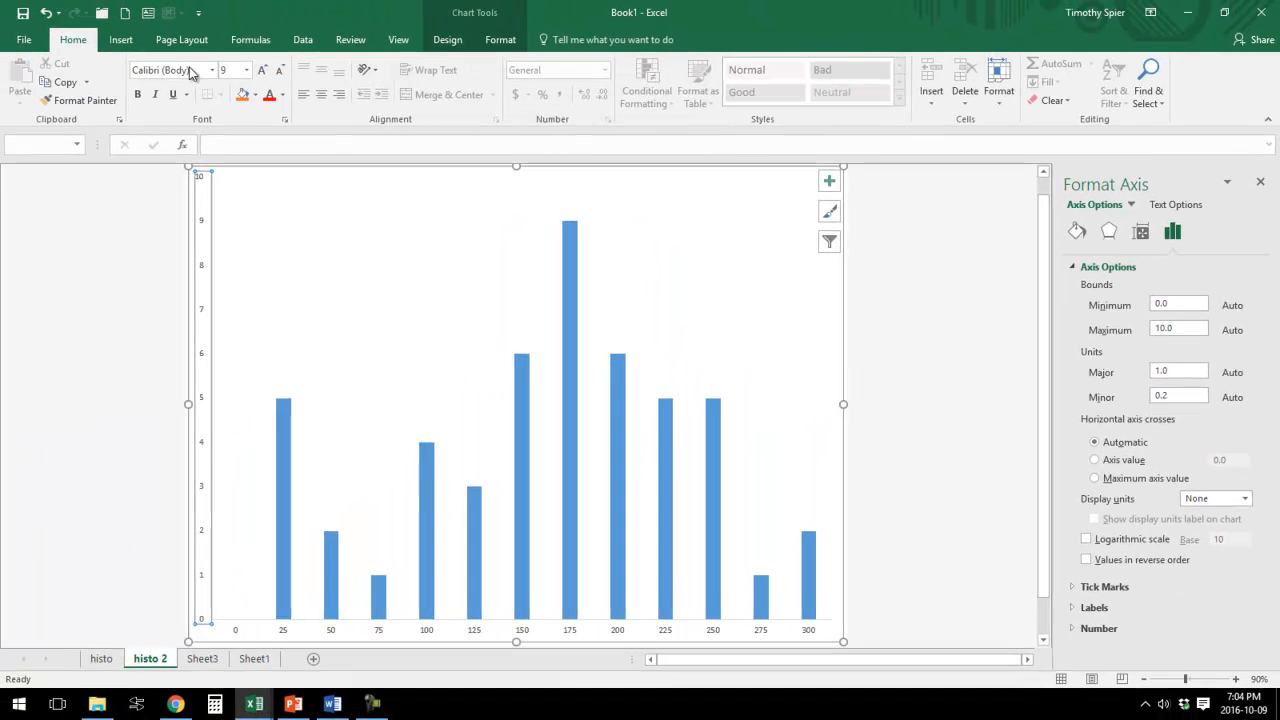
left_click(262, 71)
left_click(262, 71)
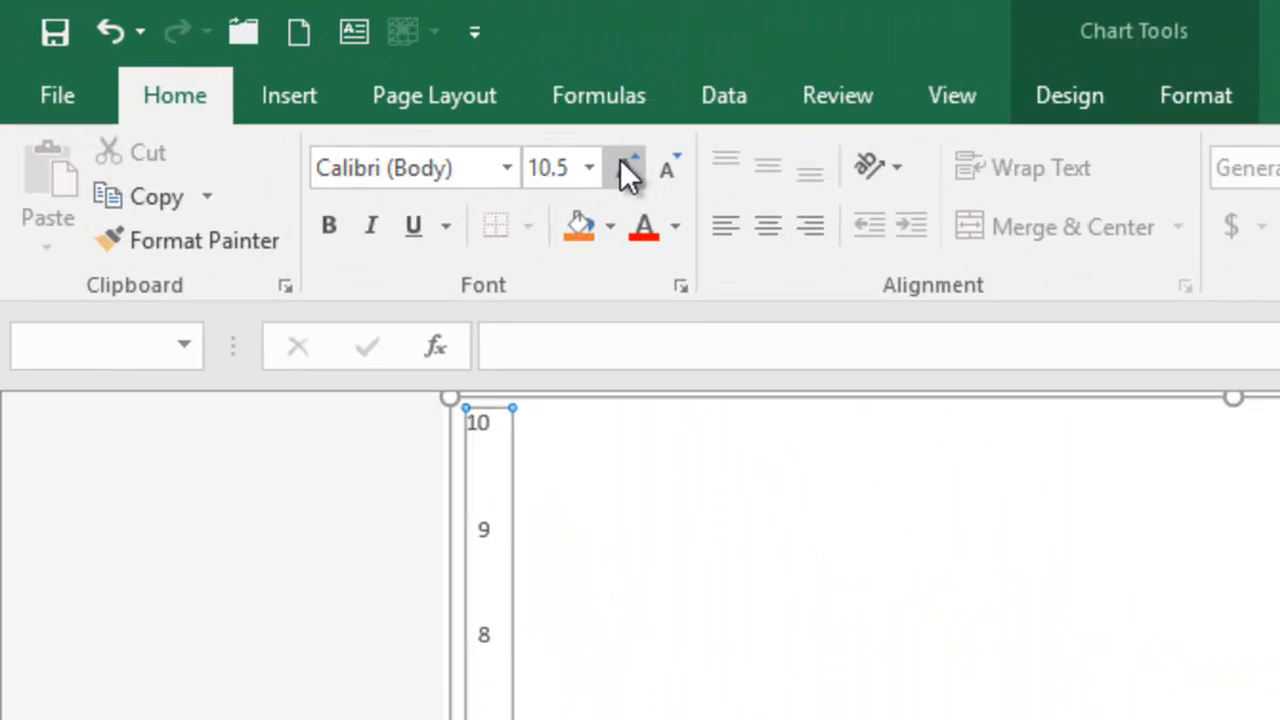
left_click(311, 84)
left_click(311, 84)
left_click(311, 84)
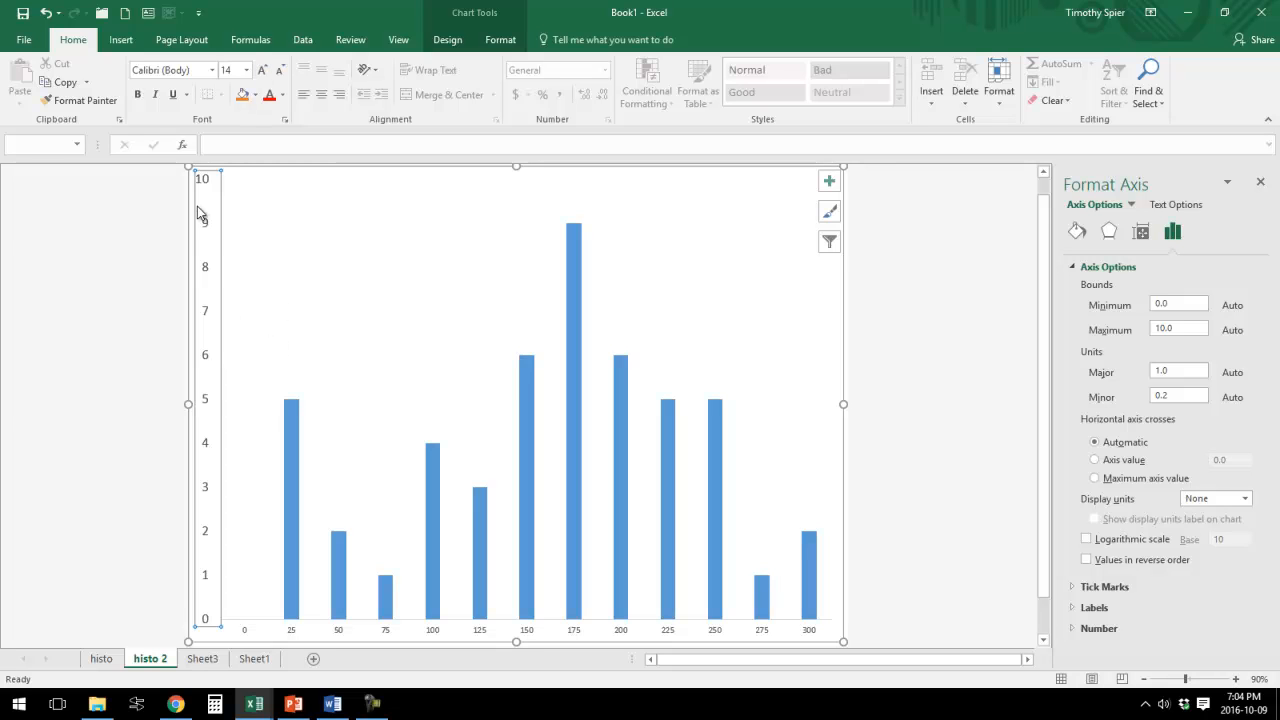
Give the vertical axis a solid black line.
left_click(289, 398)
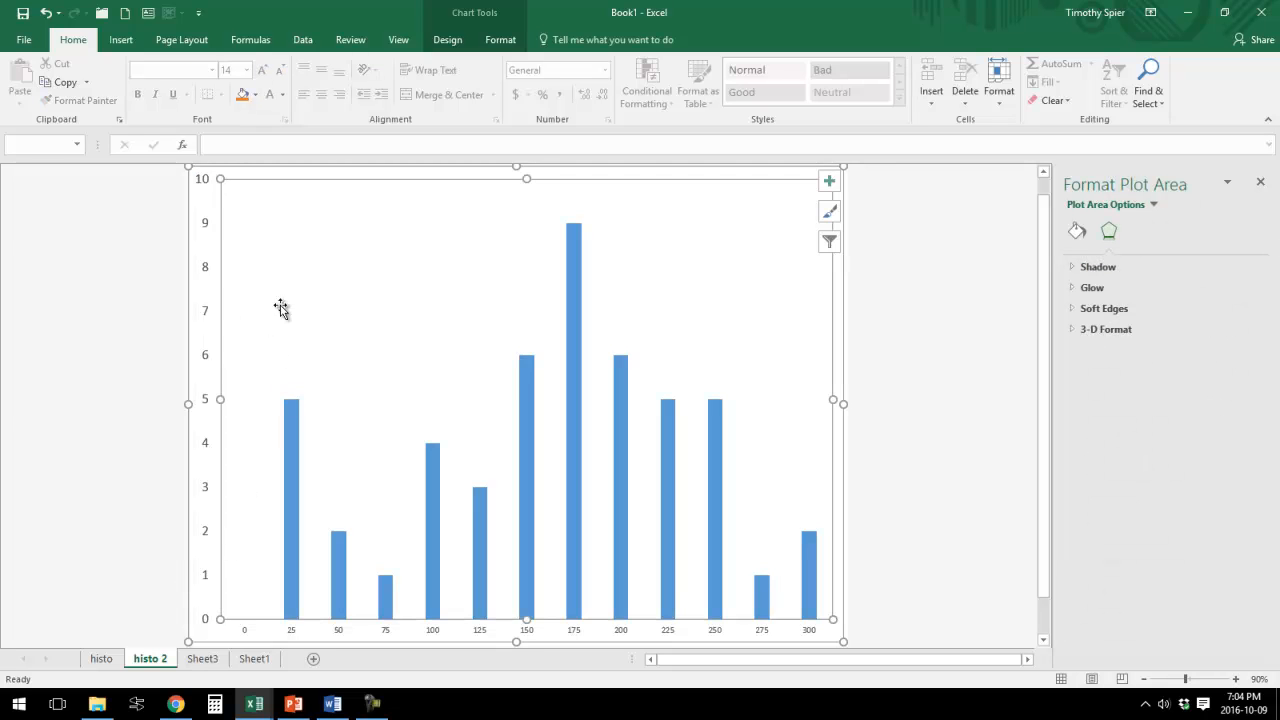
left_click(208, 241)
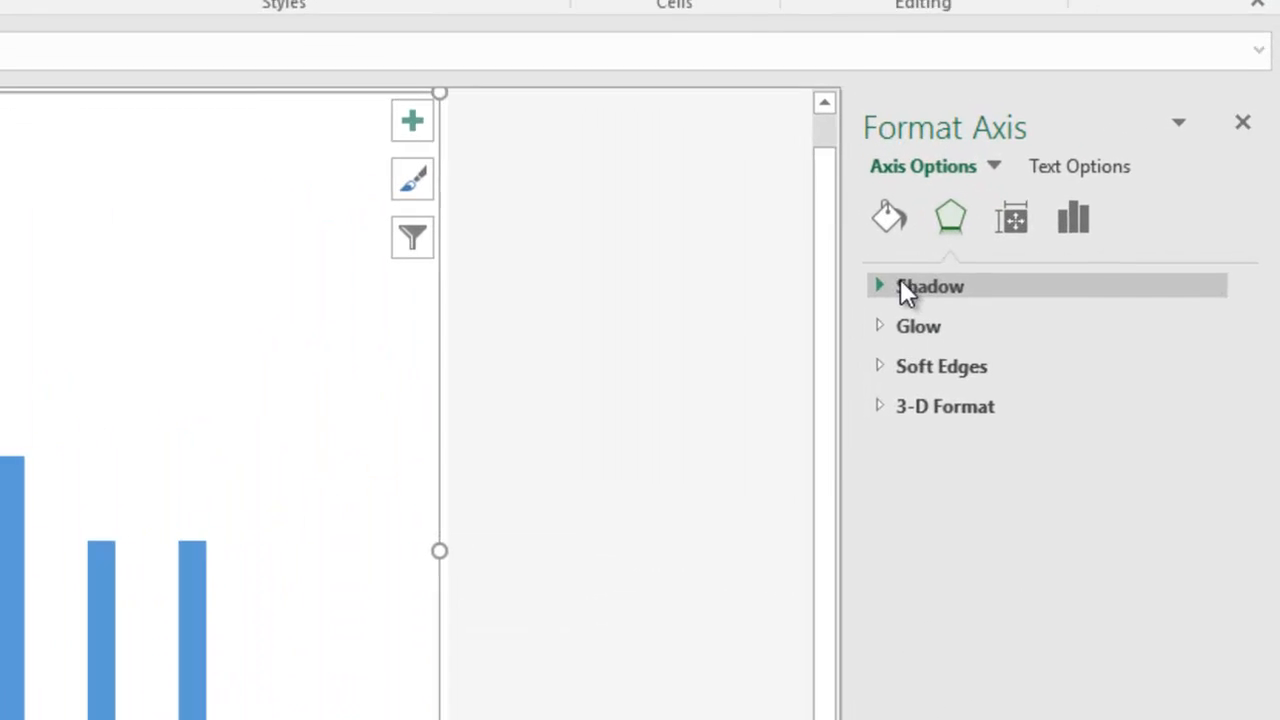
left_click(1079, 236)
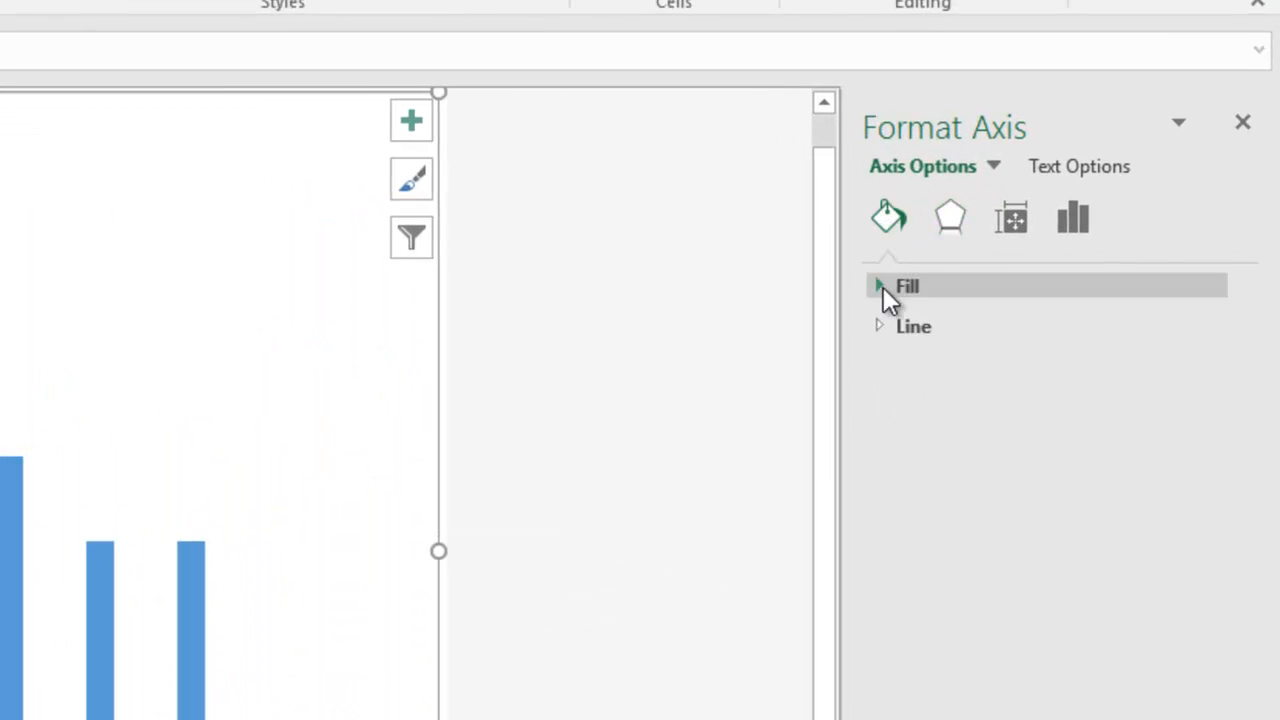
left_click(882, 326)
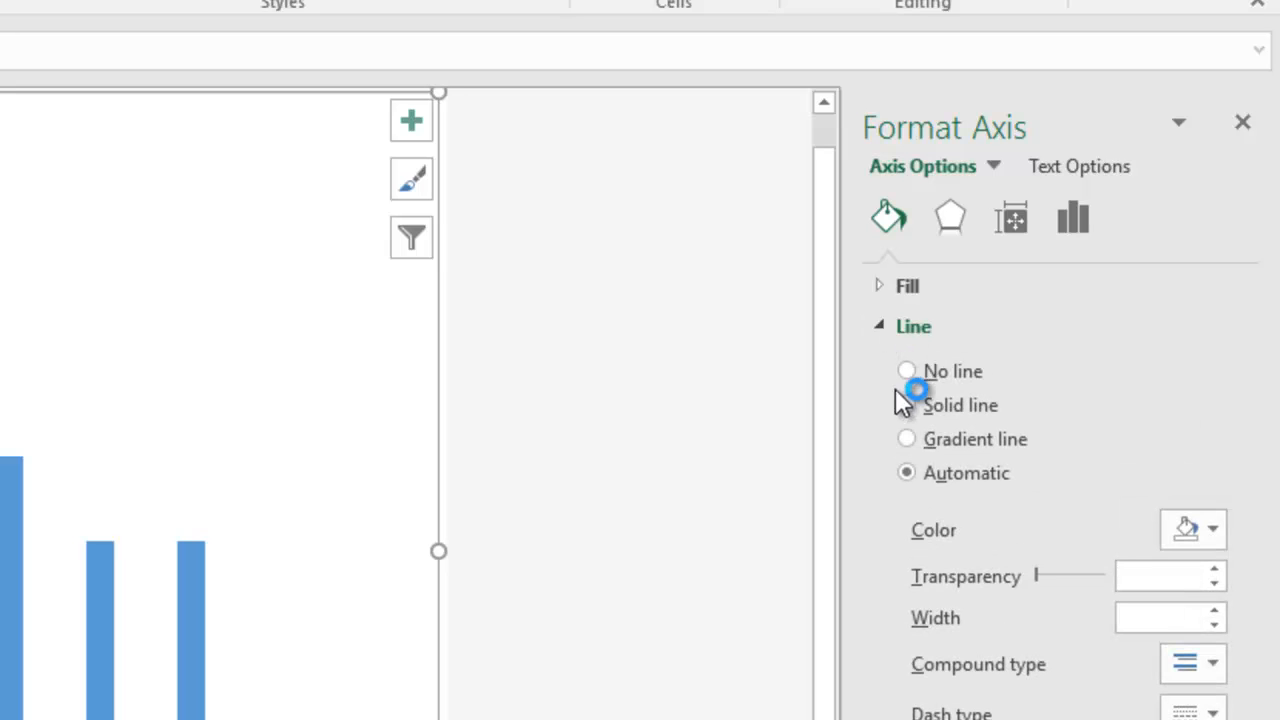
left_click(913, 407)
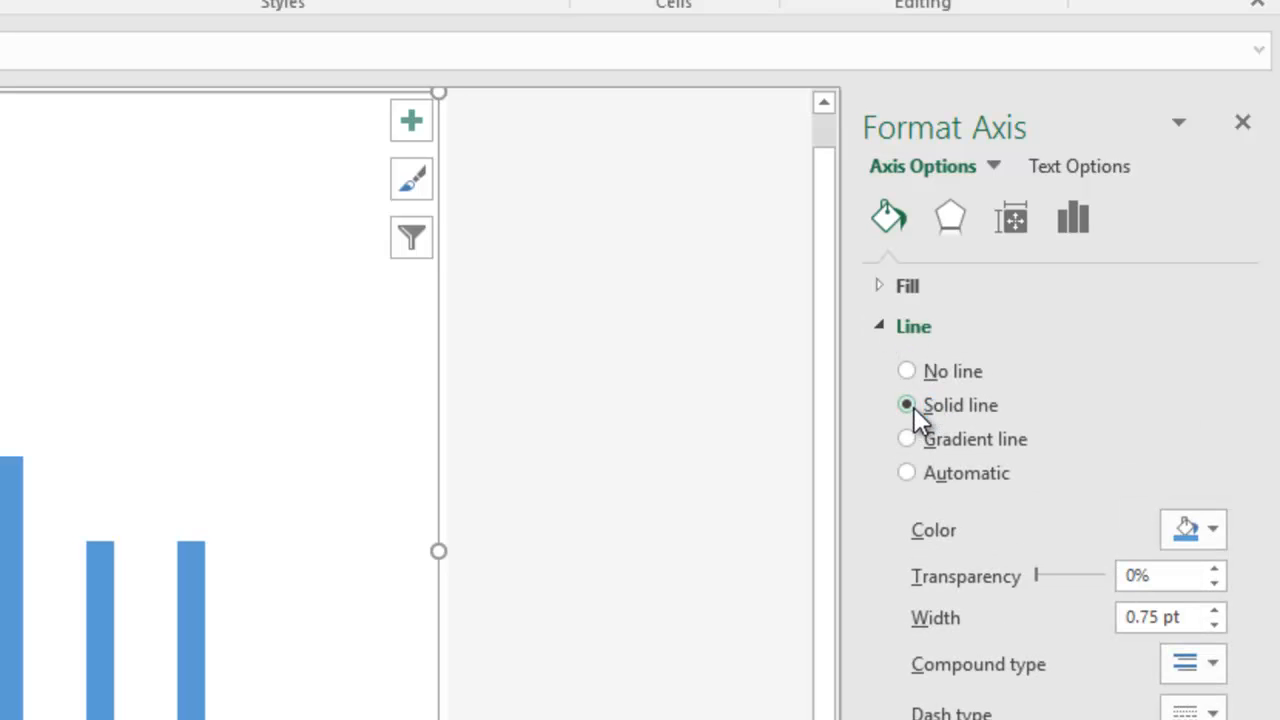
left_click(1191, 535)
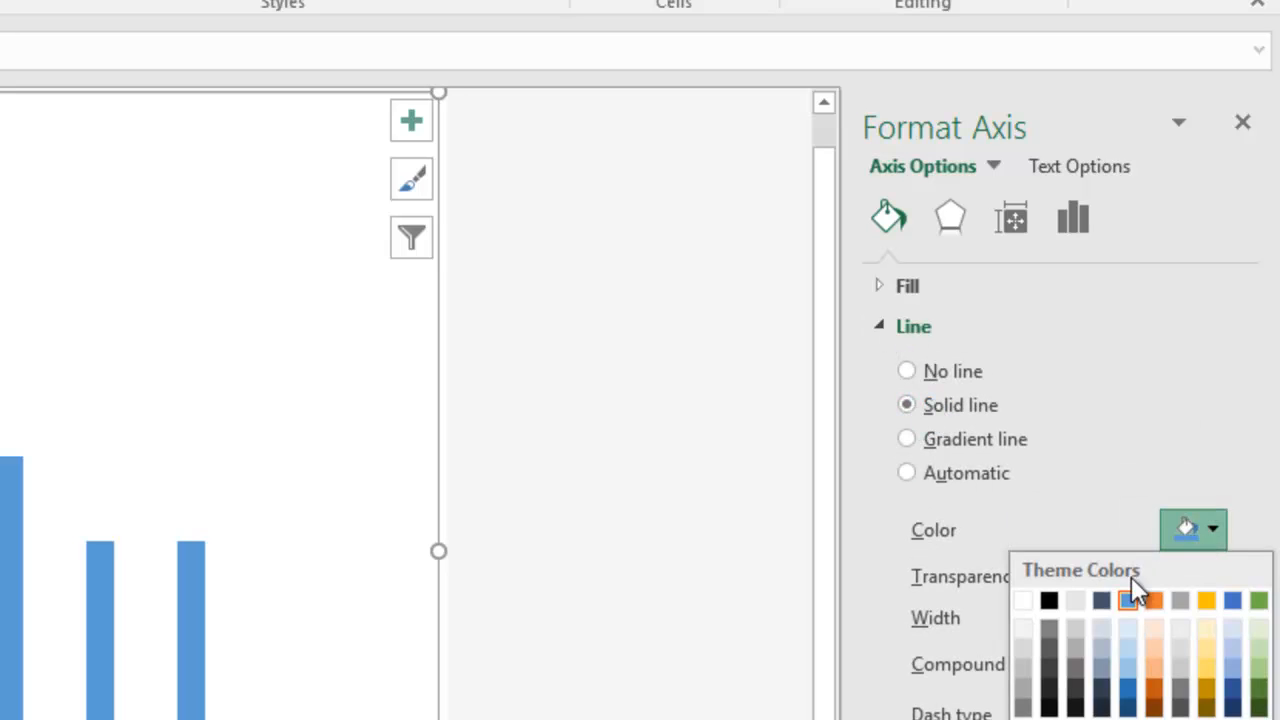
left_click(1048, 601)
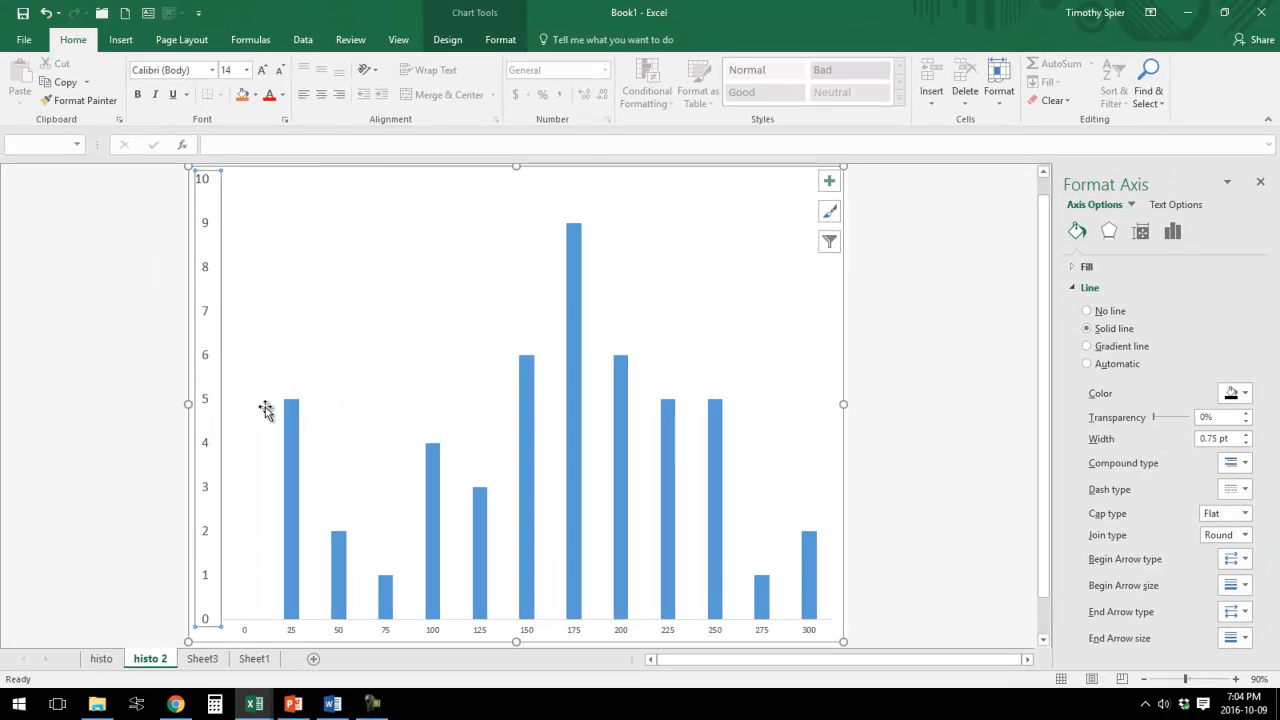
Enlarge the horizontal axis label font and give that axis a solid black line.
left_click(274, 360)
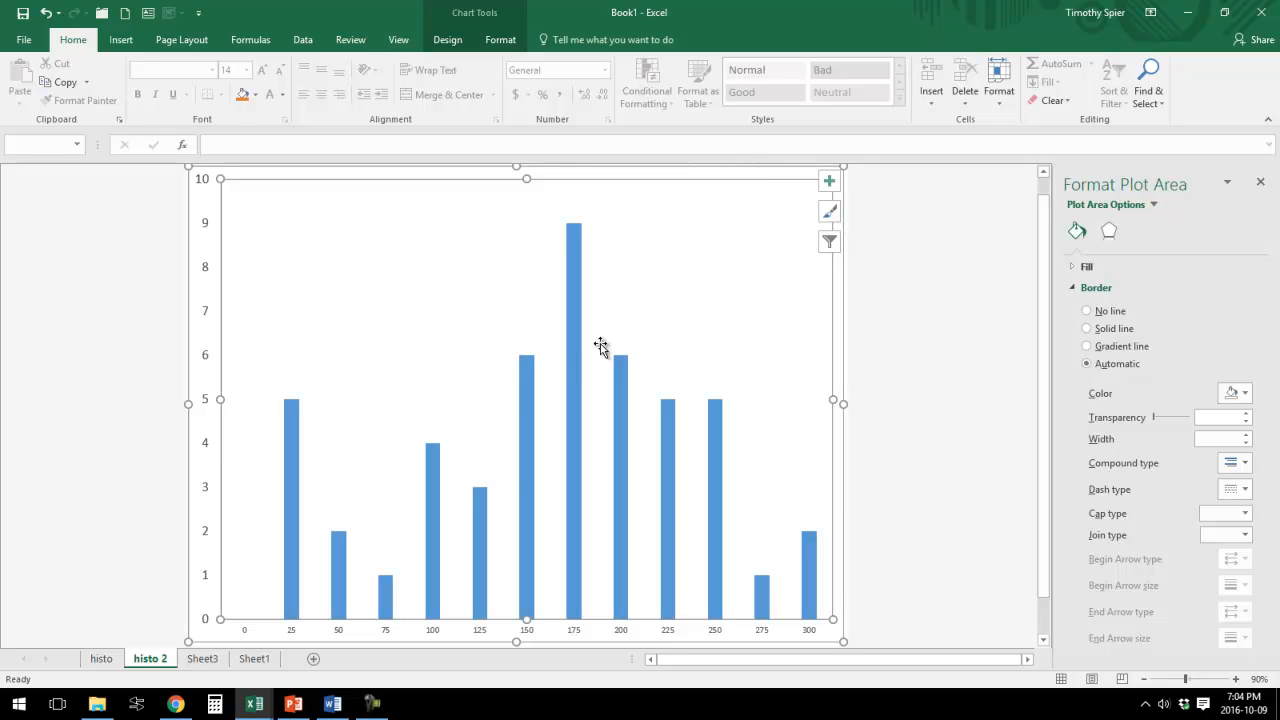
left_click(572, 358)
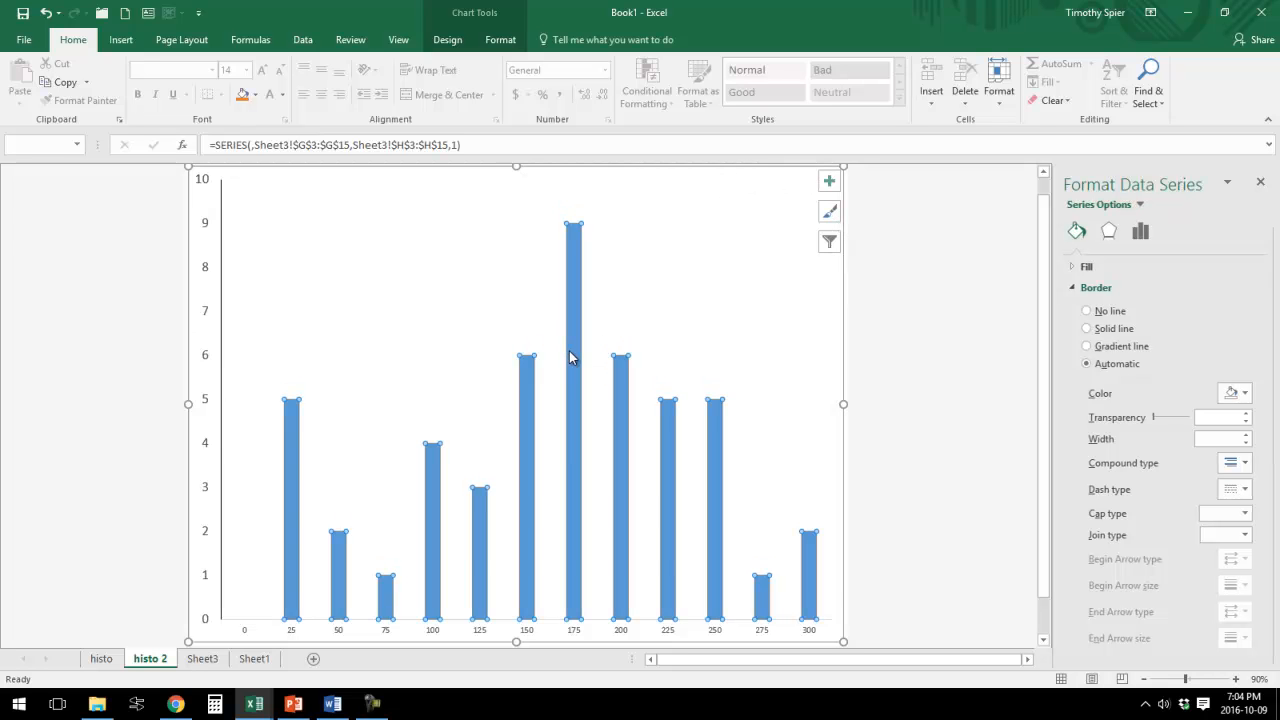
left_click(294, 632)
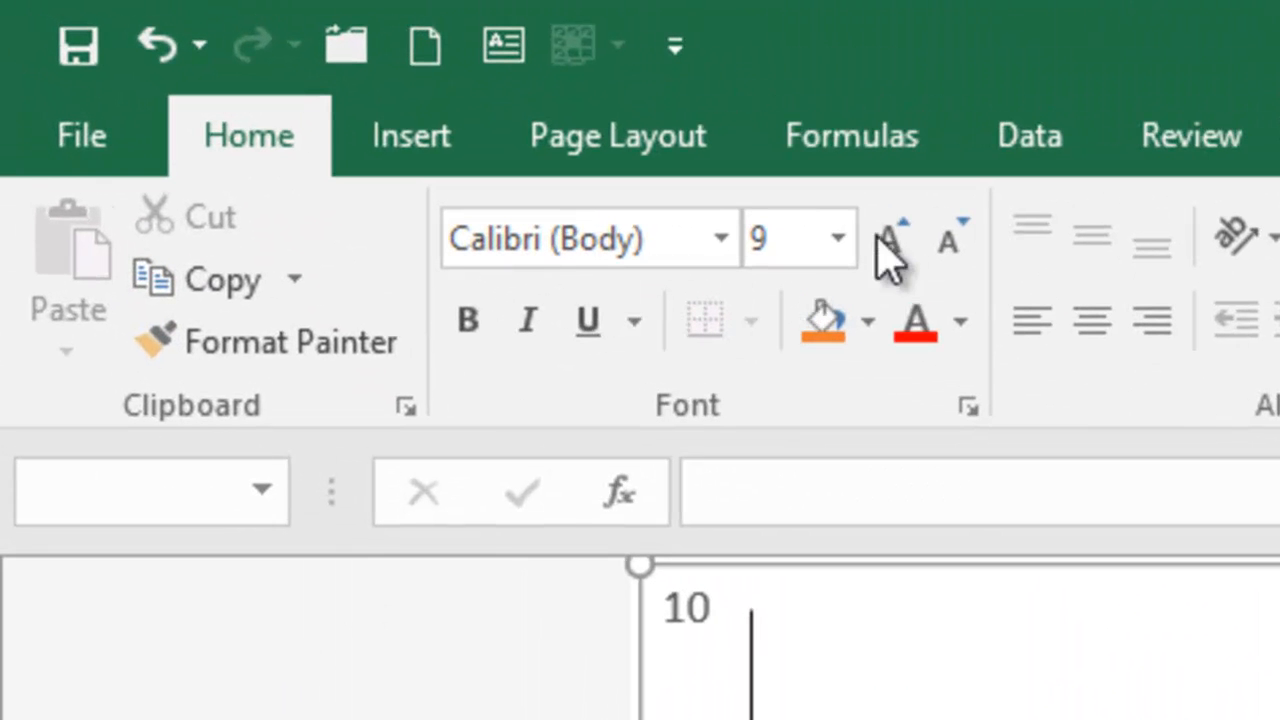
left_click(723, 194)
left_click(723, 194)
left_click(723, 194)
left_click(723, 194)
left_click(893, 240)
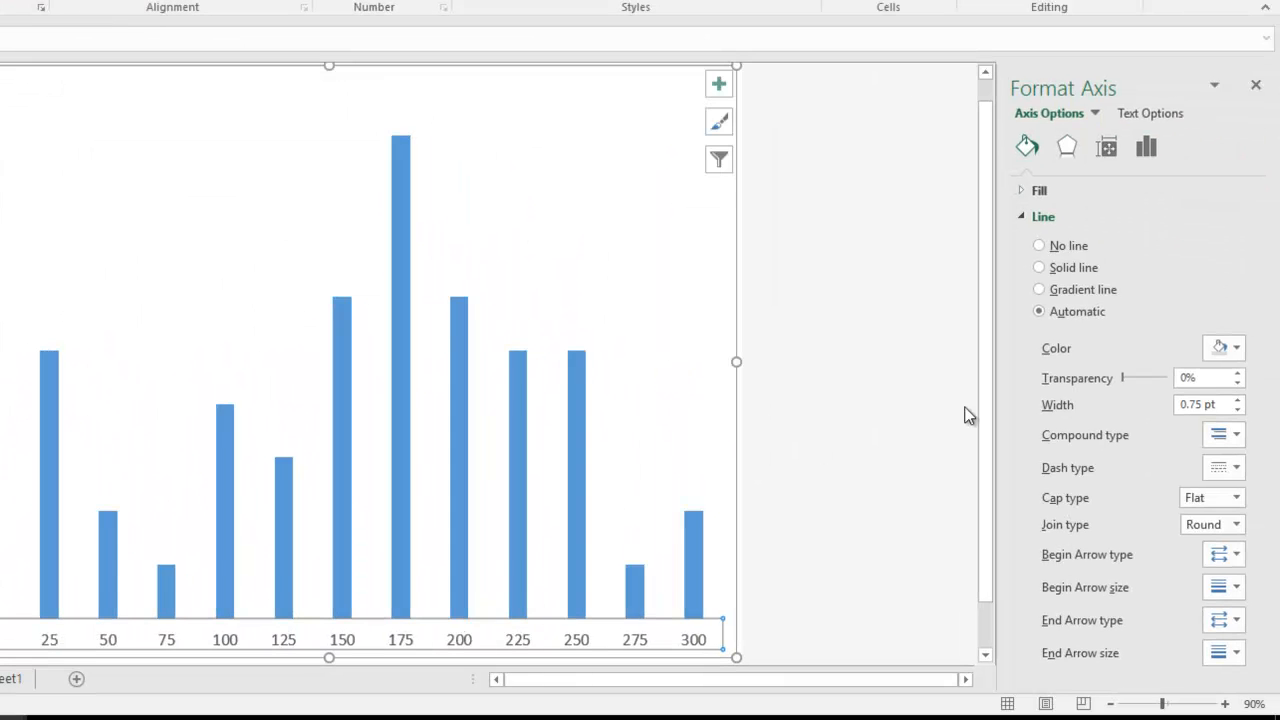
left_click(1041, 267)
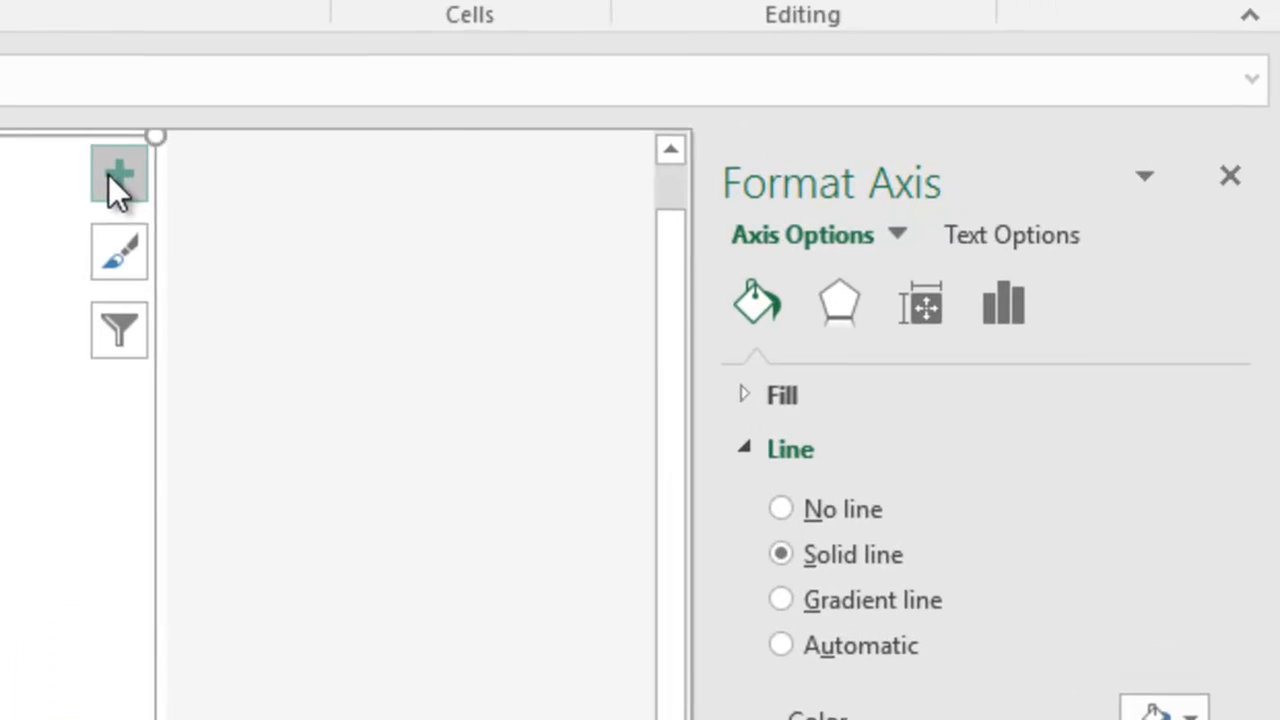
Add axis titles to the chart.
left_click(718, 85)
left_click(215, 252)
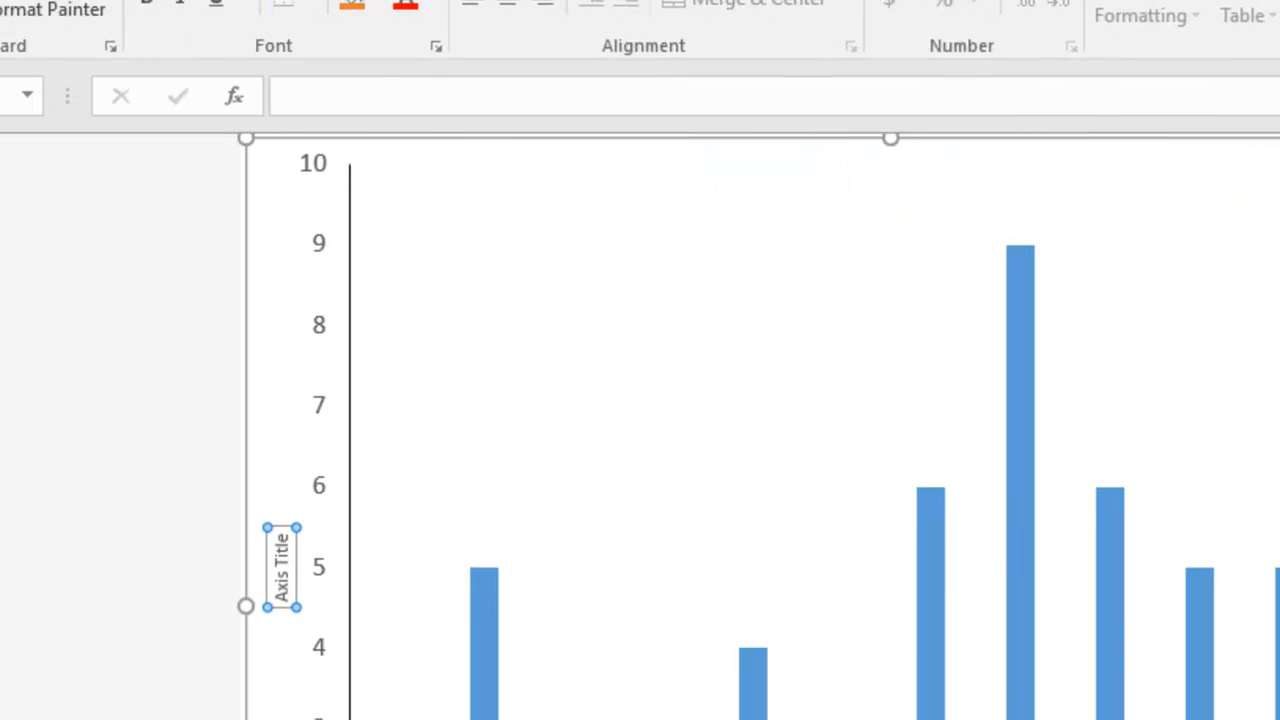
Title the vertical axis "N" and enlarge its font to 16 pt.
type("N")
key("Return")
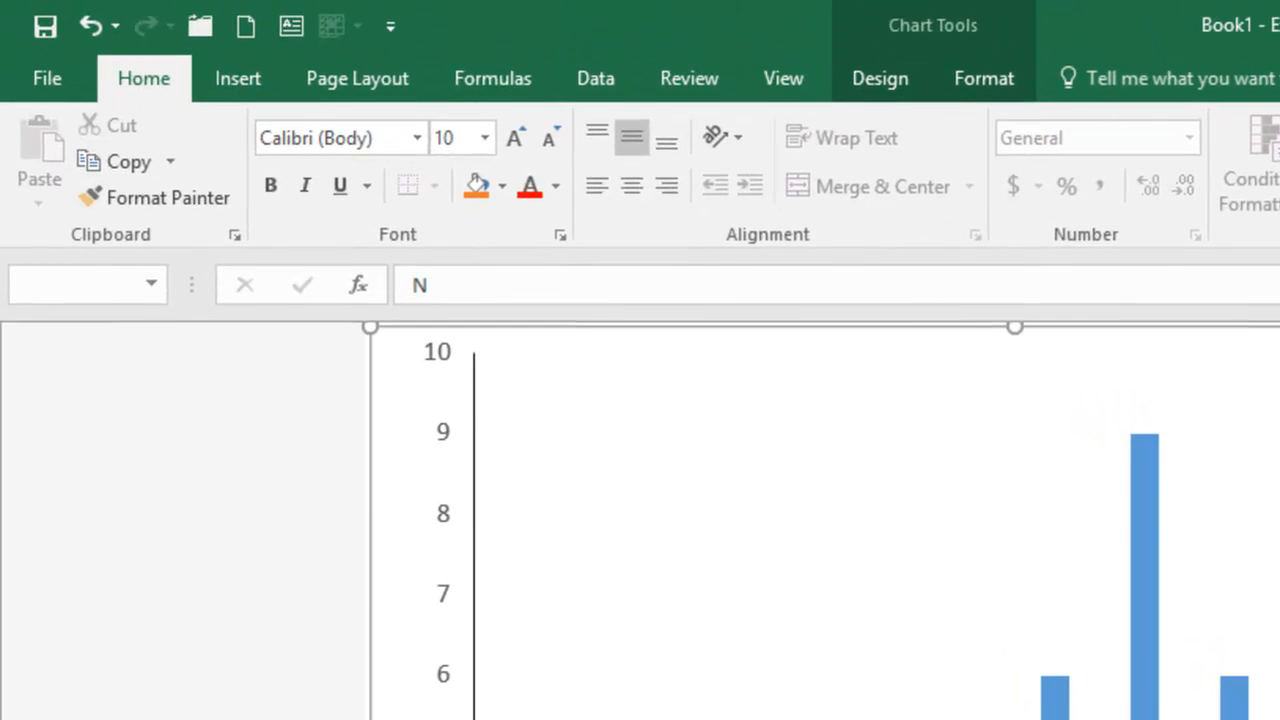
left_click(505, 135)
left_click(505, 135)
left_click(505, 135)
left_click(505, 135)
left_click(505, 135)
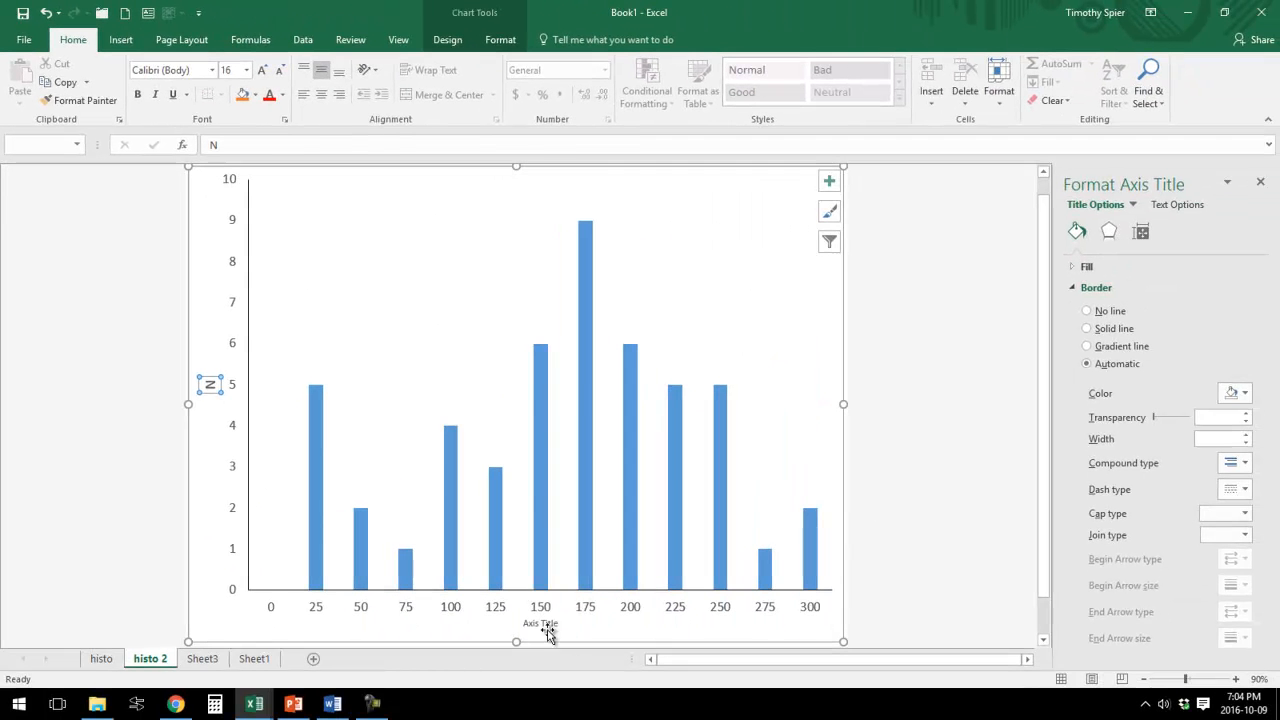
Title the horizontal axis "TL (mm)" and enlarge its font to 16 pt.
left_click(543, 625)
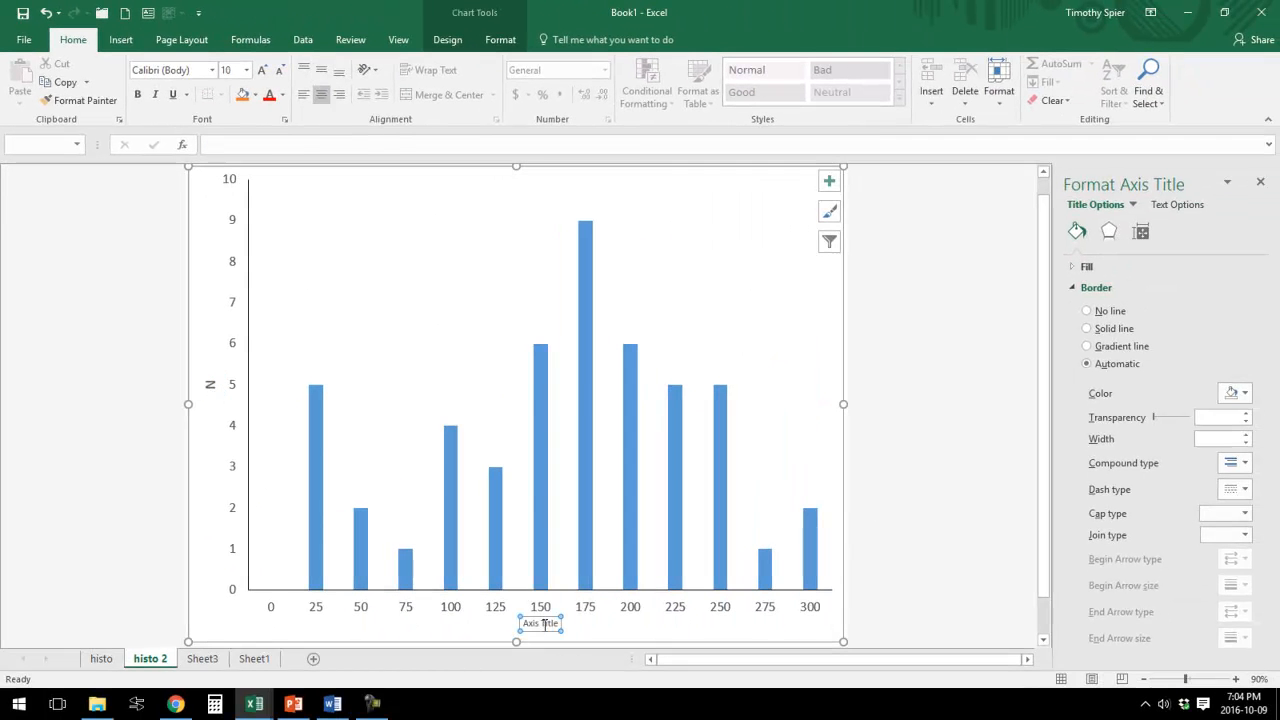
type("TL (mm")
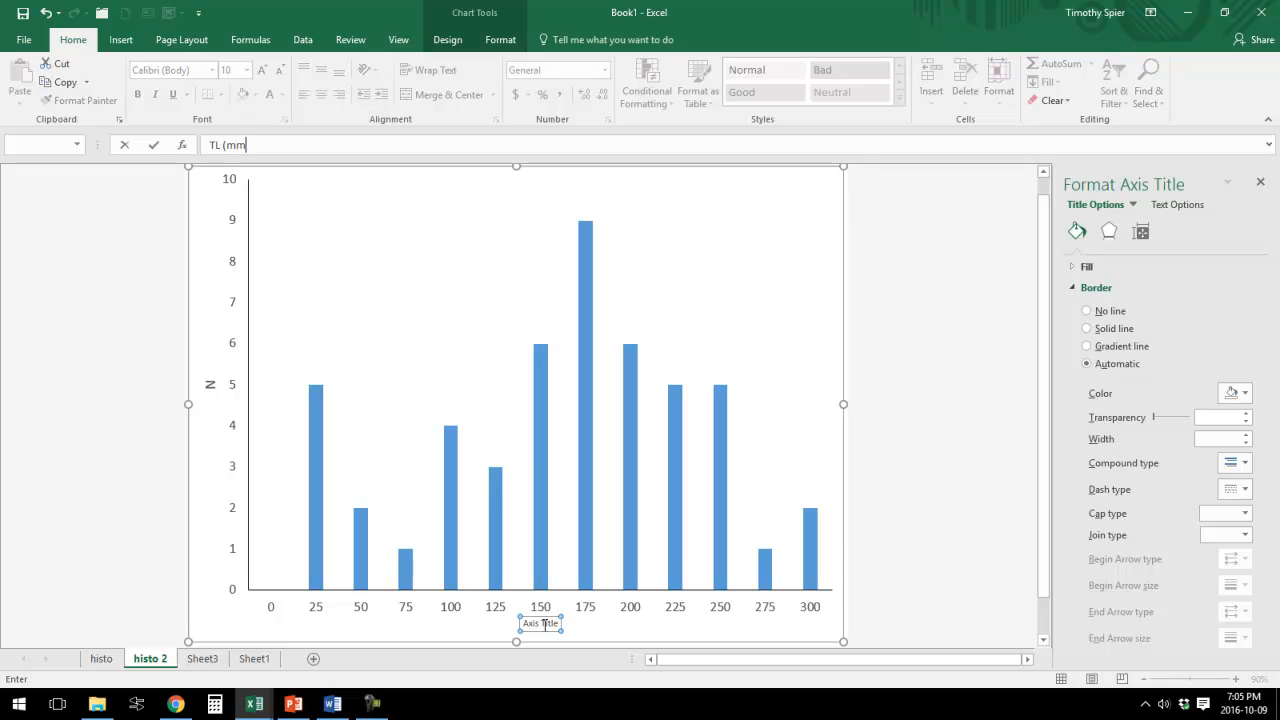
type(")")
key("Return")
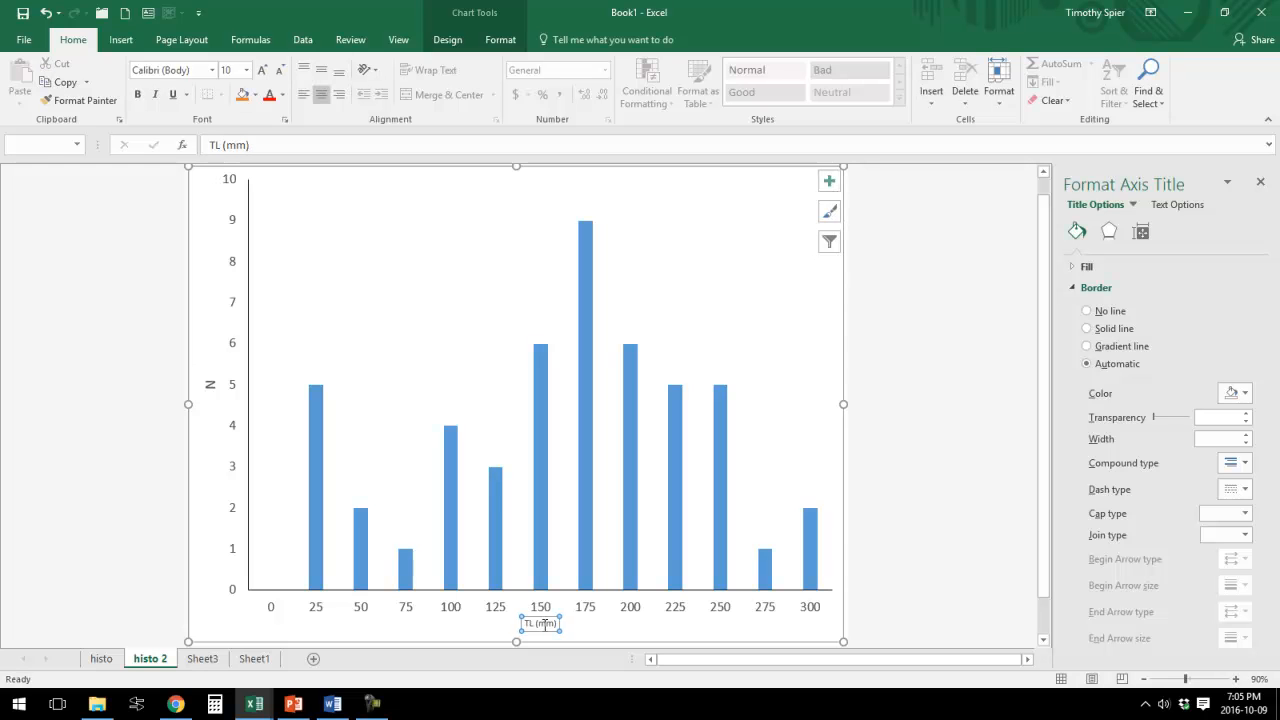
left_click(263, 72)
left_click(263, 72)
left_click(263, 72)
left_click(263, 72)
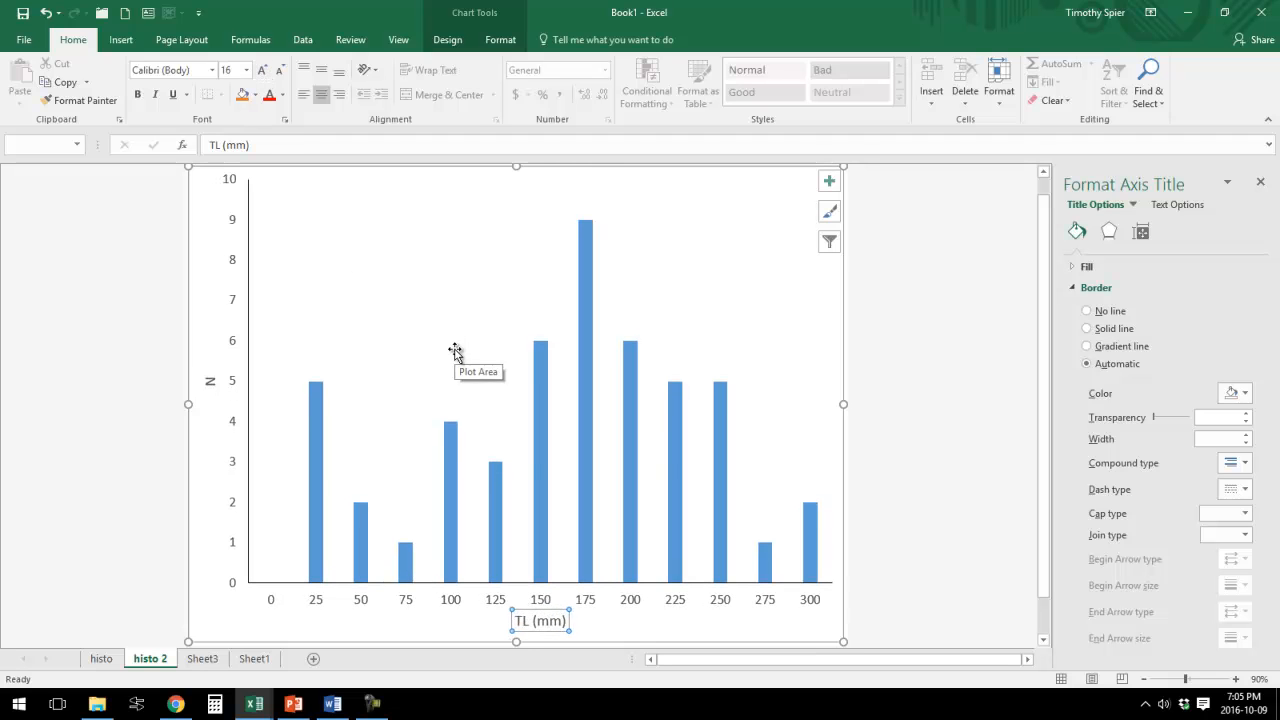
Reduce the data series gap width to near zero so the columns touch like a histogram.
left_click(537, 409)
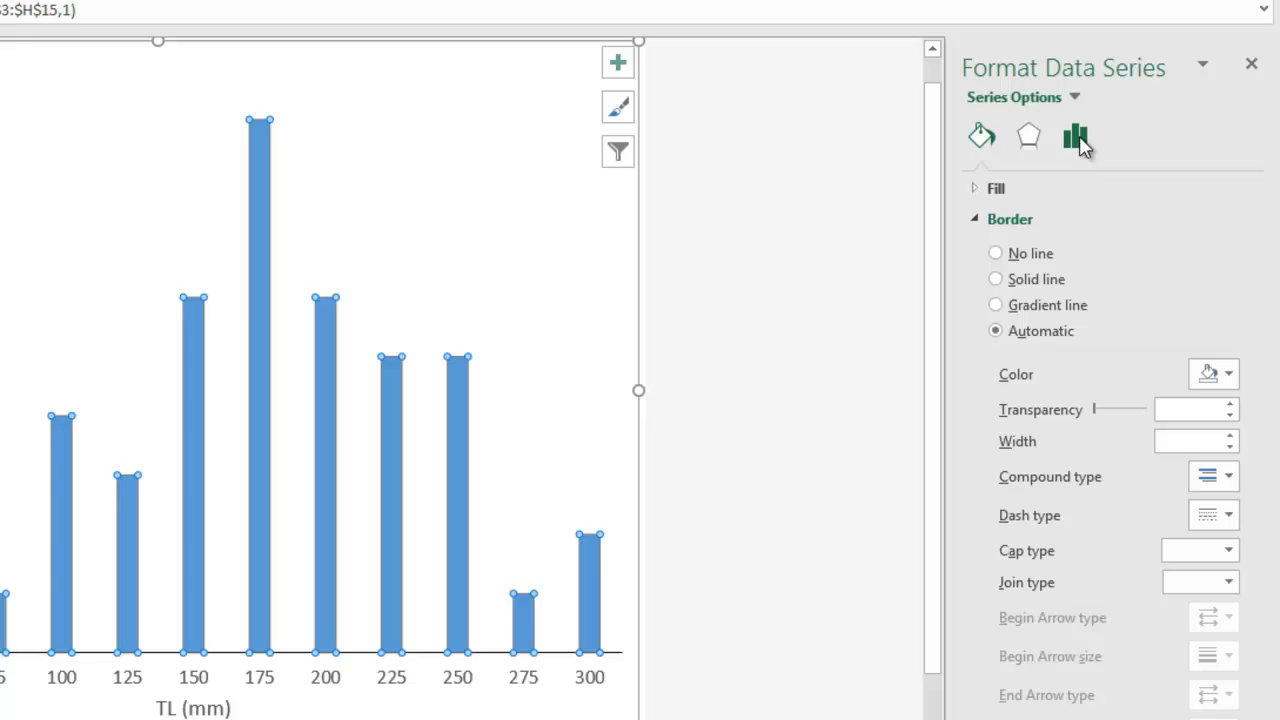
left_click(1077, 139)
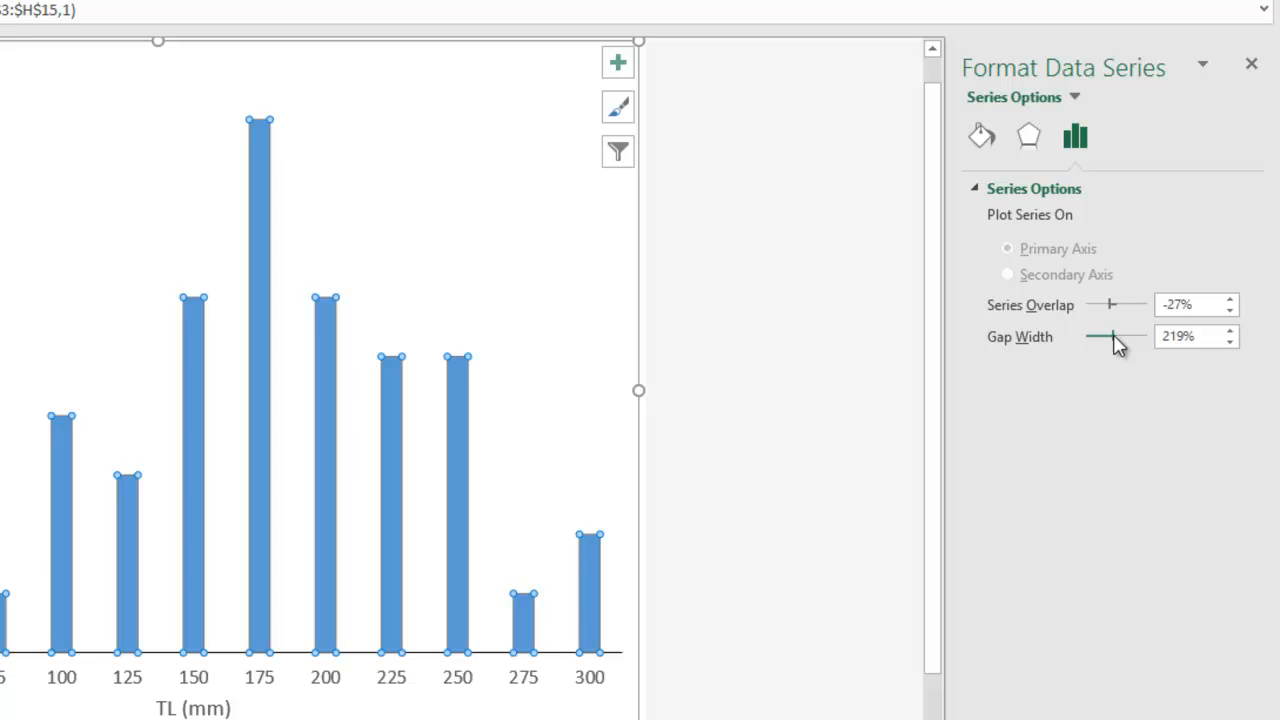
left_click_drag(1114, 332, 1088, 348)
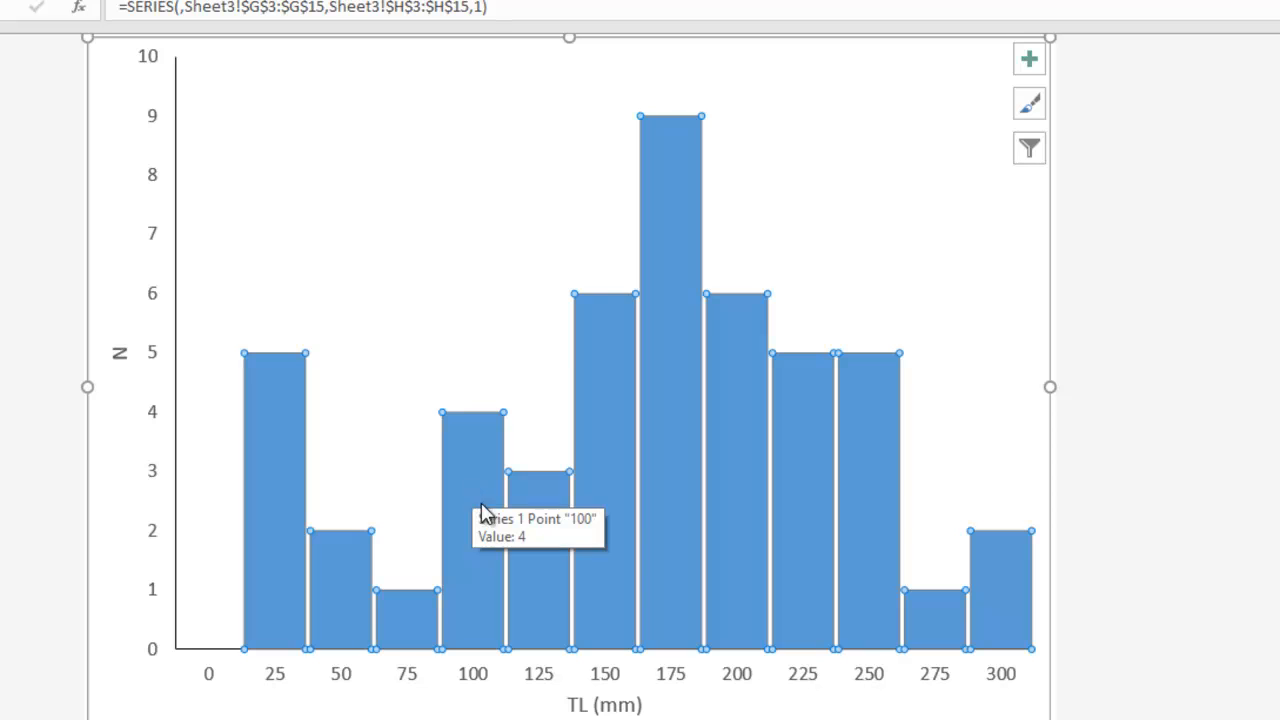
left_click(1151, 370)
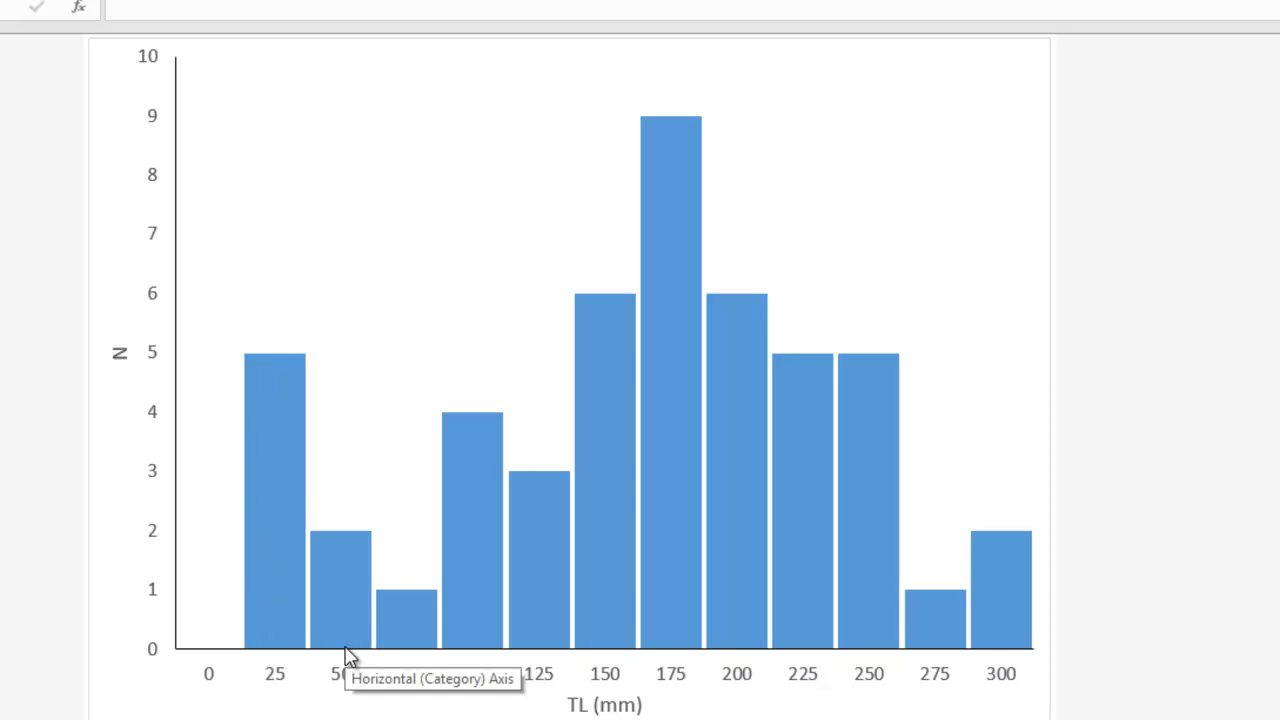
mouse_move(346, 652)
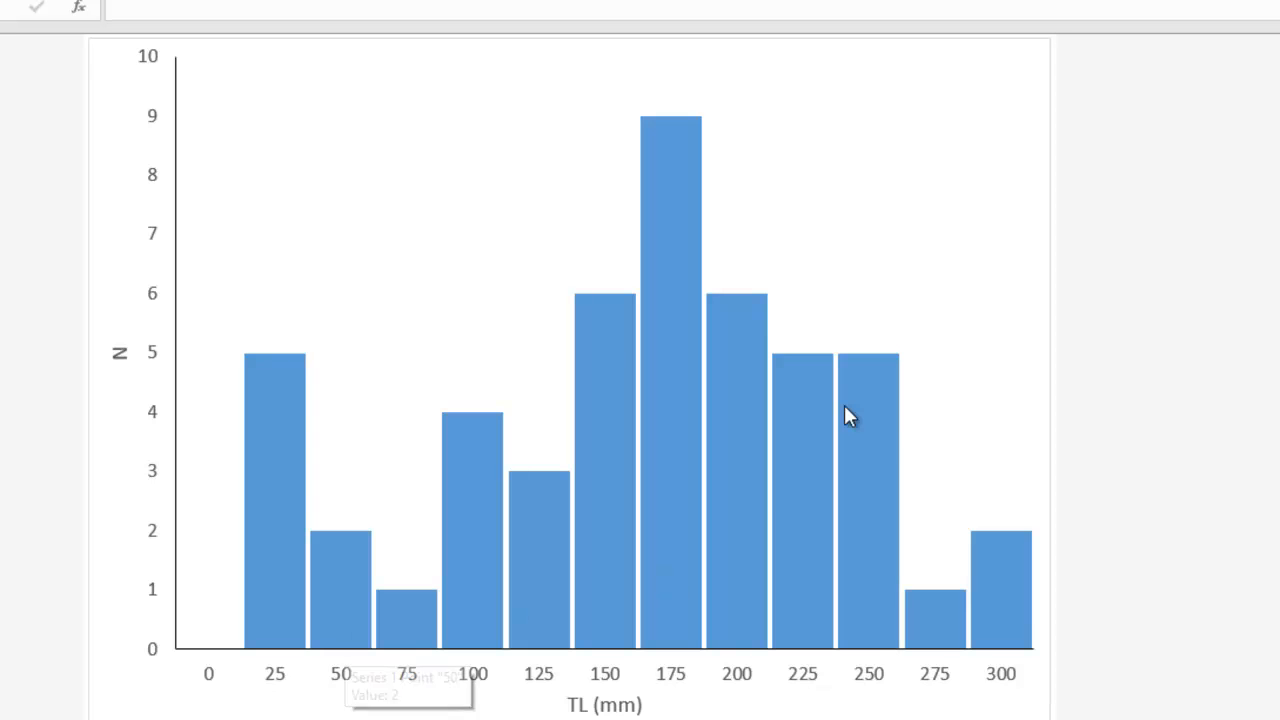
mouse_move(846, 412)
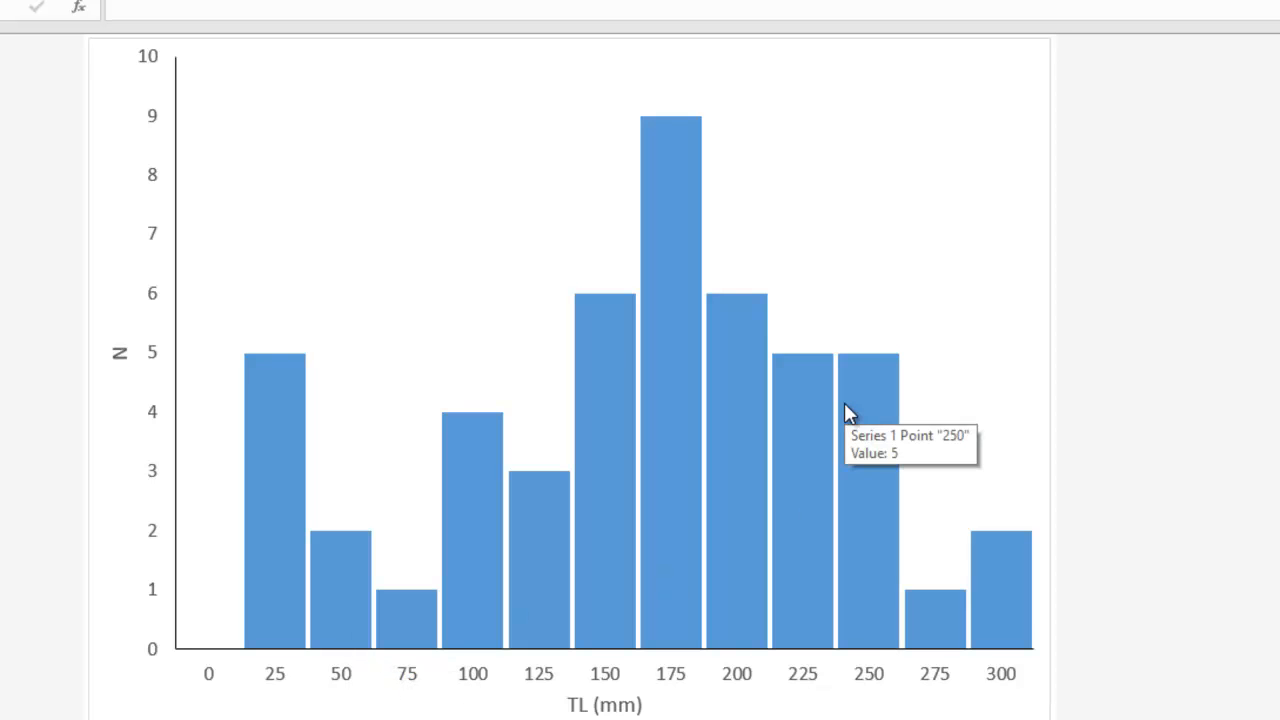